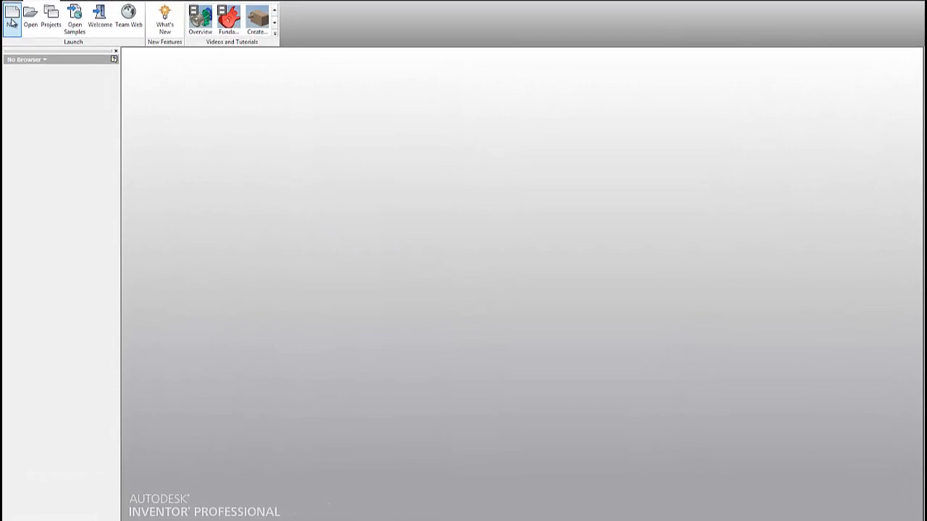
Step: Create a new assembly file from the English Standard (in).iam template
click(12, 23)
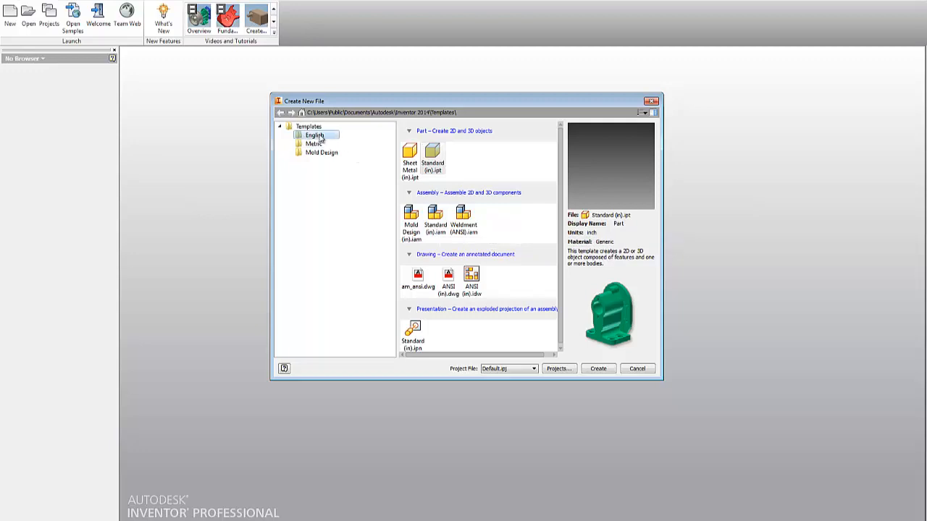
click(435, 230)
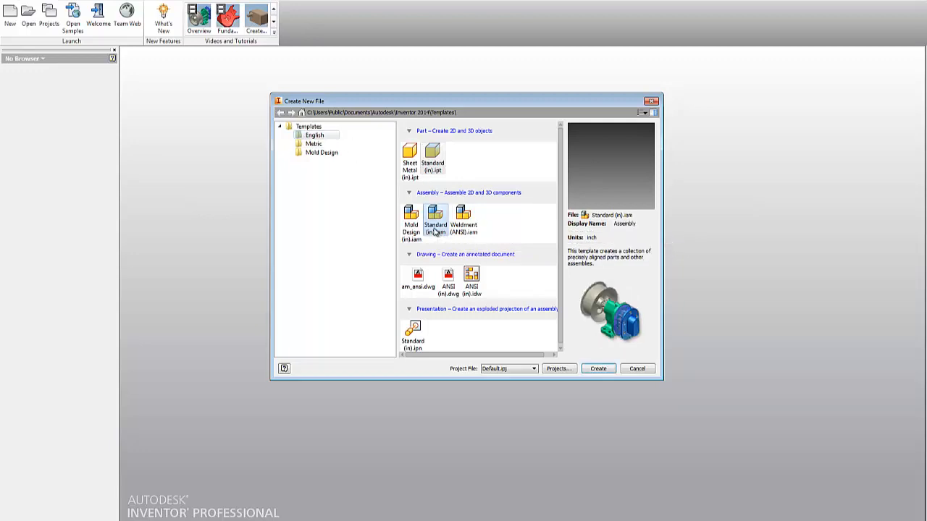
click(600, 371)
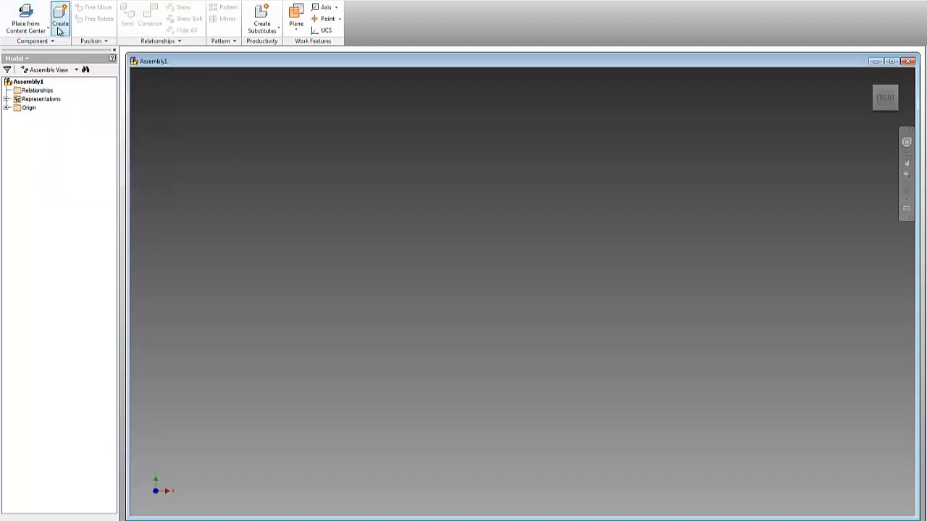
Step: Choose the file puzzle cube part A from the puzzlecube folder as the component to place in the assembly
click(48, 30)
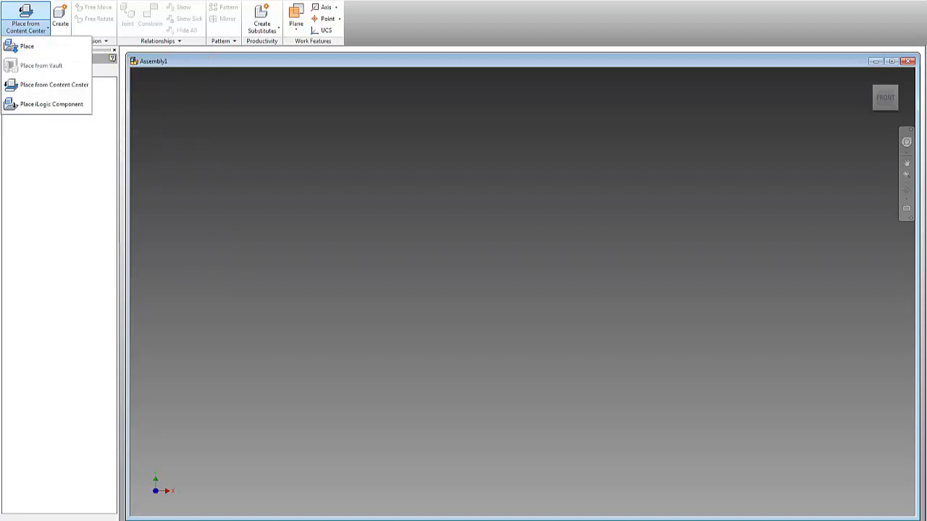
click(41, 49)
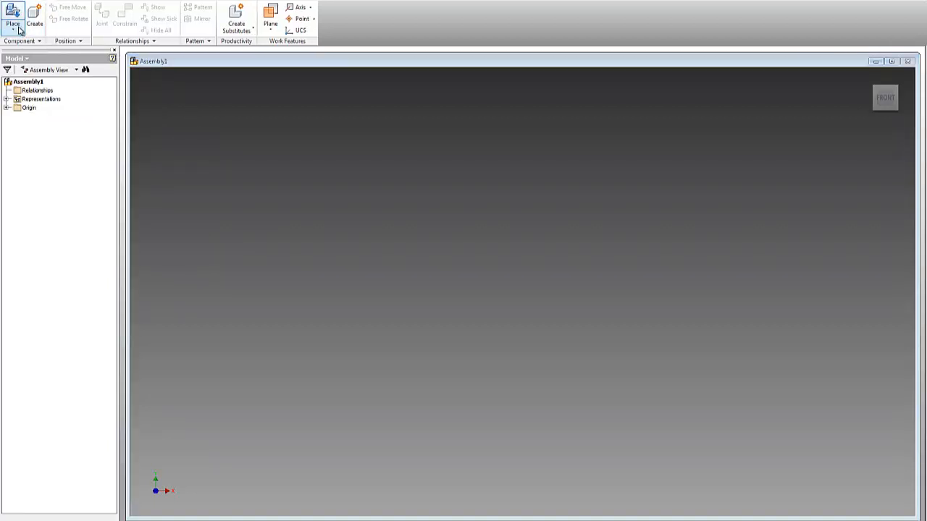
click(19, 30)
click(19, 30)
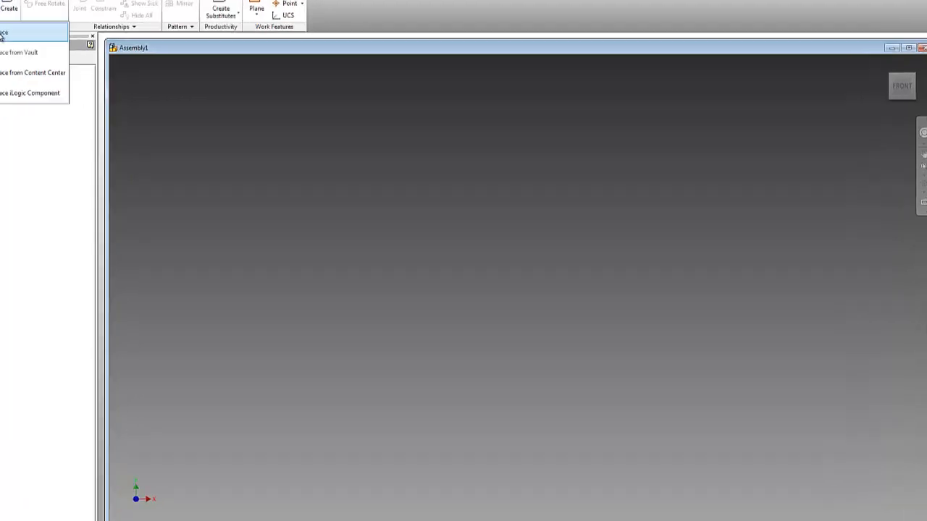
click(4, 34)
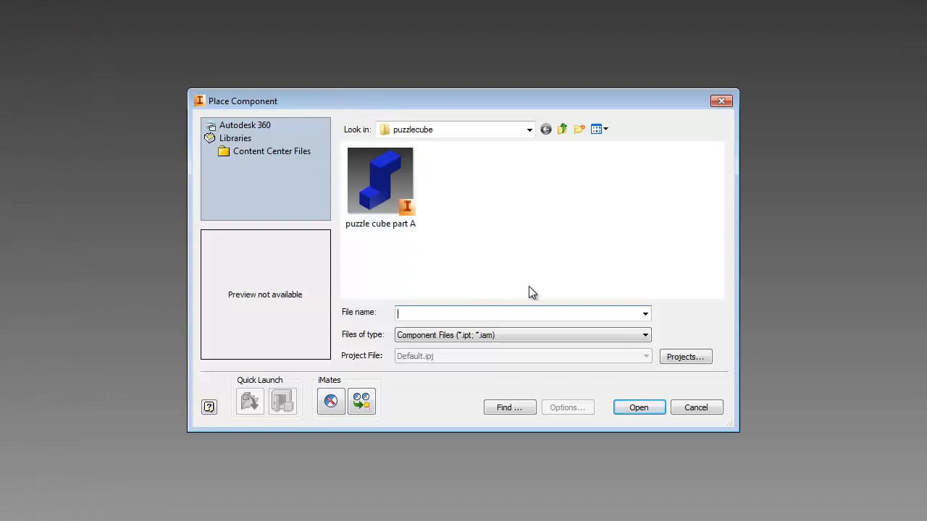
mouse_move(395, 229)
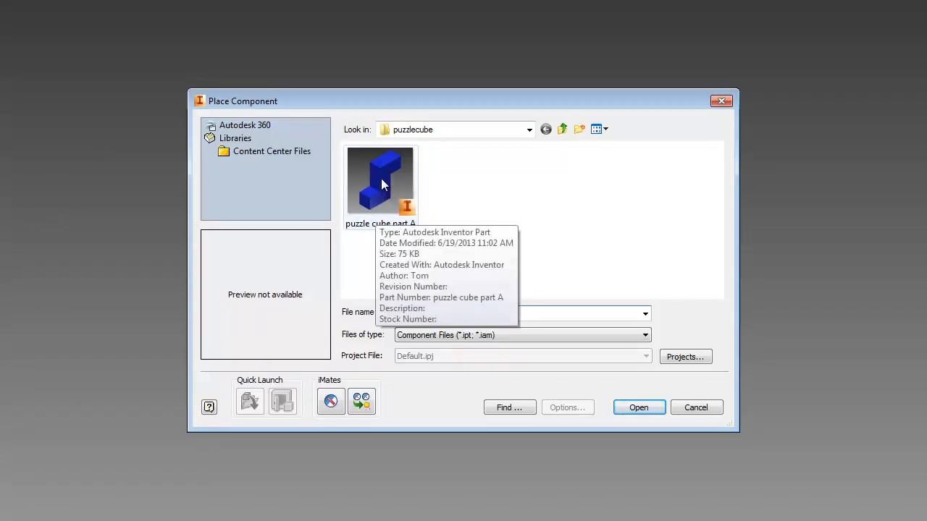
click(383, 185)
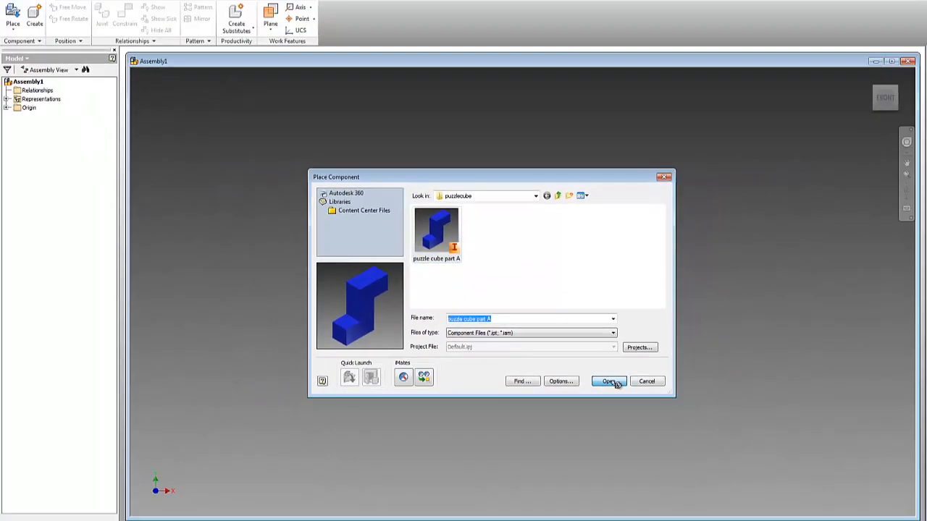
click(641, 409)
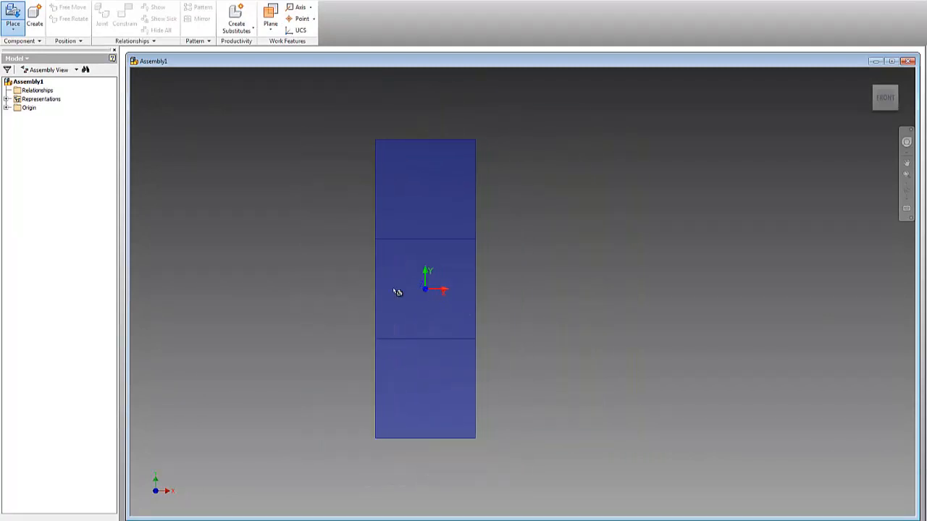
Step: Place a single instance of puzzle cube part A in the assembly and finish placing components
click(378, 289)
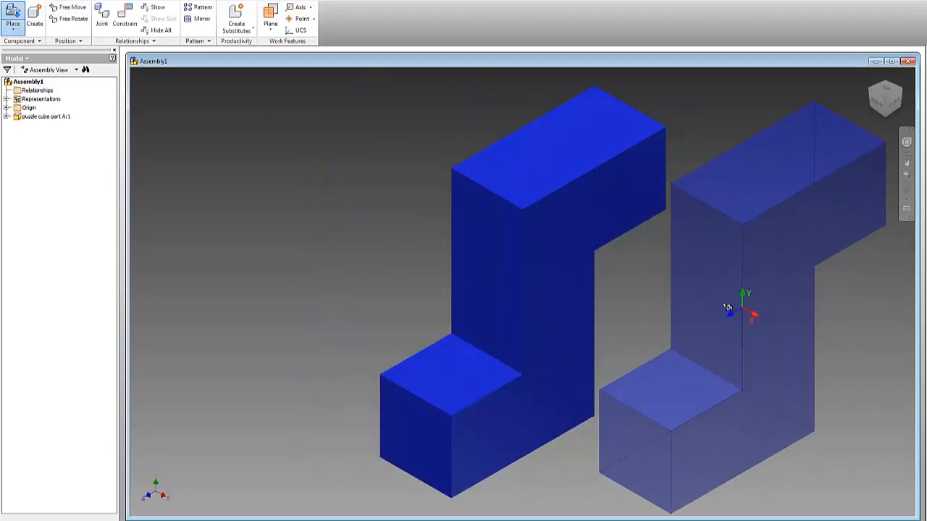
scroll(717, 297, up, 3)
scroll(680, 282, down, 5)
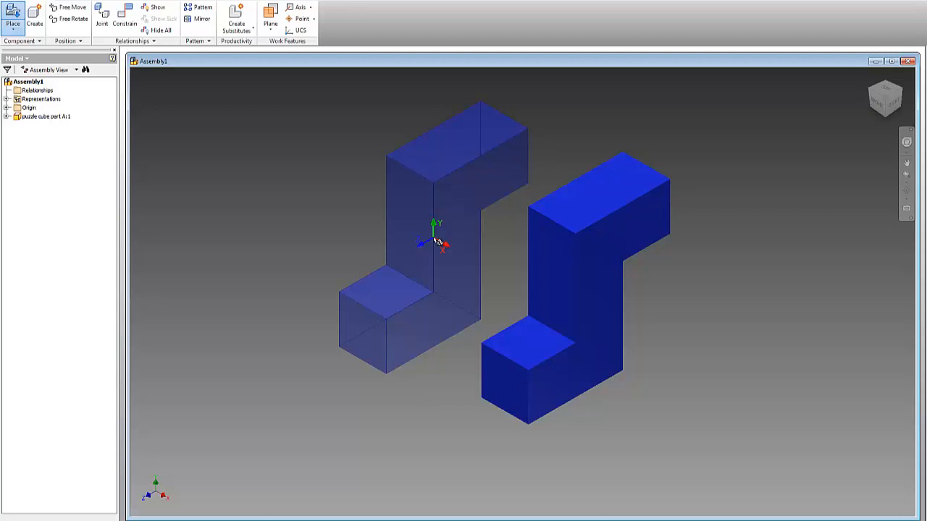
mouse_move(437, 241)
mouse_down()
mouse_move(452, 233)
mouse_move(445, 216)
mouse_move(432, 220)
mouse_move(445, 238)
mouse_up()
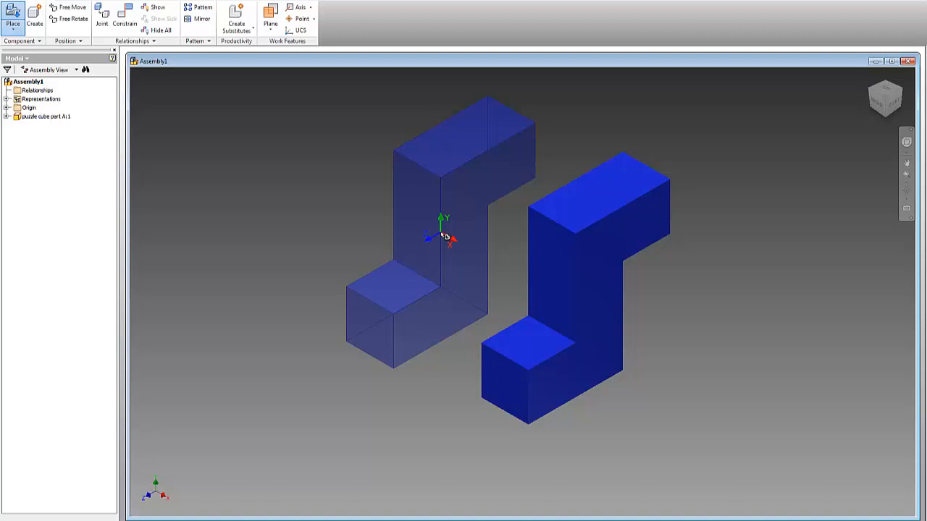
right_click(445, 237)
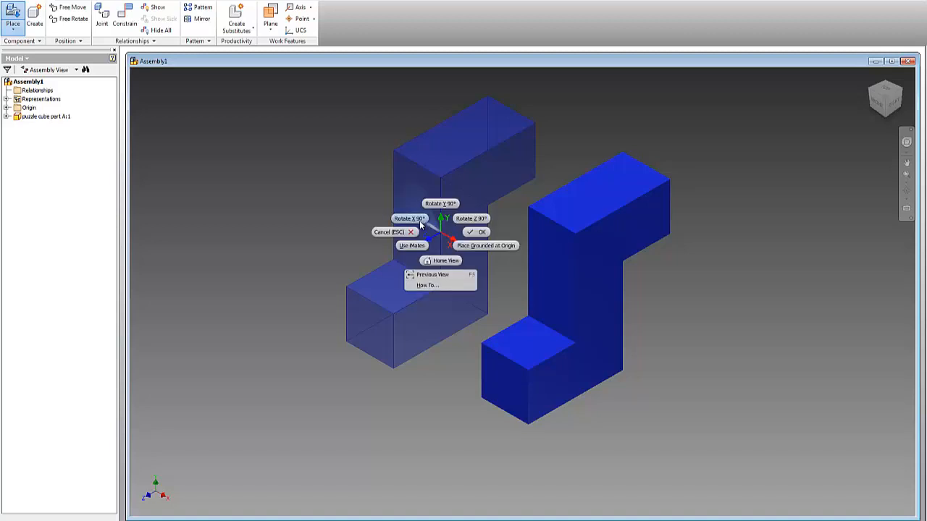
click(480, 234)
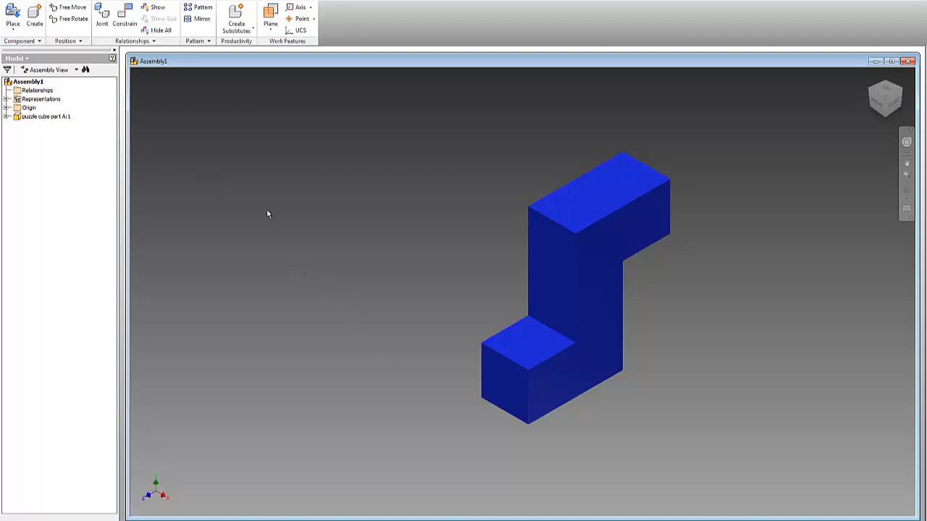
Step: Create an in-place component named "puzzle cube part b" on the upper face of part A's low front block
click(35, 22)
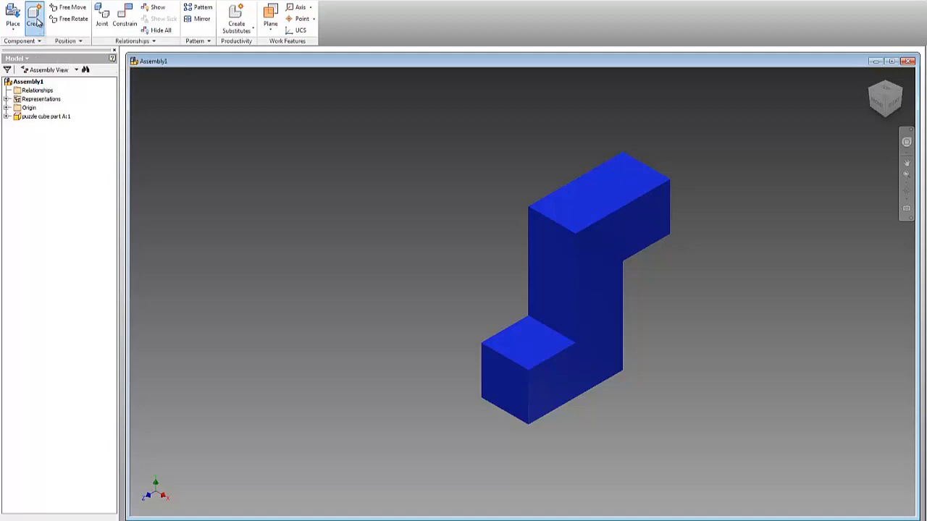
drag(199, 60, 313, 134)
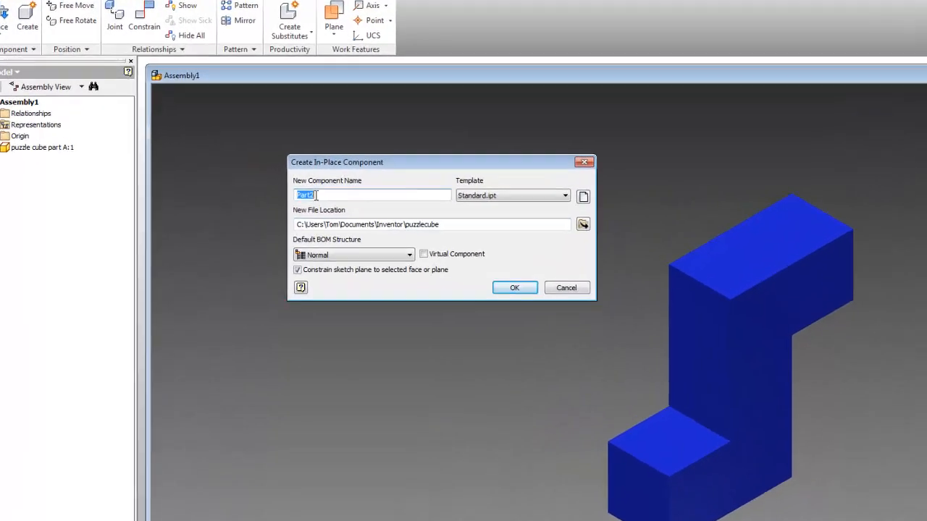
click(249, 151)
double_click(338, 223)
text(puzz)
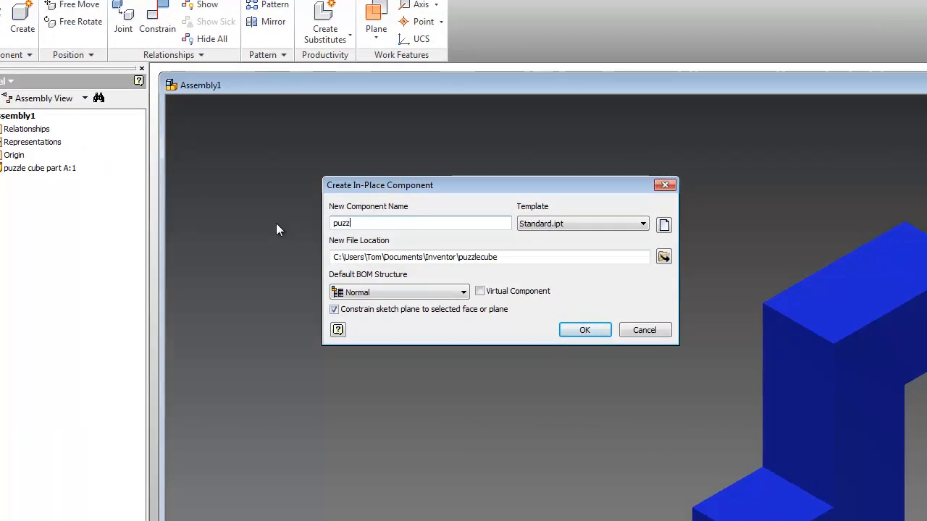
text(le cube part )
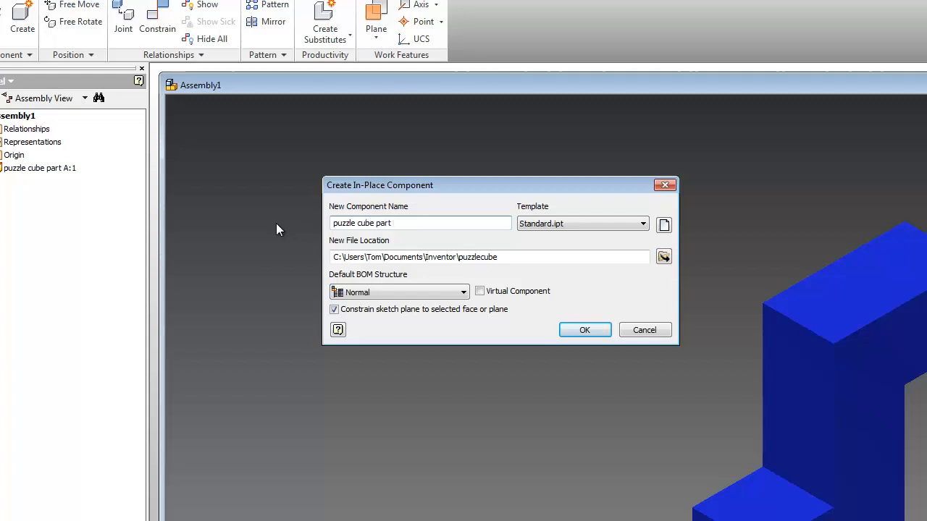
text(b)
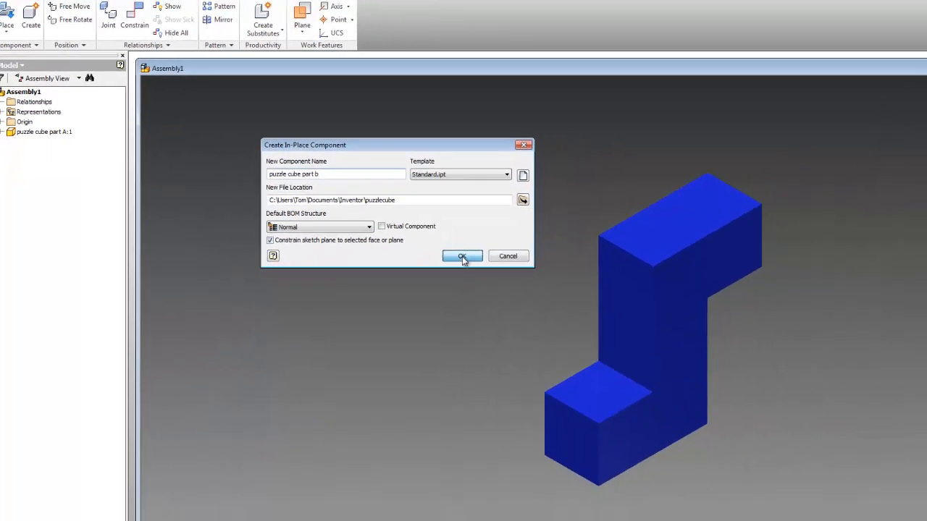
click(462, 256)
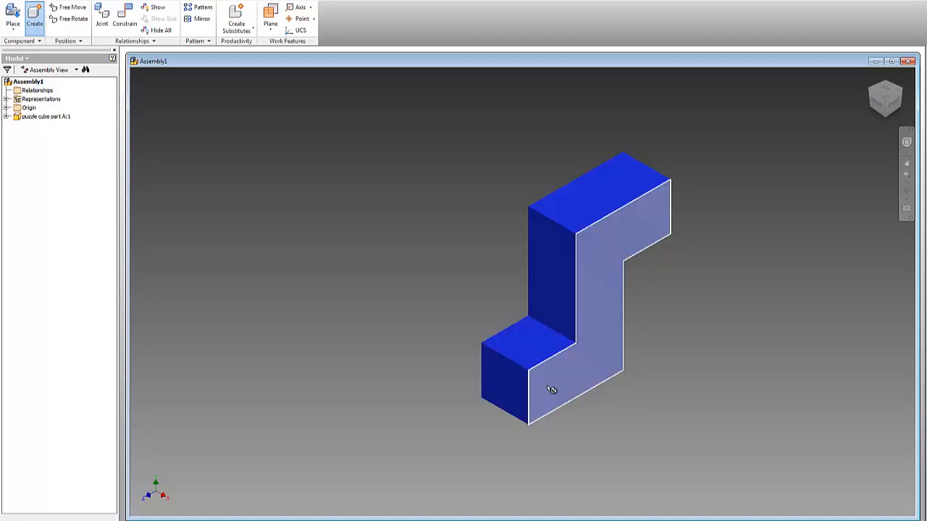
click(533, 349)
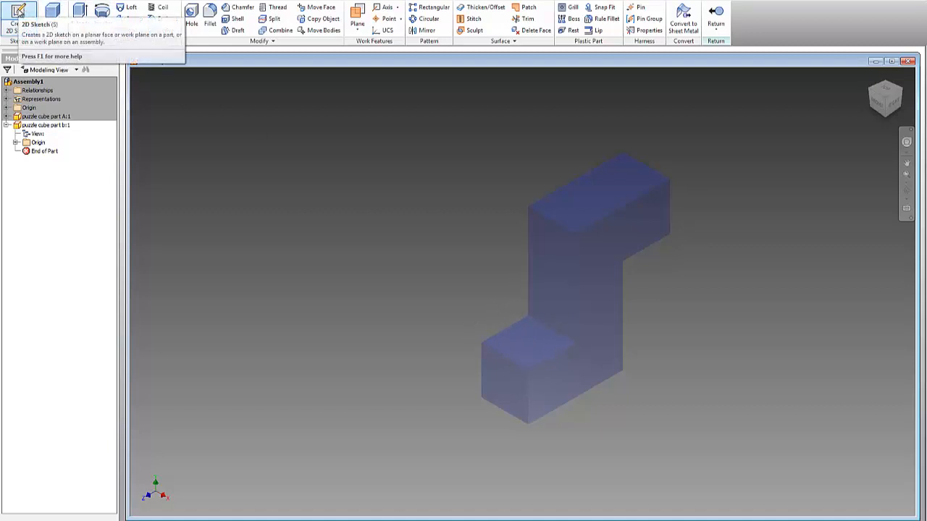
Step: Start a 2D sketch on the new part's horizontal XY Plane
click(19, 13)
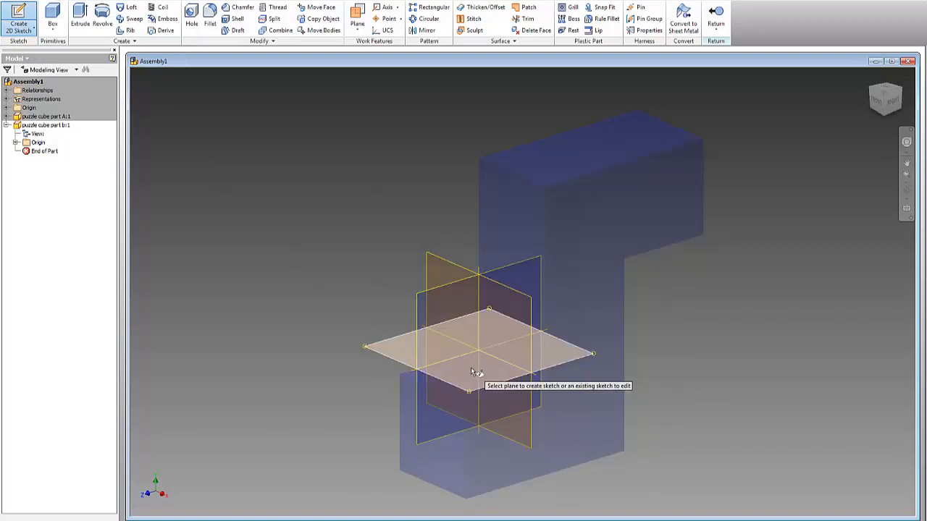
mouse_move(472, 372)
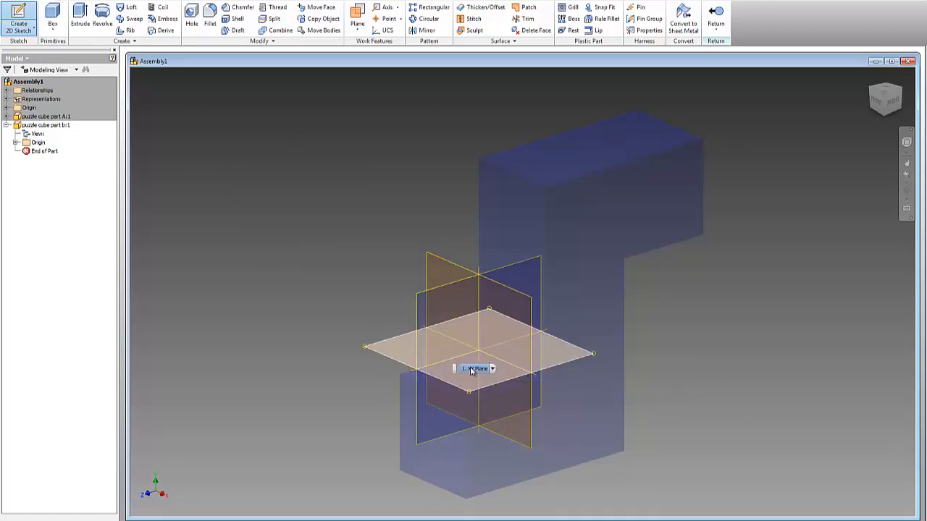
click(464, 381)
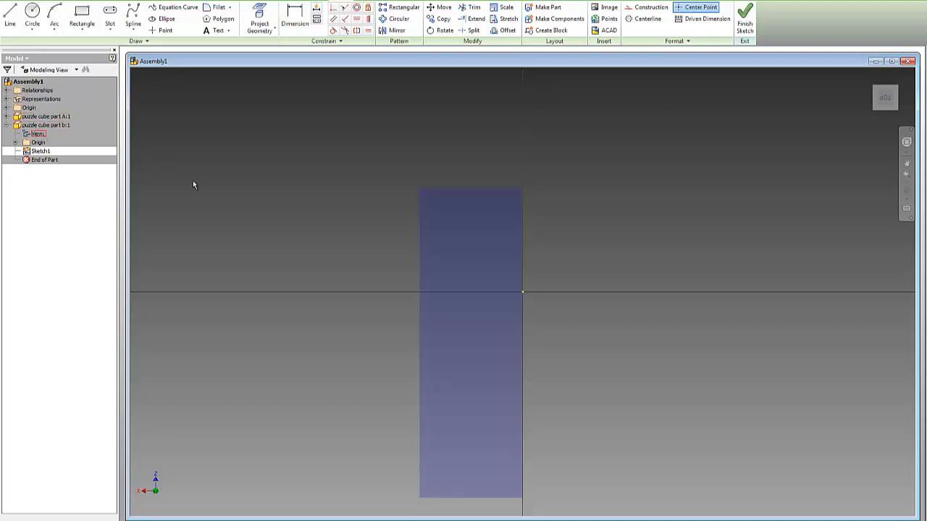
Step: Sketch a closed inverted-U profile of straight lines, about 0.87 in high, with the right leg's inner lower corner at the origin
click(10, 17)
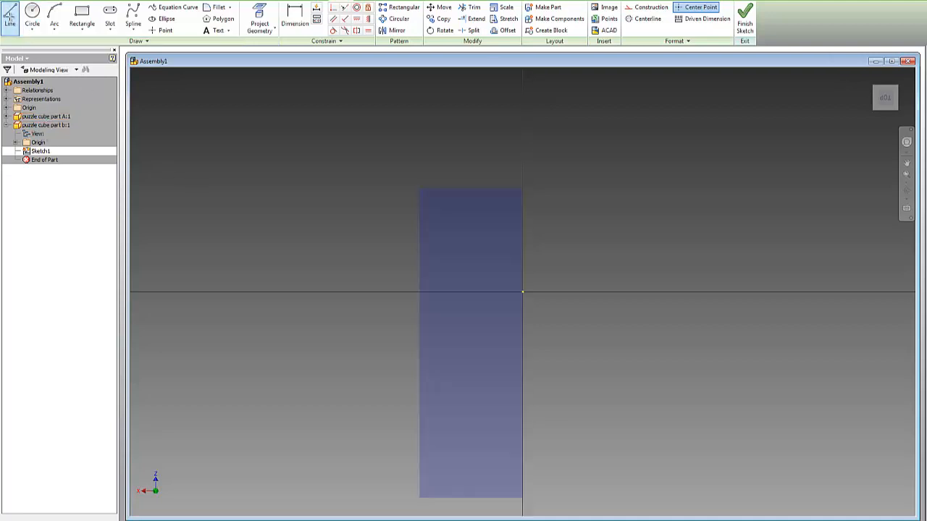
click(523, 292)
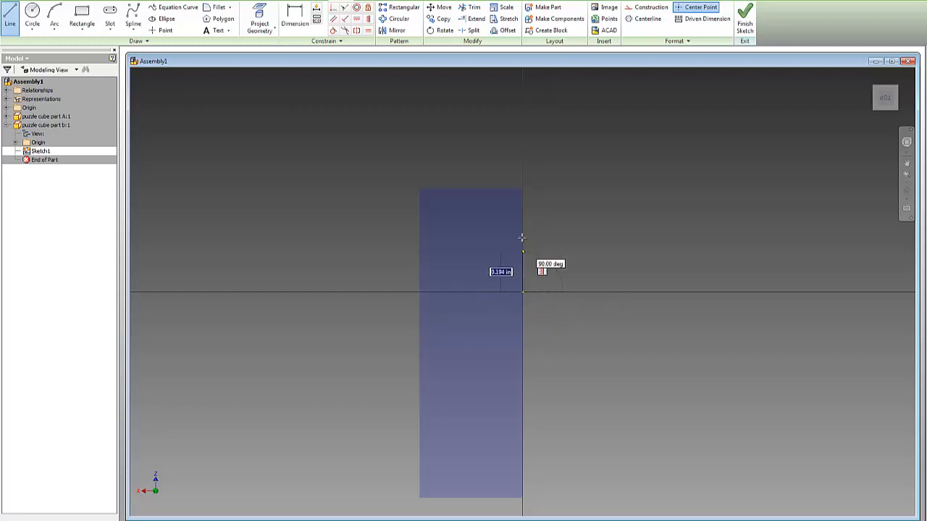
click(506, 183)
click(413, 184)
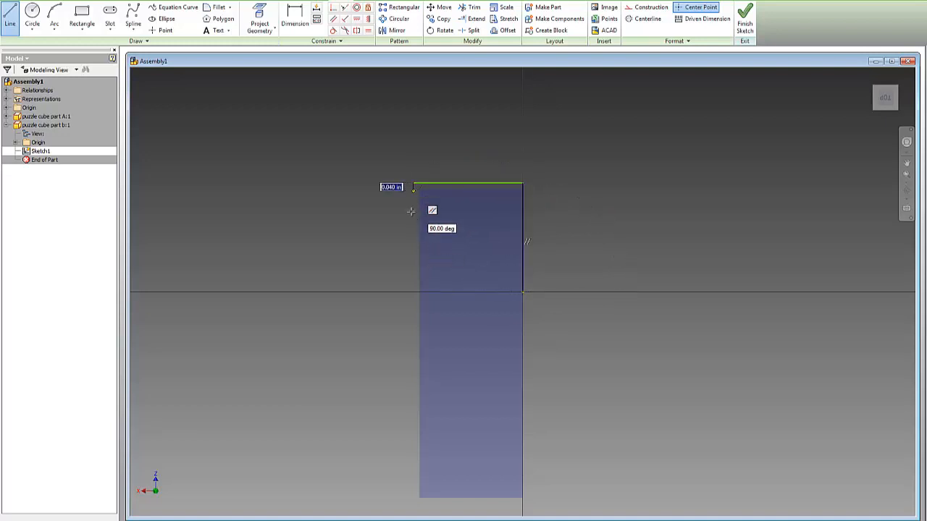
click(413, 293)
click(304, 292)
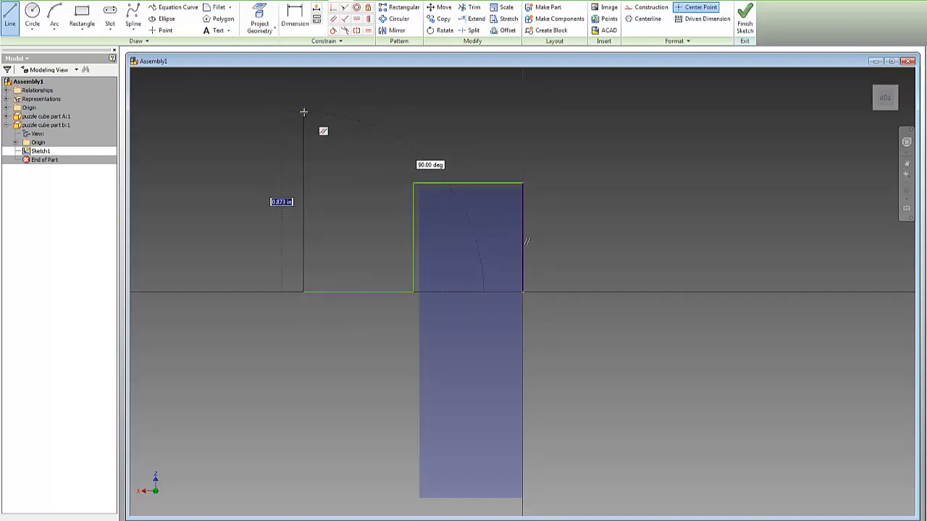
click(303, 112)
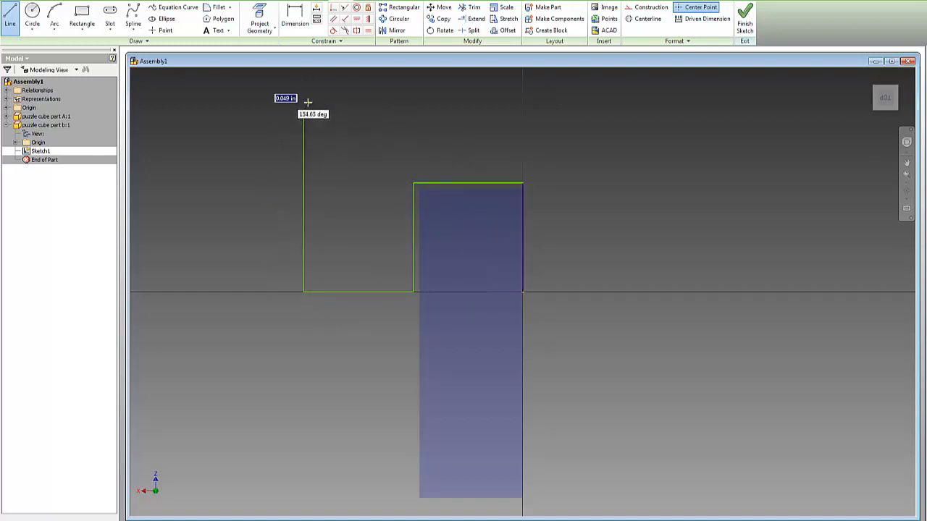
click(606, 113)
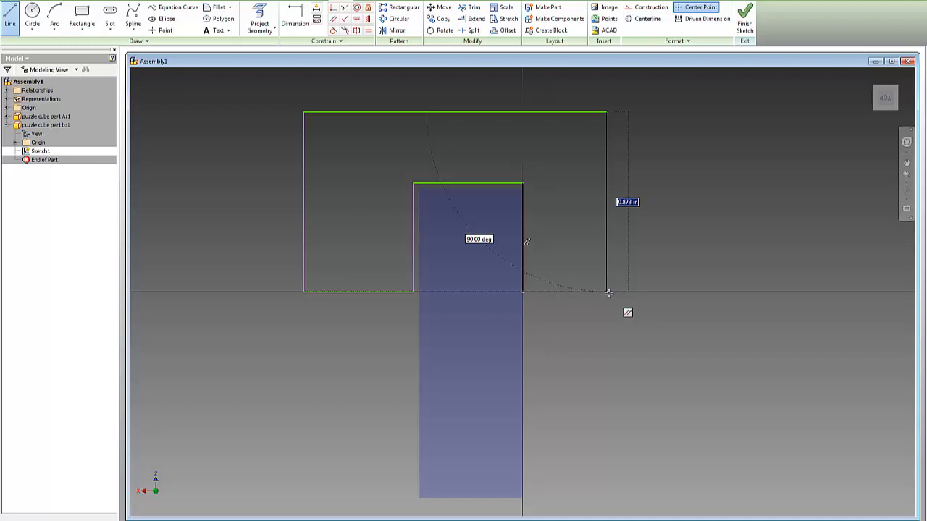
click(608, 292)
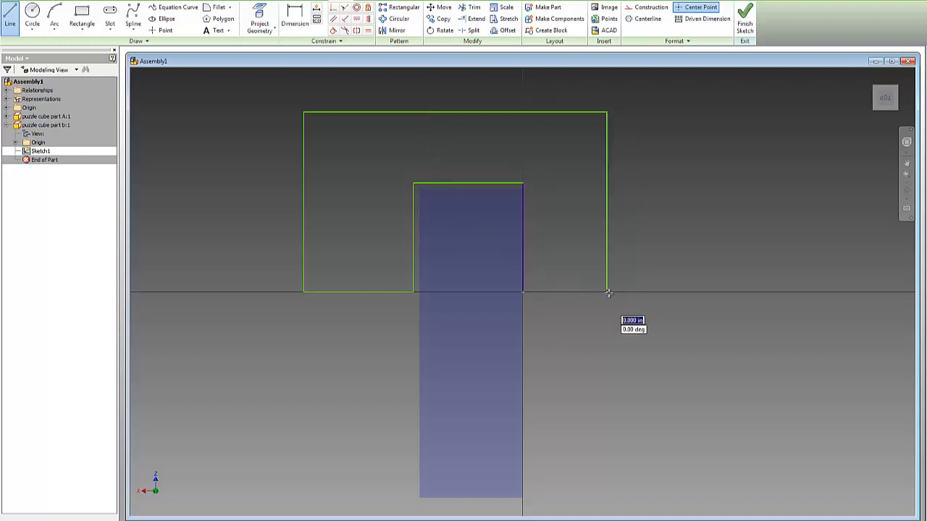
click(524, 291)
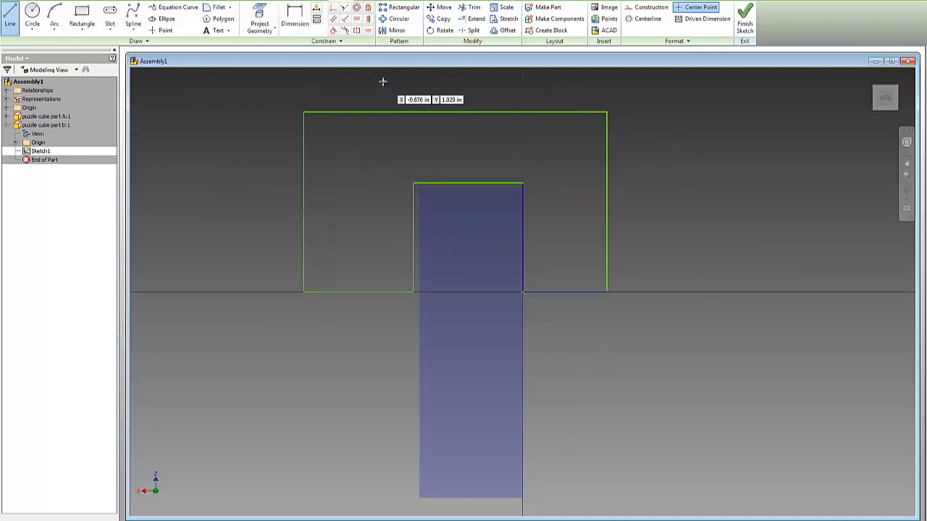
Step: Dimension the lower edge of the profile's right leg and set it to 0.5 in
click(295, 18)
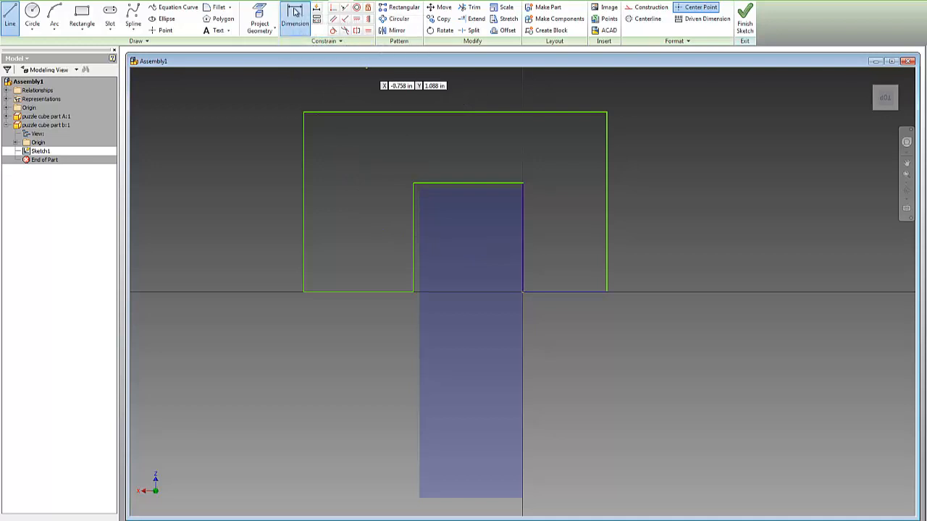
click(578, 291)
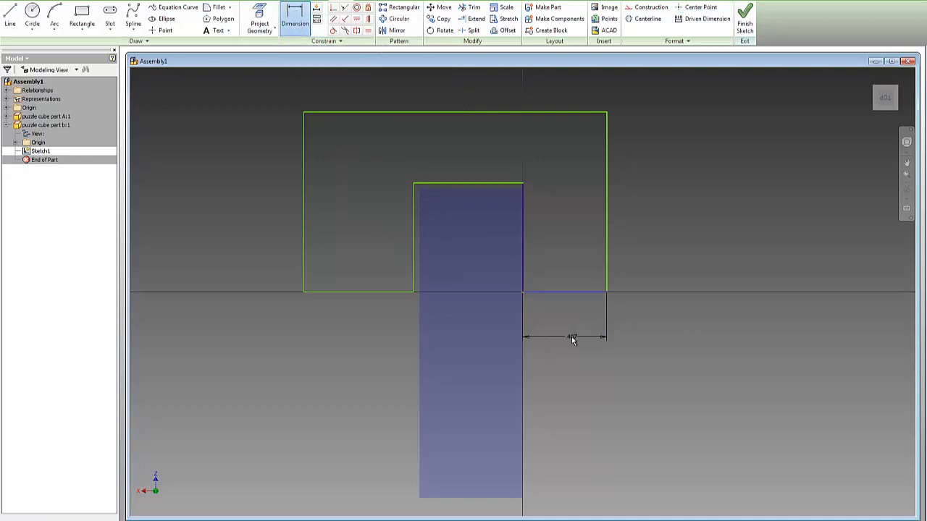
click(572, 338)
text(.5)
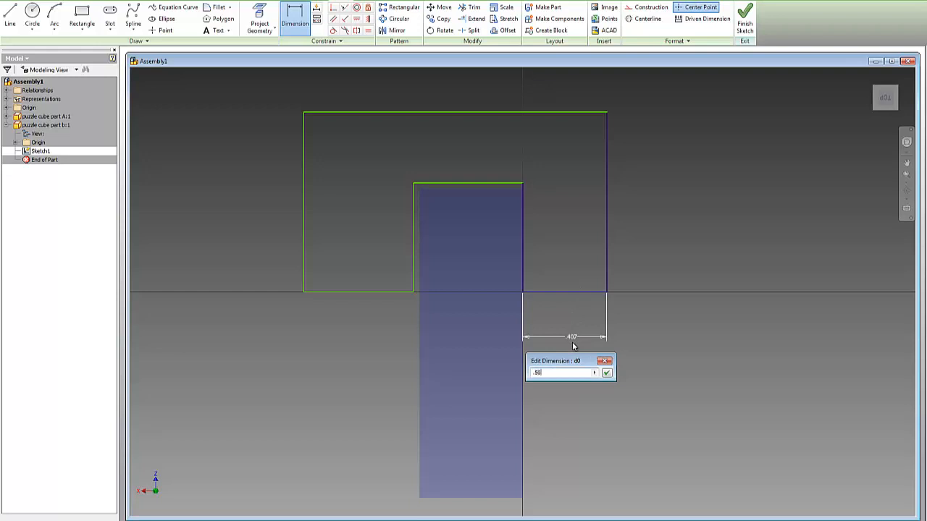
key(Return)
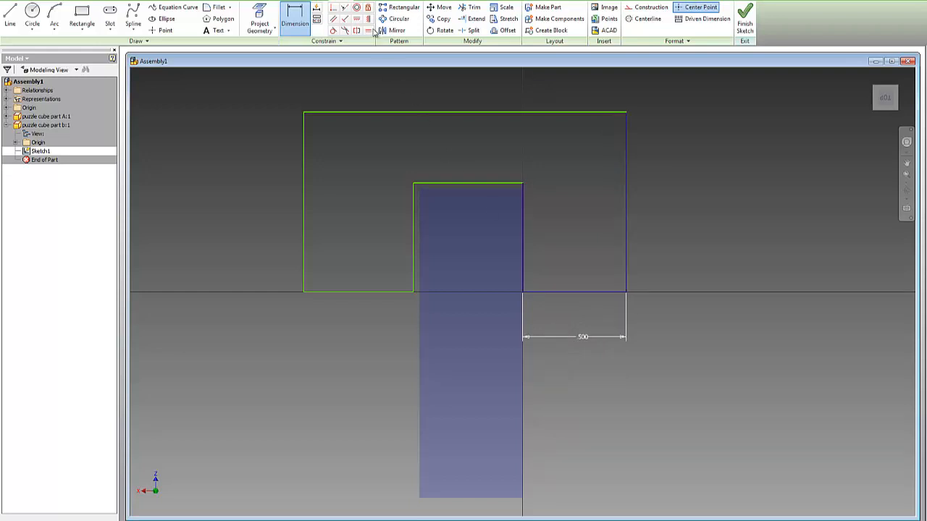
Step: Apply equal constraints so the left leg's lower edge and the notch's upper edge match the right leg's lower edge
key(=)
click(583, 292)
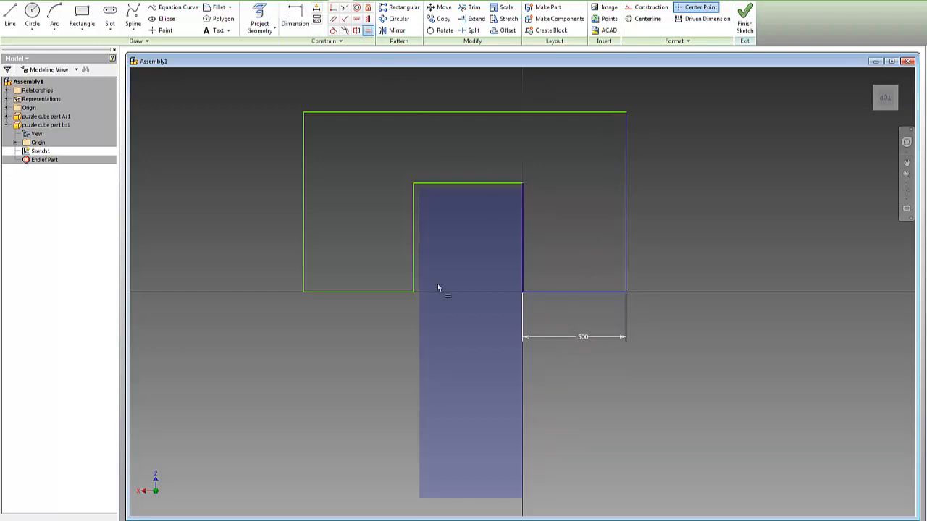
click(347, 295)
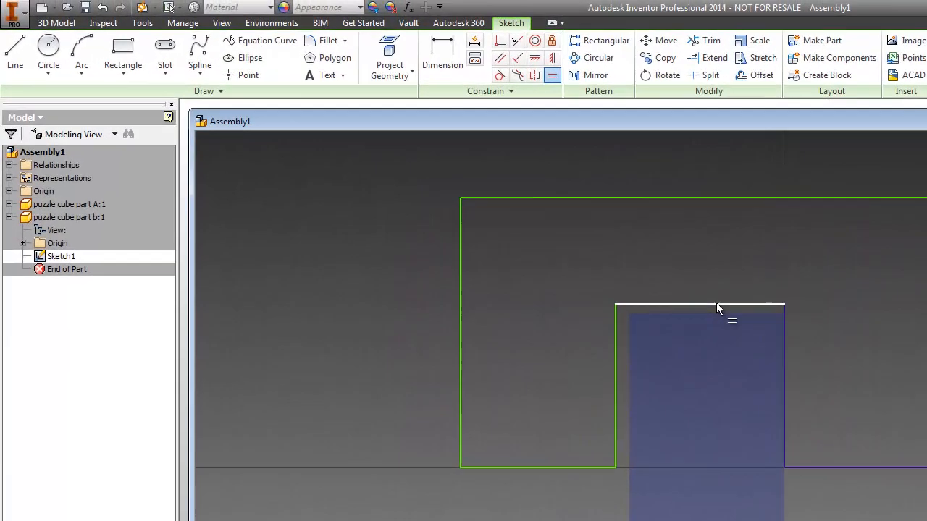
click(613, 252)
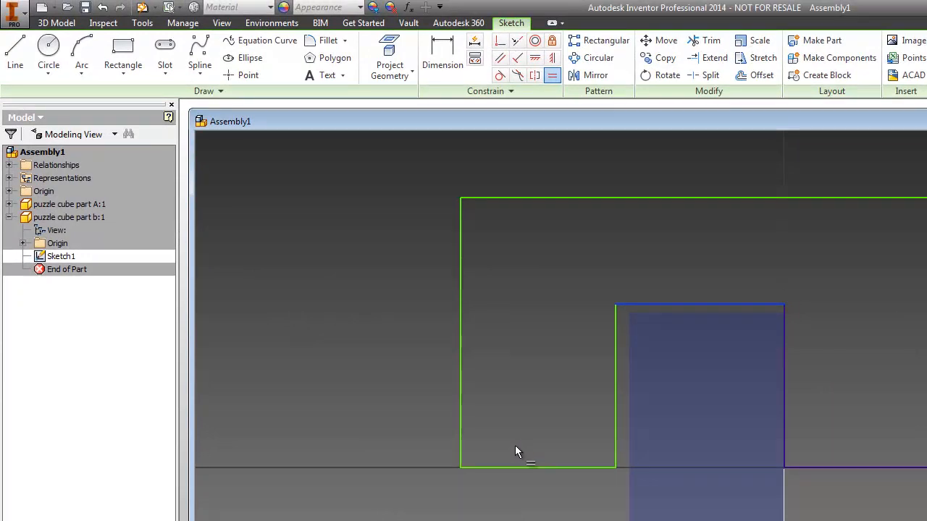
click(855, 467)
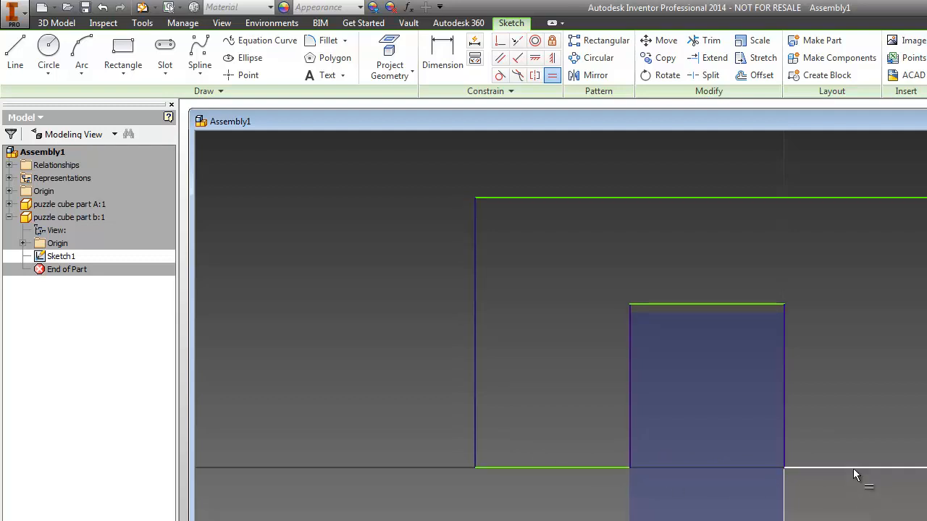
Step: Try to add another equal constraint between the lower edges of the two legs
click(853, 468)
click(566, 468)
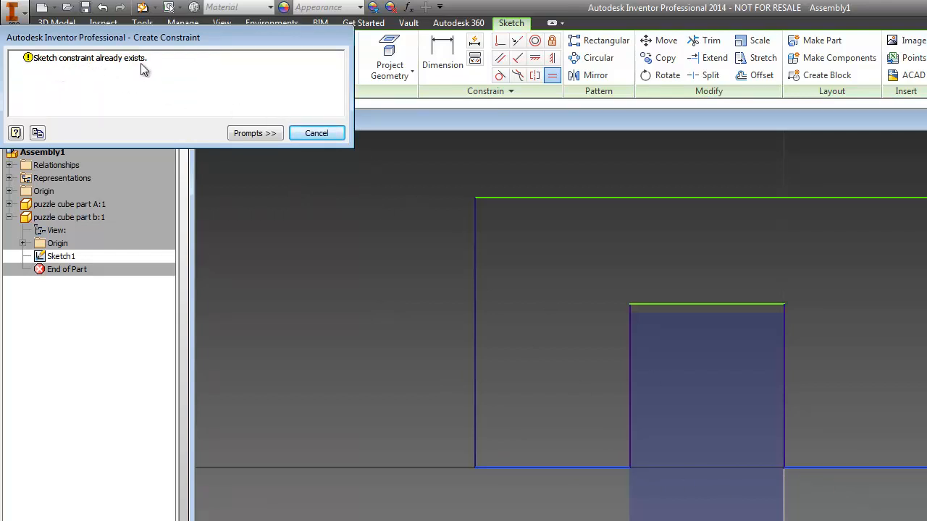
click(316, 133)
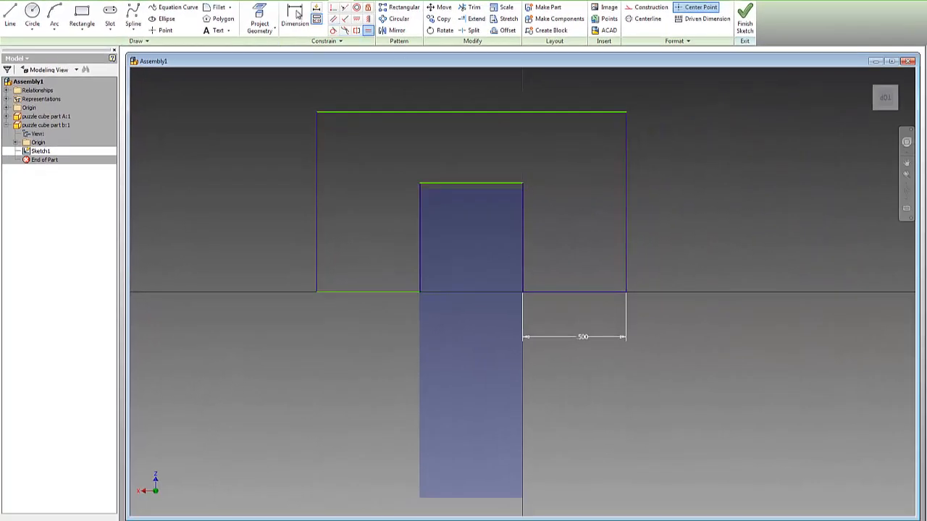
Step: Dimension the profile's right outer vertical edge and set its height to 1.0 in
click(297, 15)
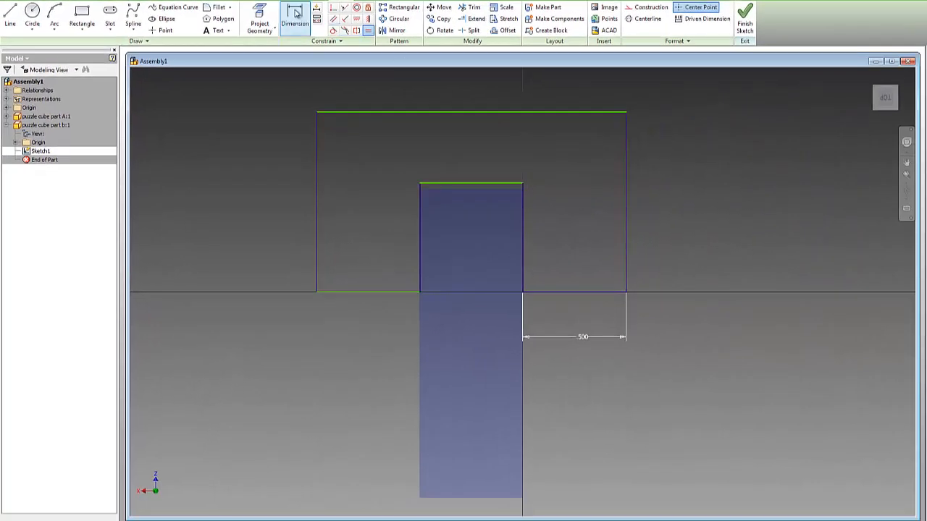
click(627, 190)
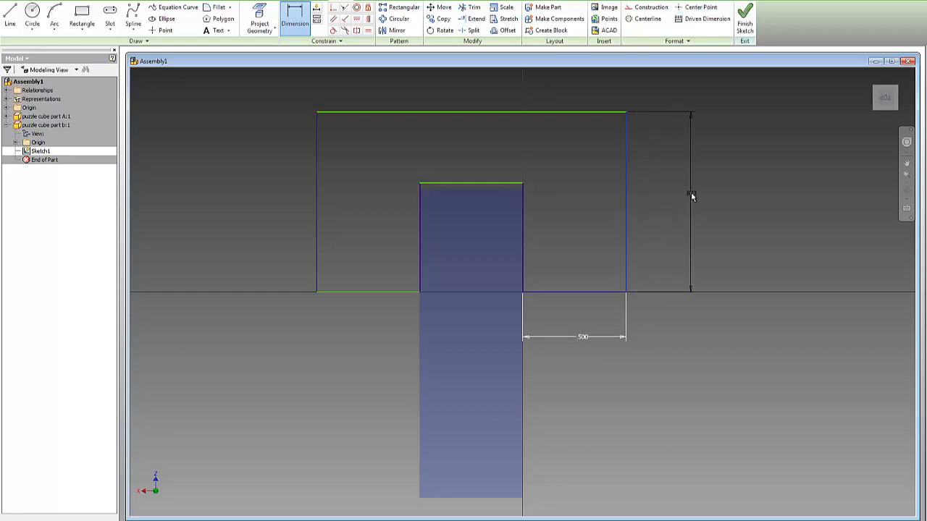
click(691, 197)
text(1.0)
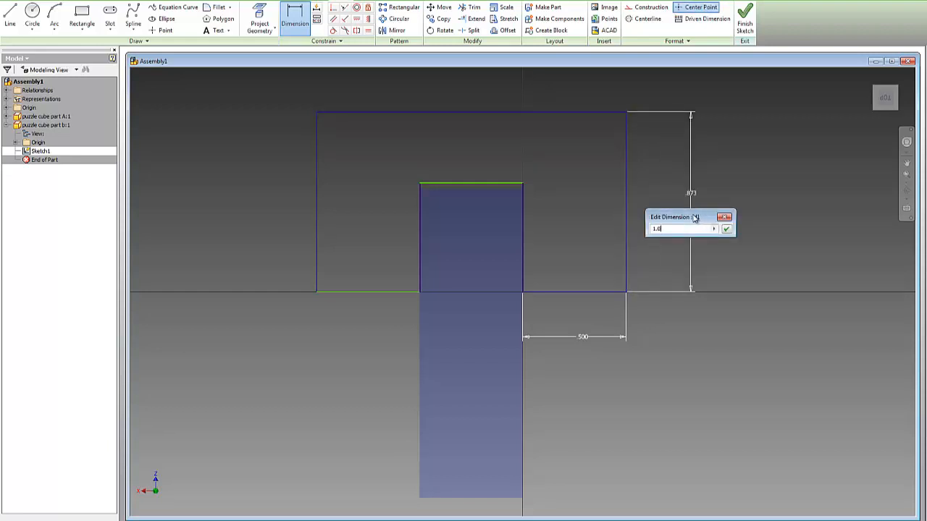
key(BackSpace)
key(BackSpace)
key(BackSpace)
text(.8")
key(Return)
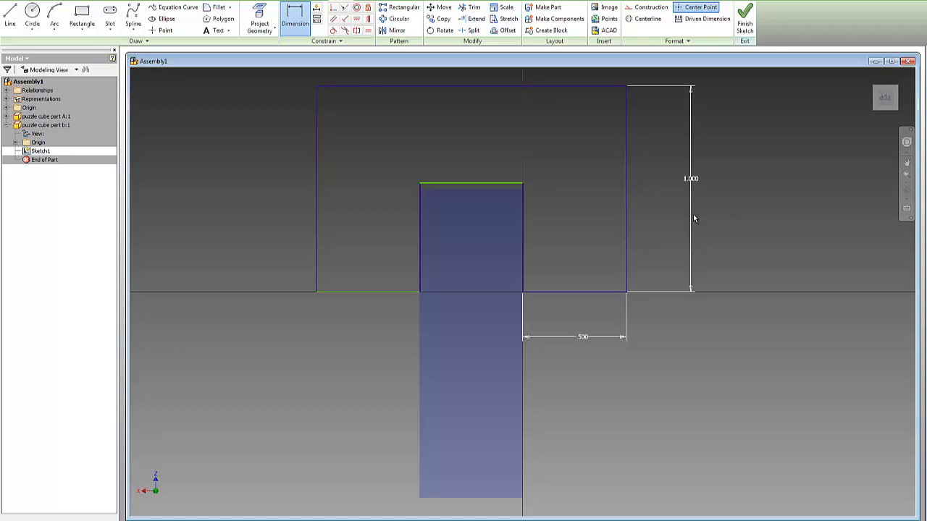
Step: Turn off the Edit Dimension option for new dimensions and open the right leg's width dimension to review it
scroll(659, 174, down, 3)
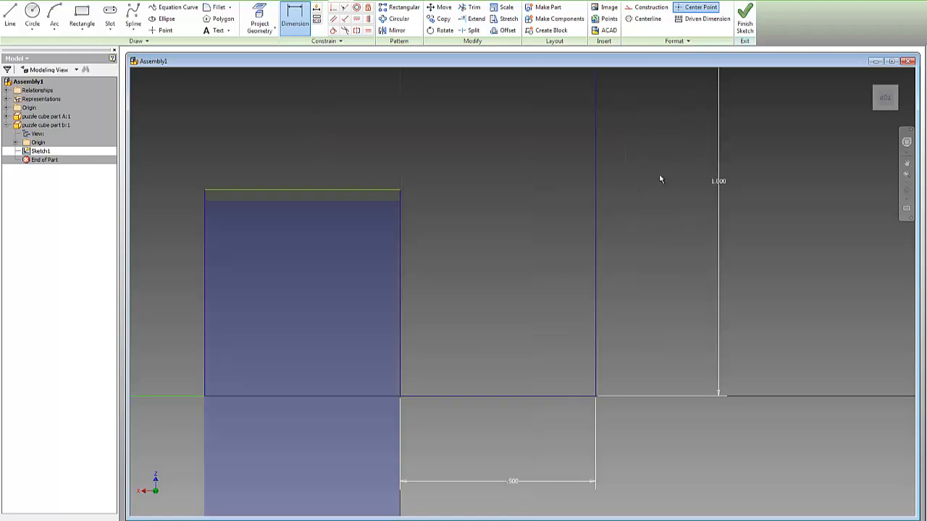
scroll(660, 176, up, 5)
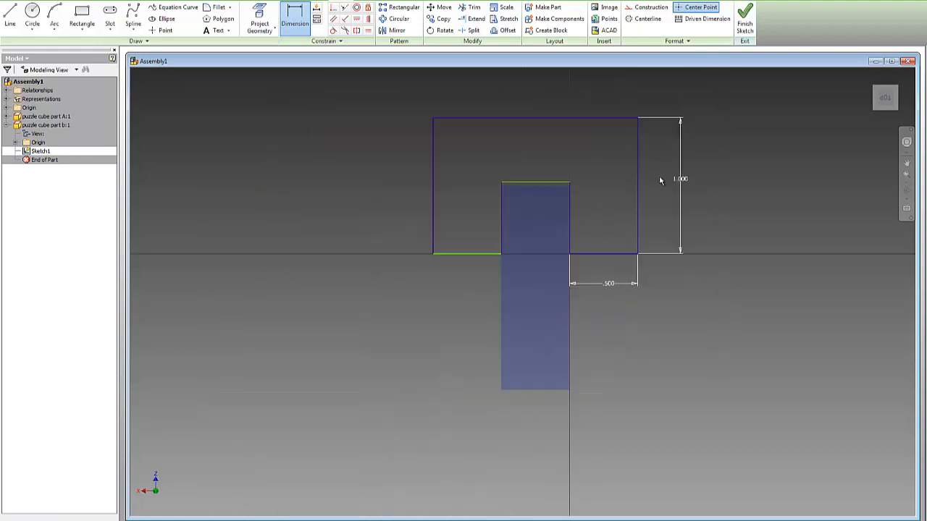
right_click(609, 286)
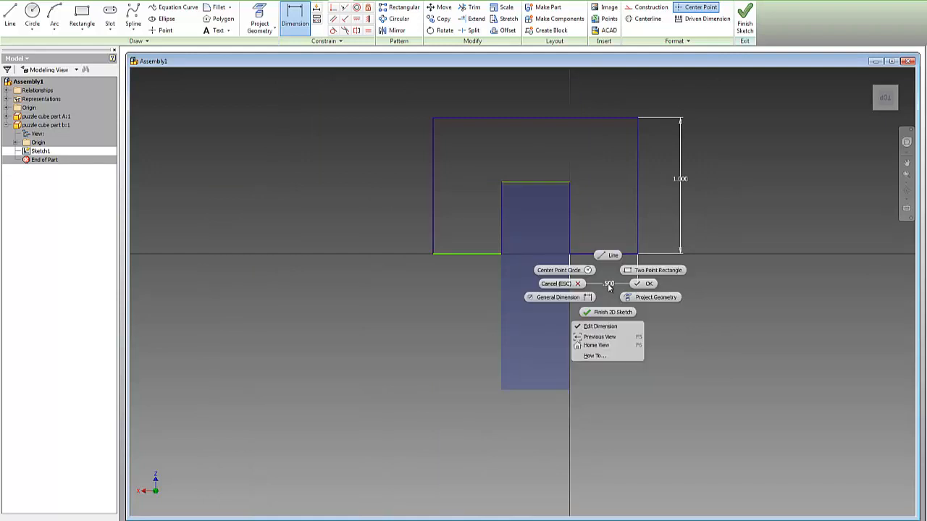
click(601, 326)
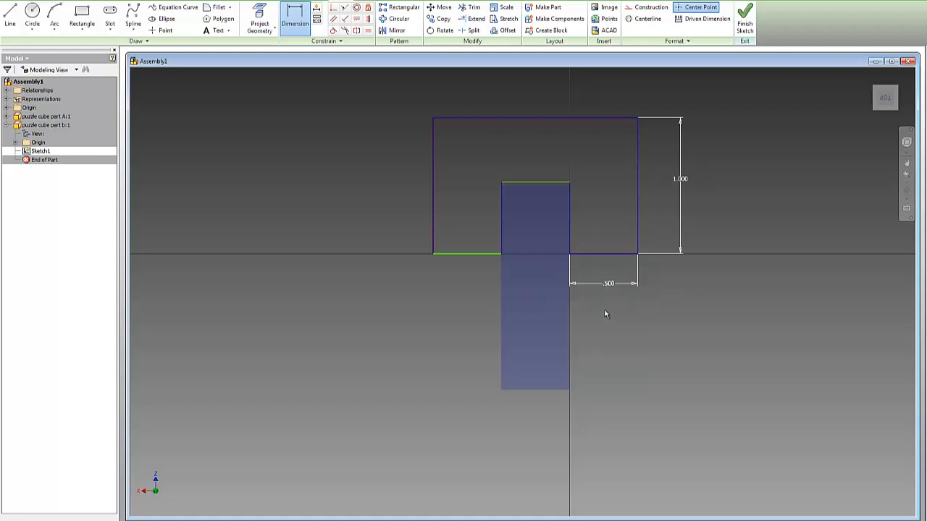
click(608, 287)
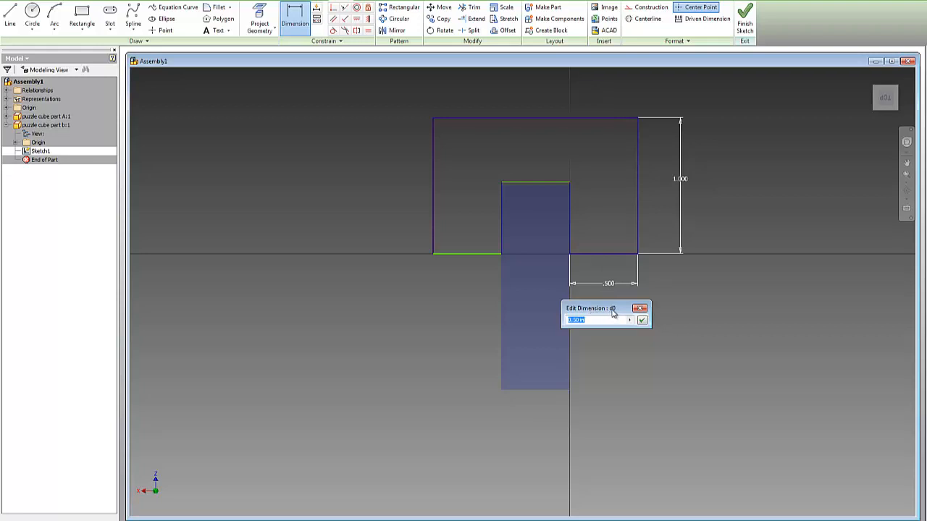
click(642, 320)
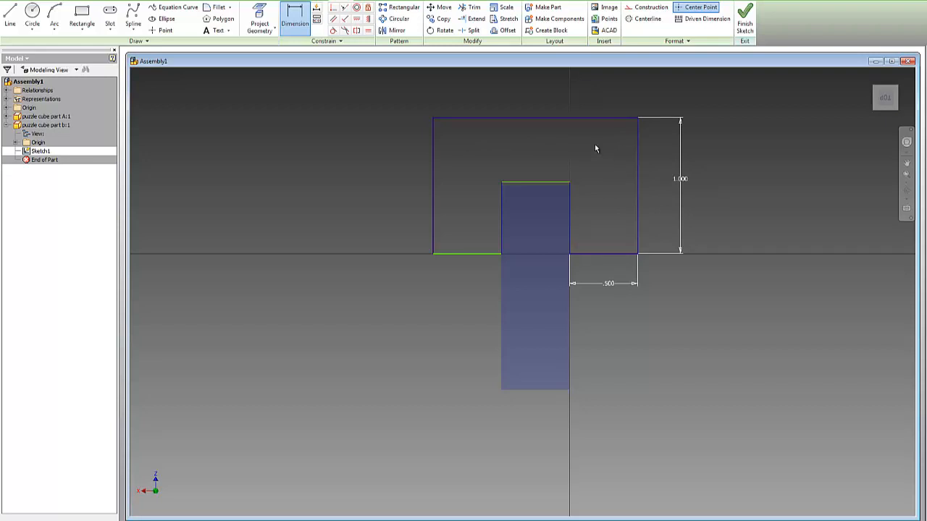
Step: Try to dimension the overall width along the profile's upper edge
click(551, 118)
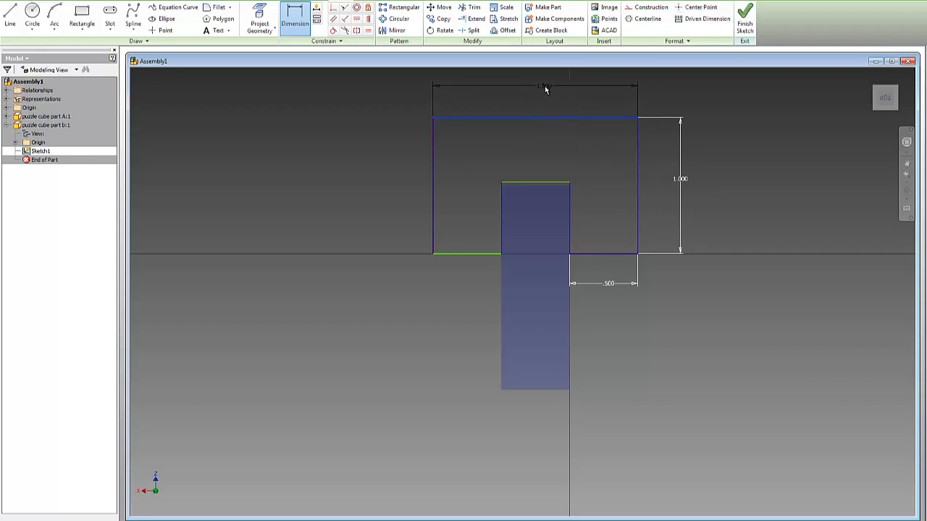
click(544, 87)
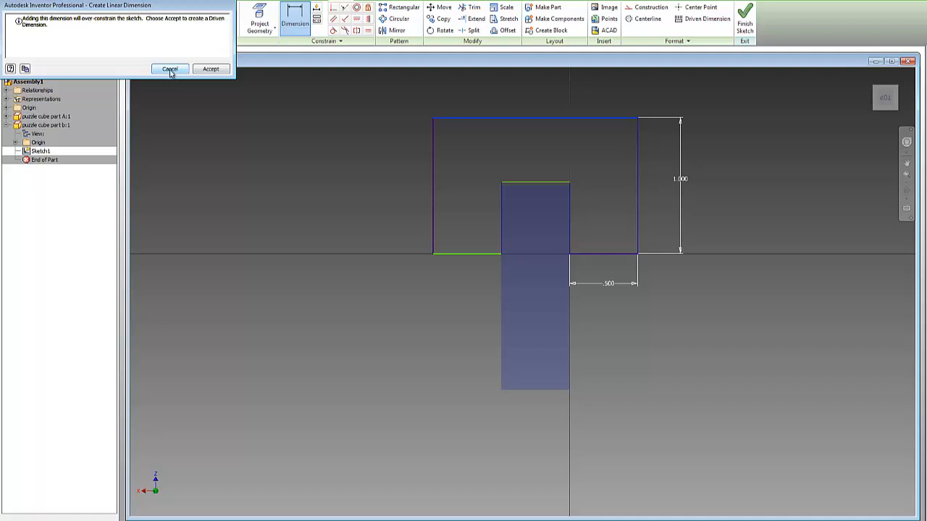
click(169, 71)
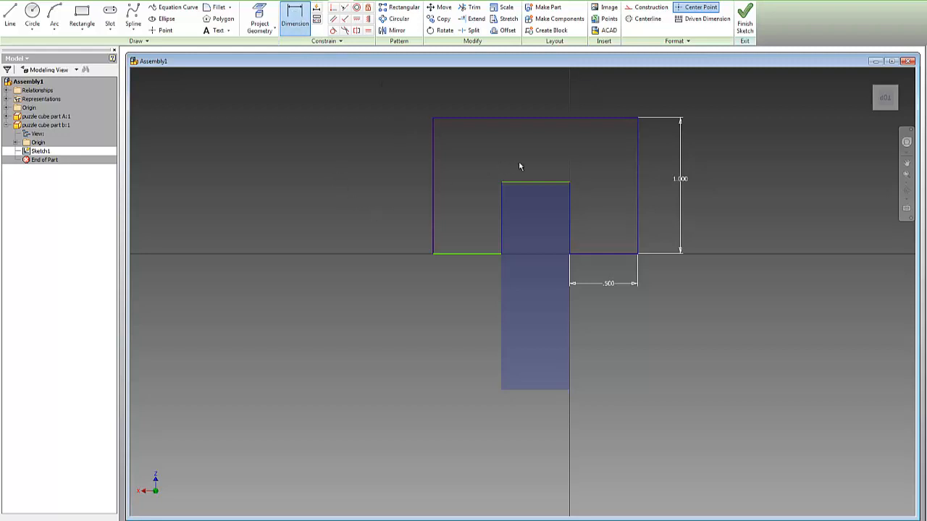
Step: Dimension the distance between the notch's upper edge and the profile's upper edge, and set it to 0.5 in
click(543, 182)
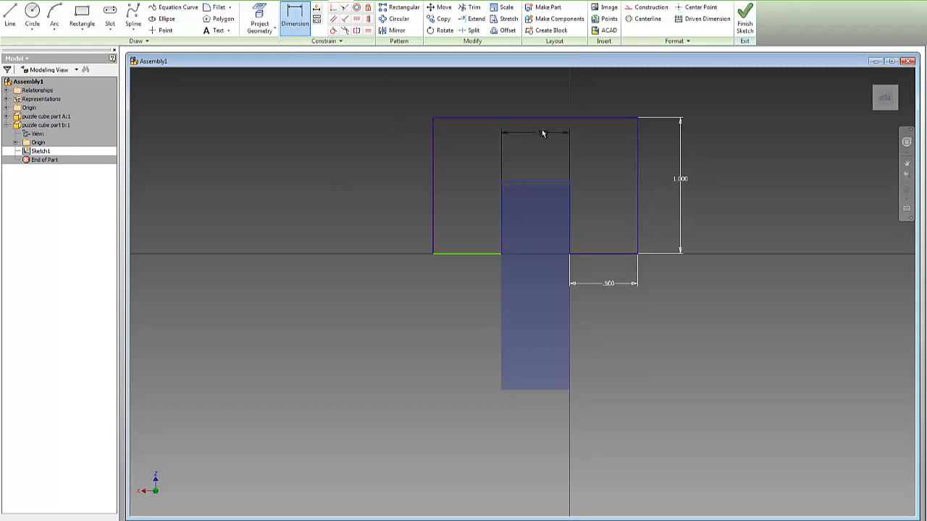
click(544, 120)
click(540, 148)
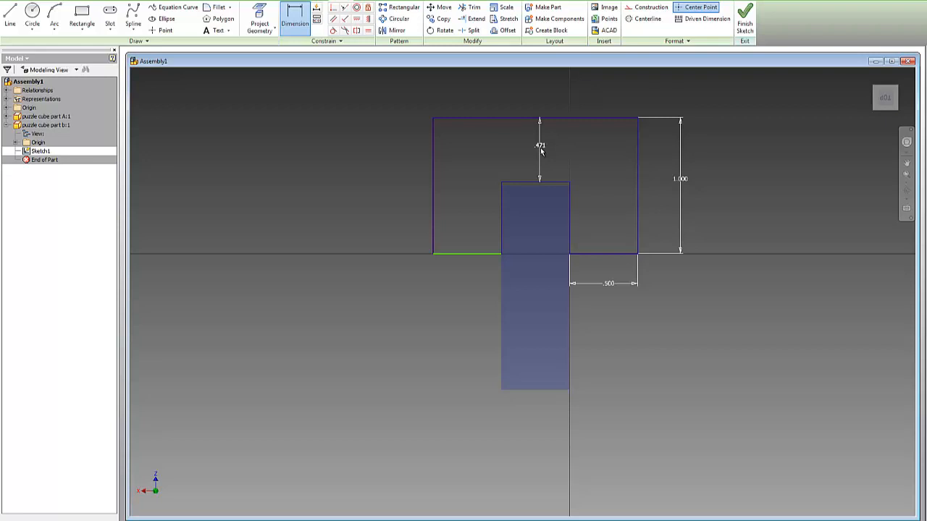
scroll(540, 150, down, 2)
click(540, 148)
text(.5)
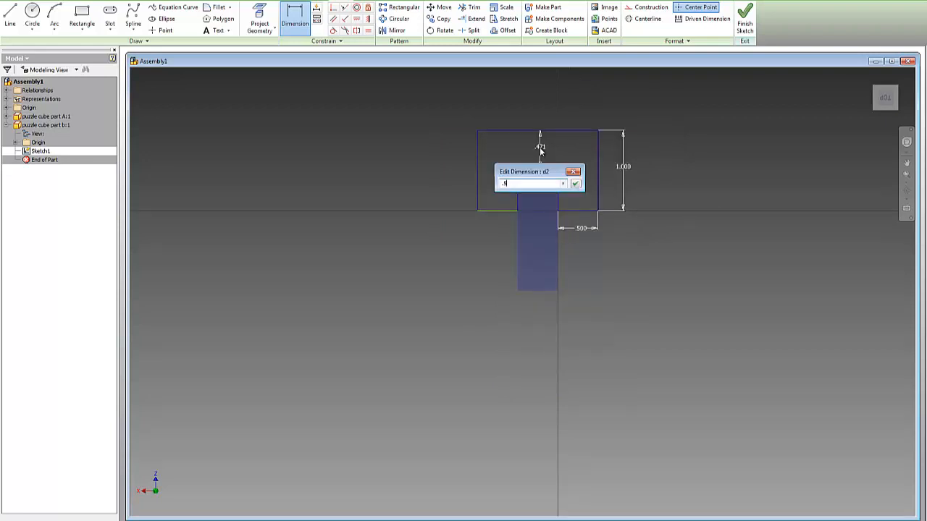
key(Return)
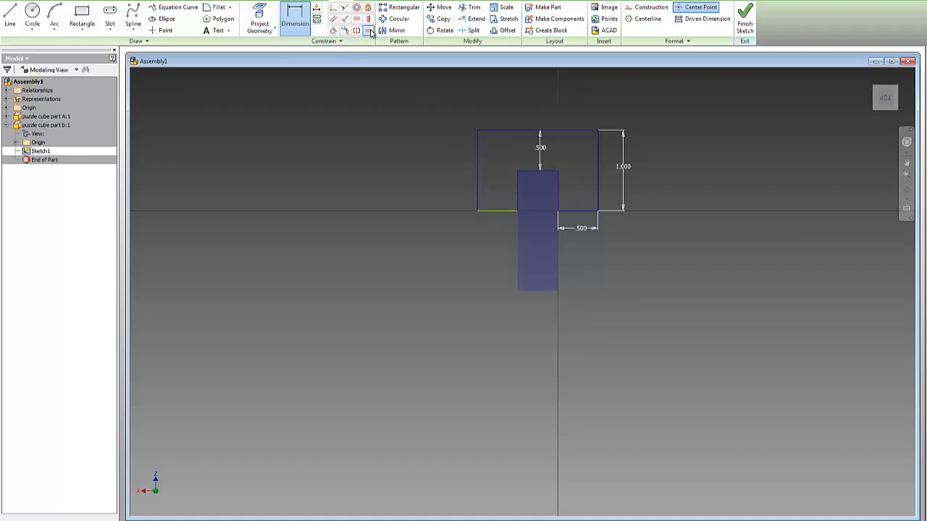
Step: Constrain the profile's two outer vertical edges to equal length and finish the sketch
click(368, 31)
click(598, 175)
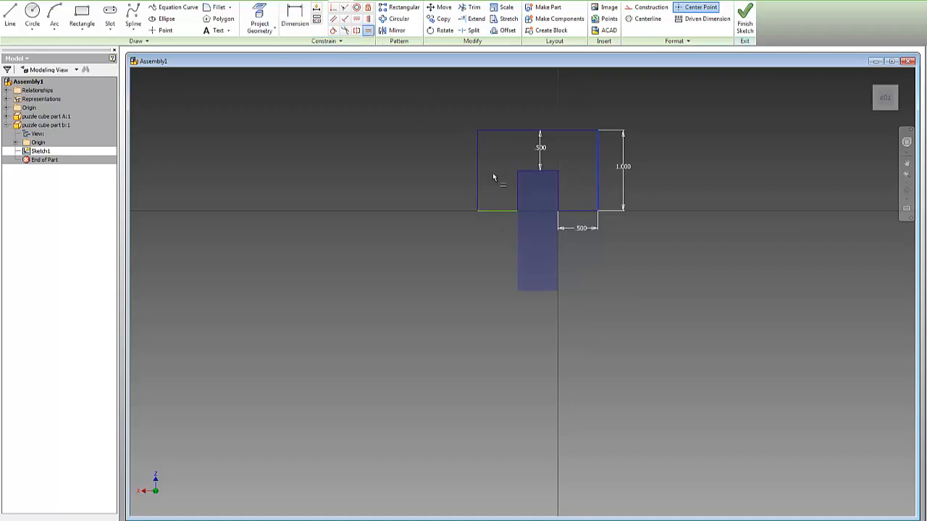
click(477, 175)
scroll(558, 163, up, 4)
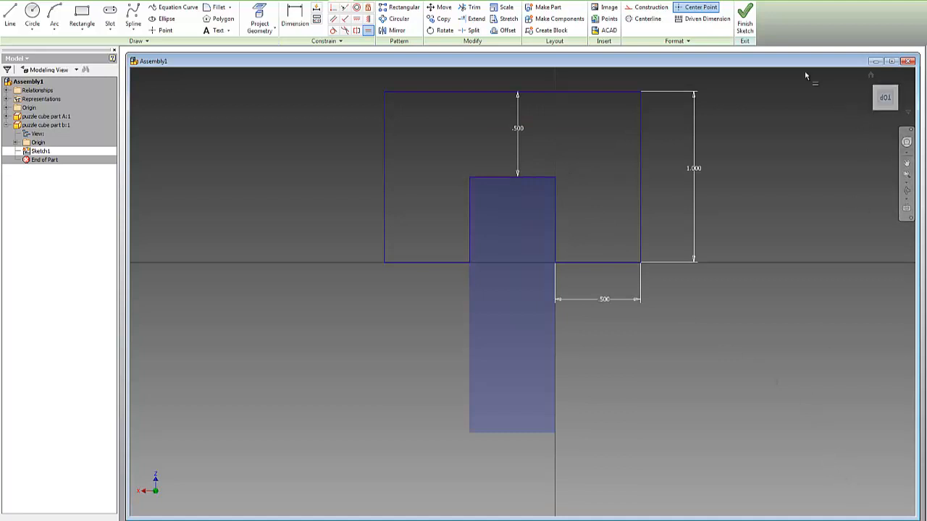
click(746, 20)
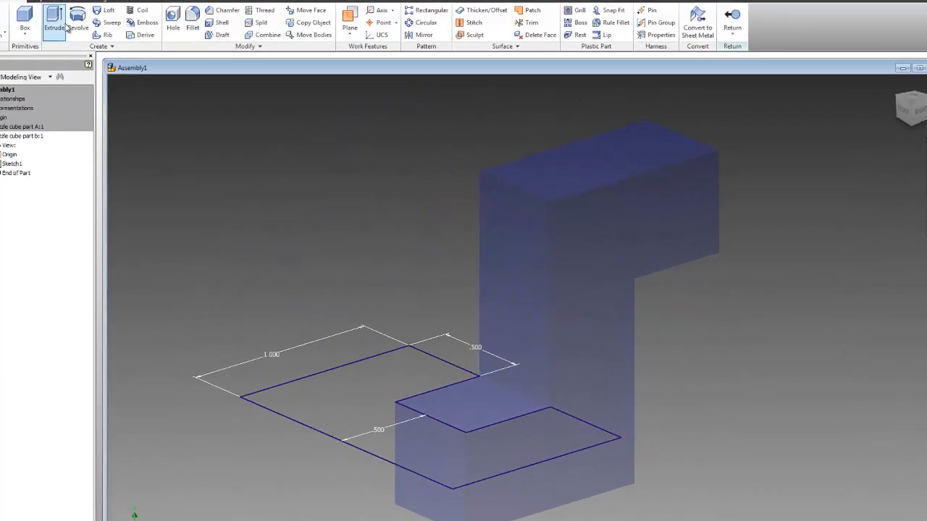
Step: Extrude the U-shaped profile in Direction 2 by a distance of =d0
key(e)
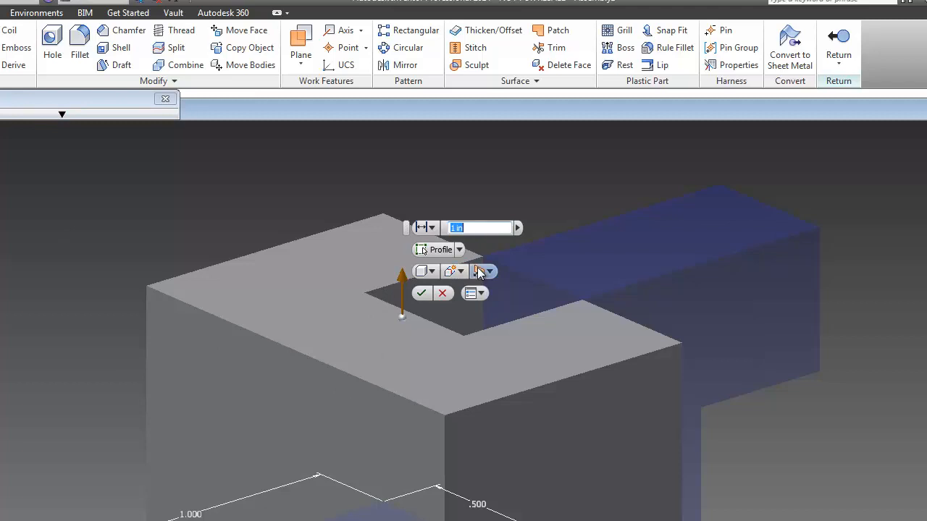
click(491, 272)
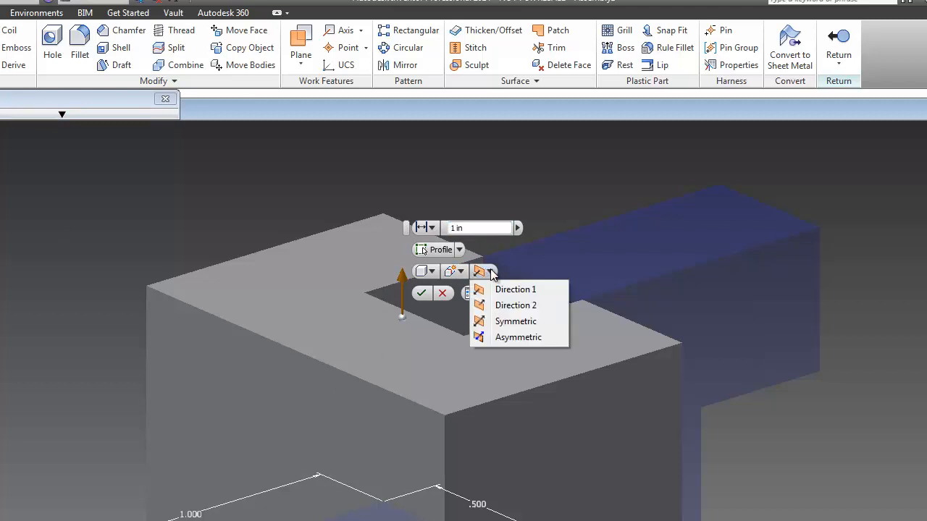
click(509, 307)
click(468, 227)
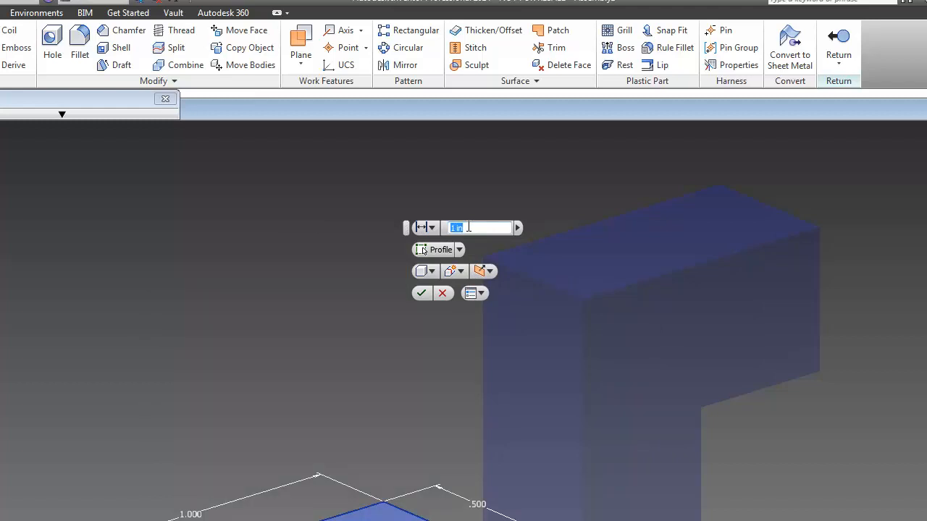
text(=d0)
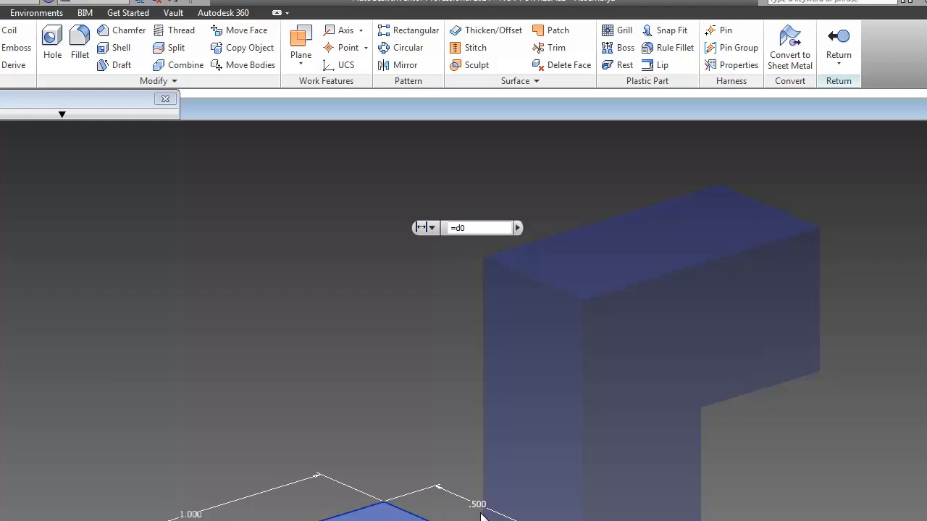
mouse_move(464, 228)
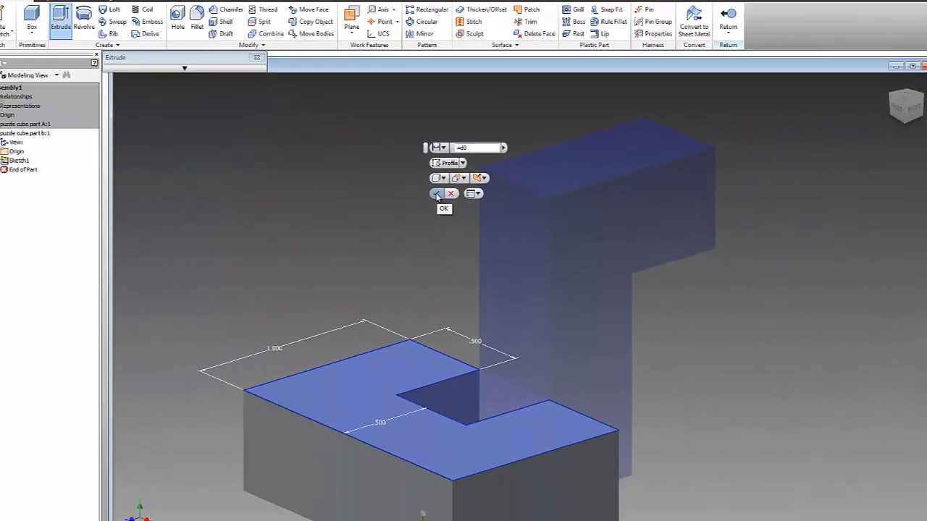
click(427, 249)
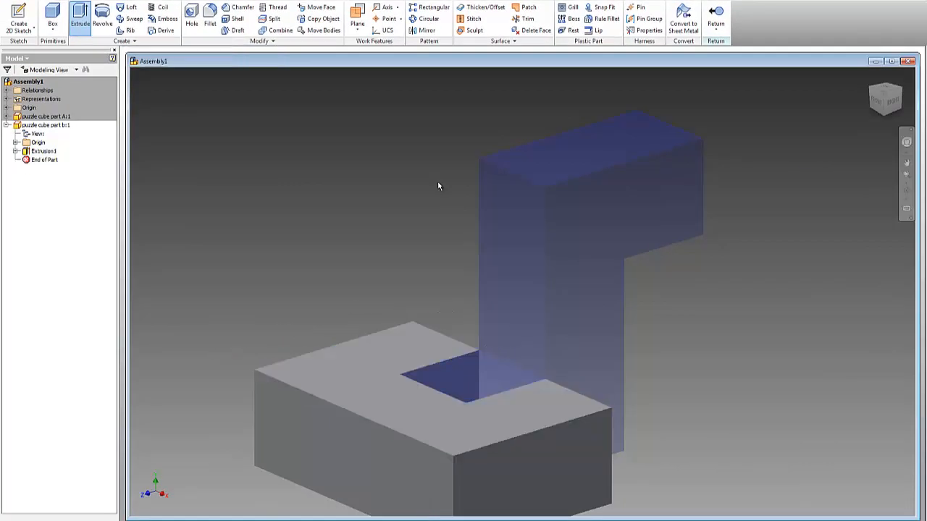
Step: Apply the Orange appearance to part B and return to the assembly
scroll(369, 280, down, 3)
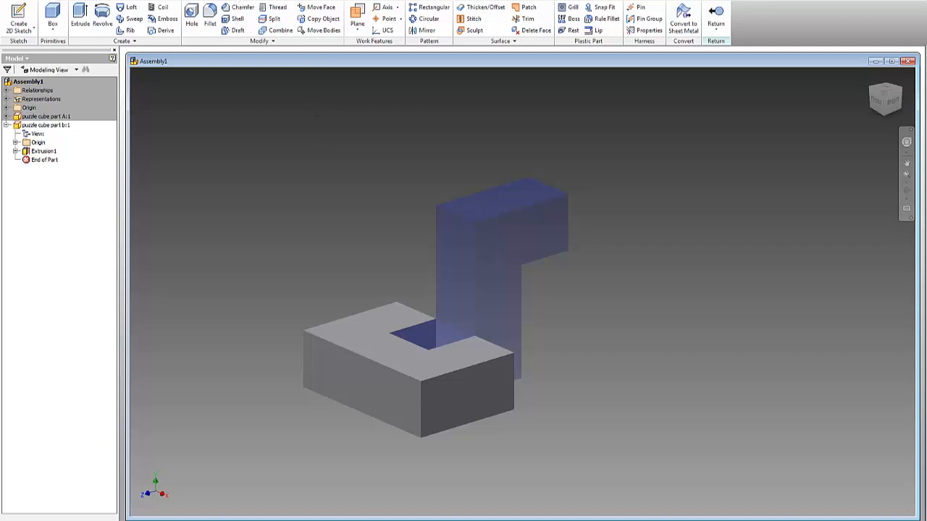
click(286, 1)
drag(291, 97, 280, 172)
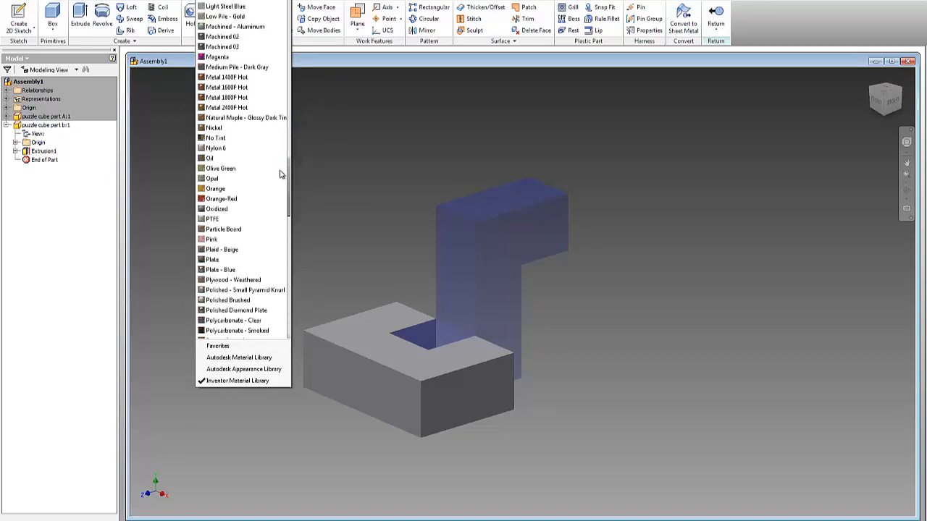
click(215, 189)
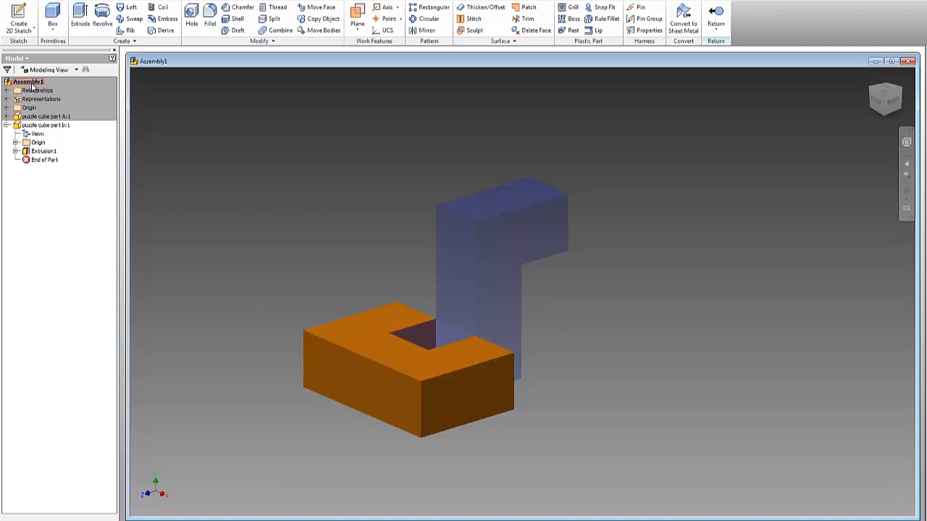
click(719, 10)
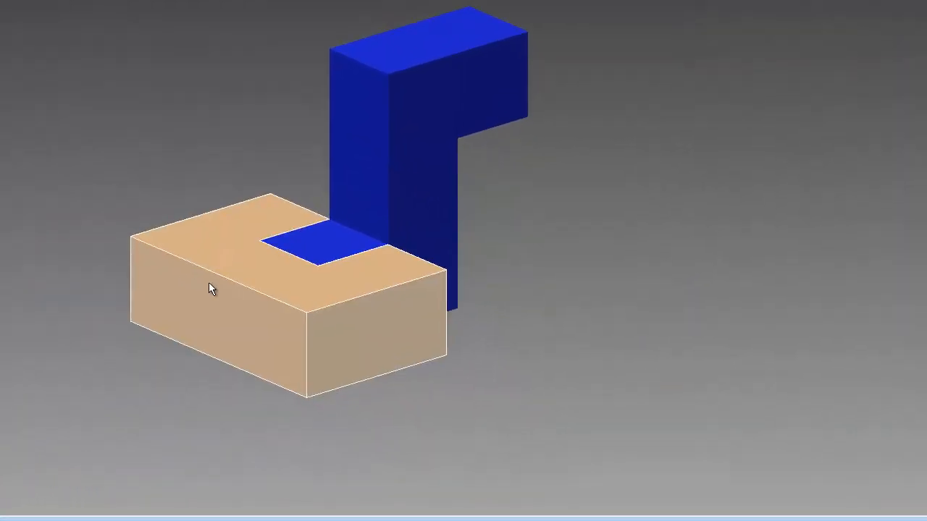
Step: Move part B clear of part A and mate its notch's inner side face to part A's S-shaped side face with 0 offset
drag(208, 288, 28, 116)
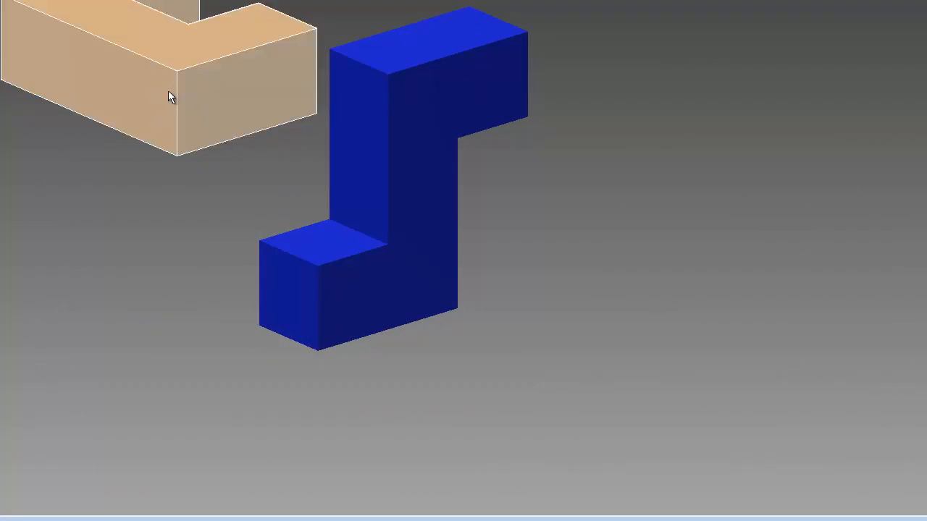
drag(168, 98, 129, 263)
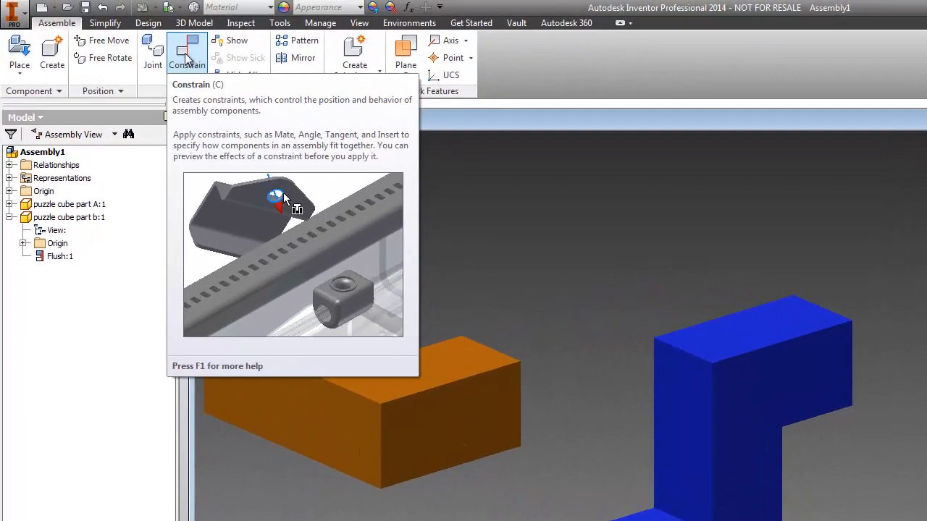
click(186, 61)
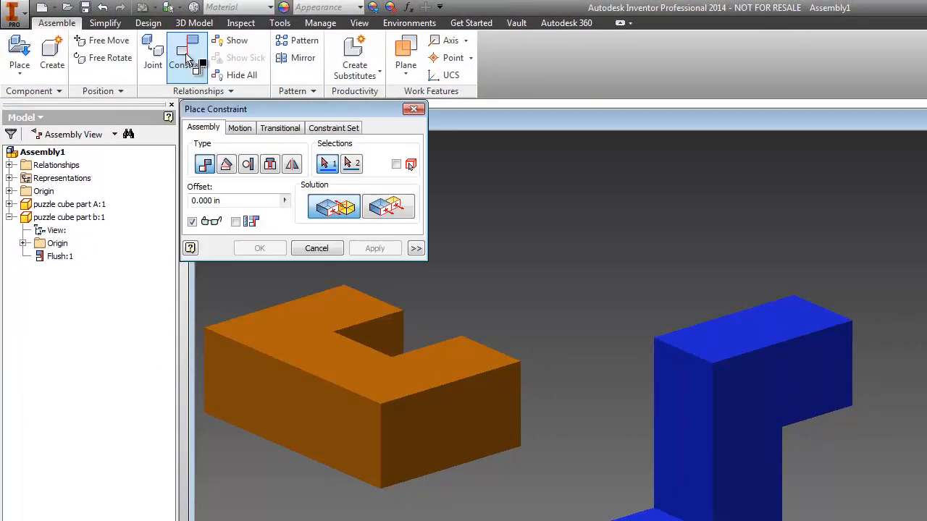
drag(257, 114, 533, 125)
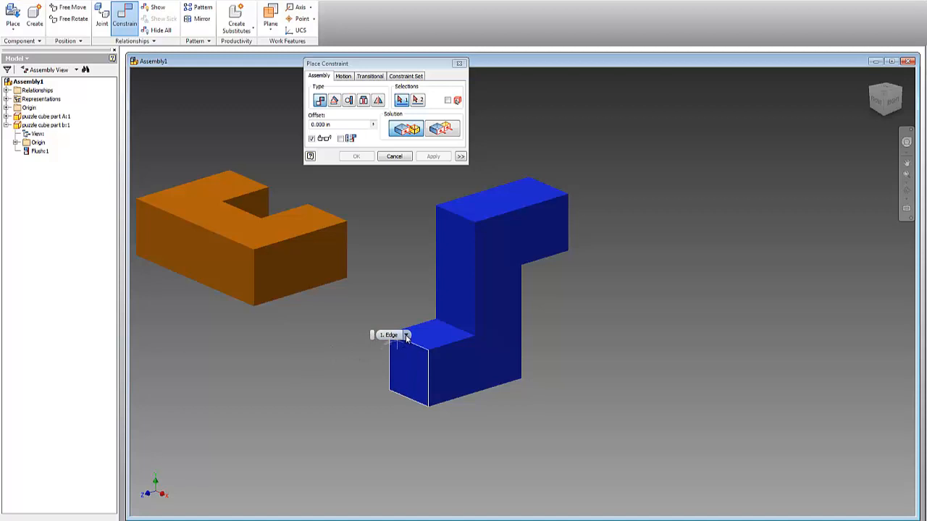
click(406, 335)
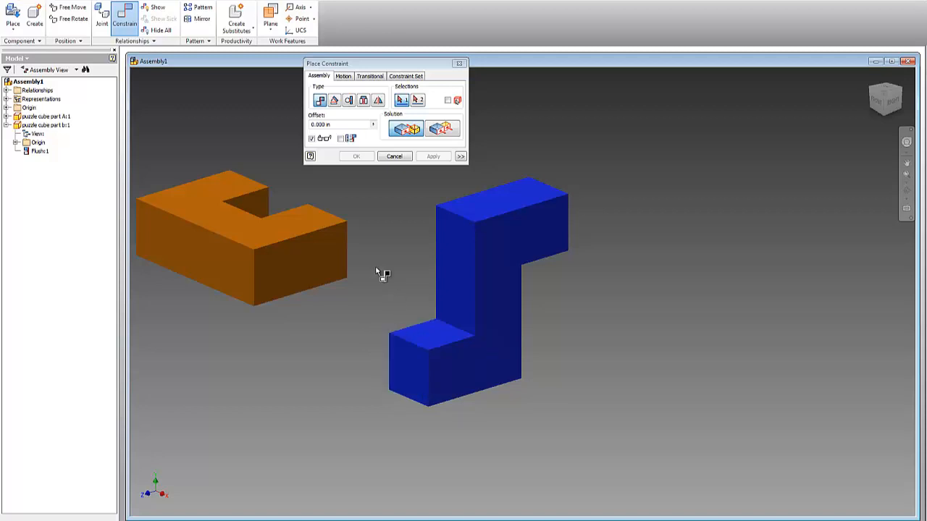
click(259, 205)
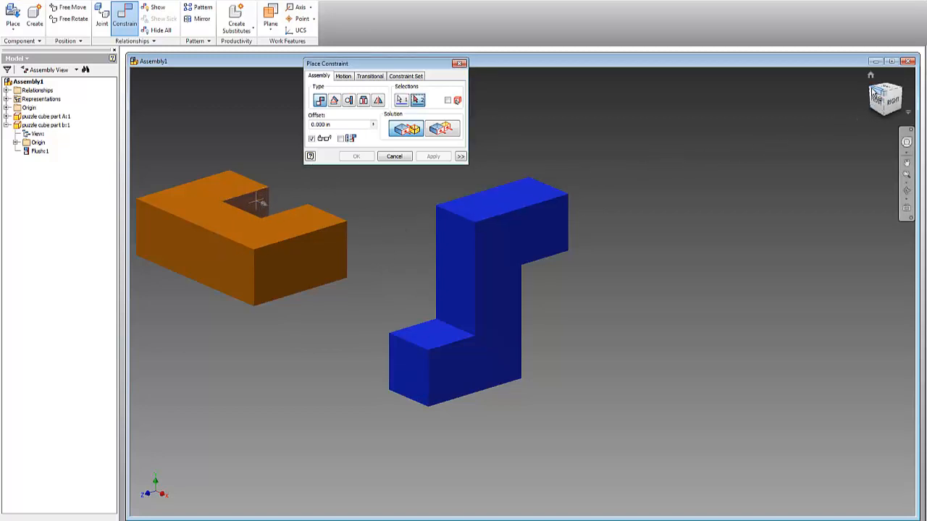
mouse_move(873, 92)
mouse_down()
mouse_move(892, 94)
mouse_move(135, 92)
mouse_move(265, 87)
mouse_move(722, 174)
mouse_up()
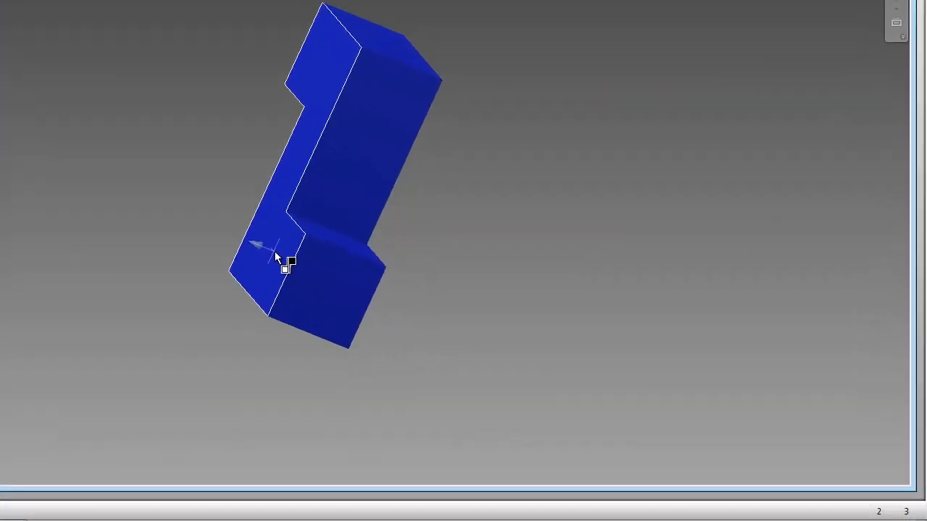
click(497, 371)
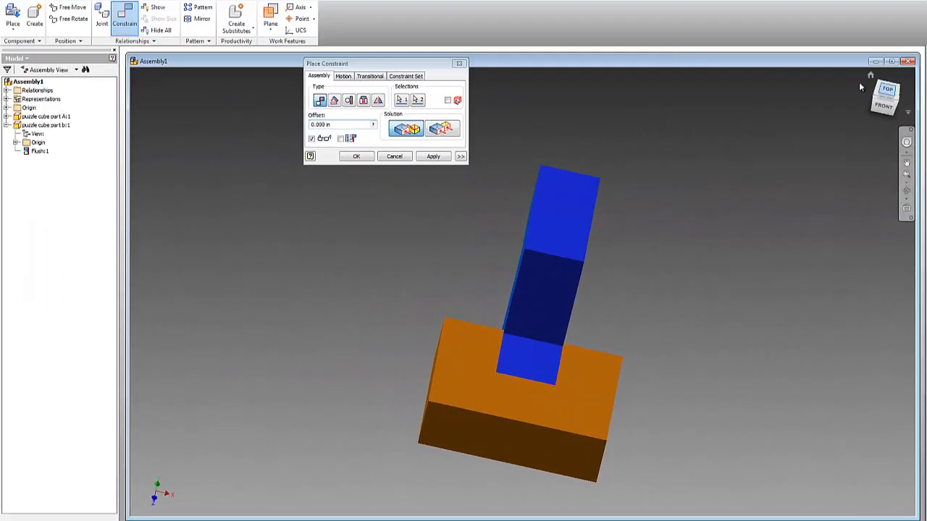
click(433, 157)
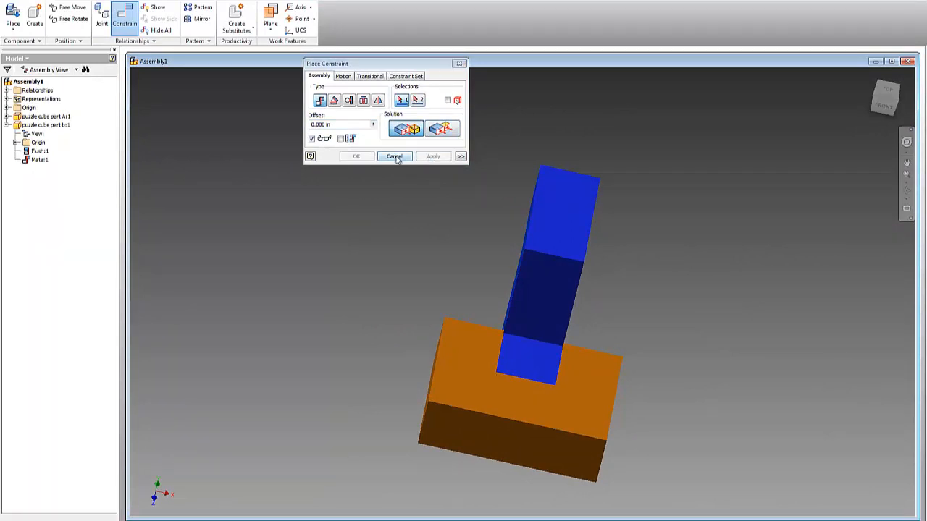
click(395, 157)
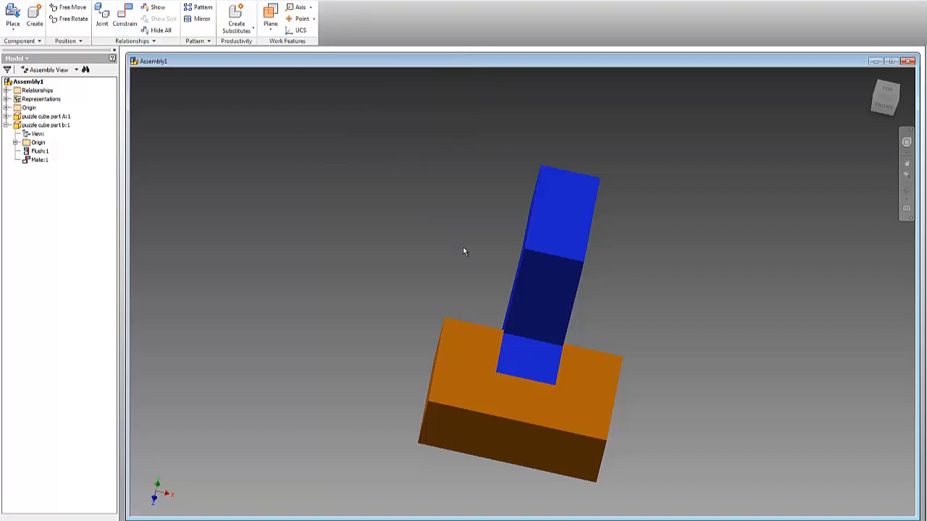
Step: Test part B's remaining freedom by sliding it out of part A, viewing the assembly from the right side
drag(453, 401, 425, 373)
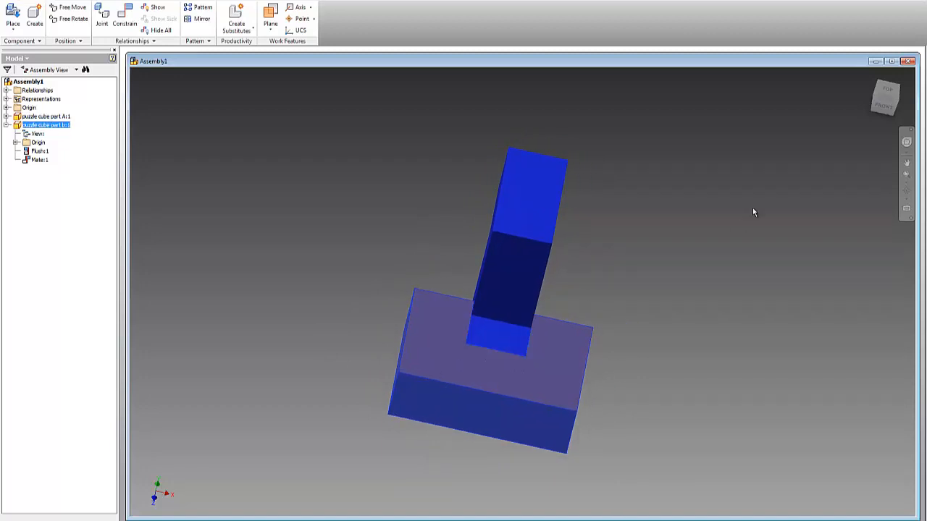
click(897, 101)
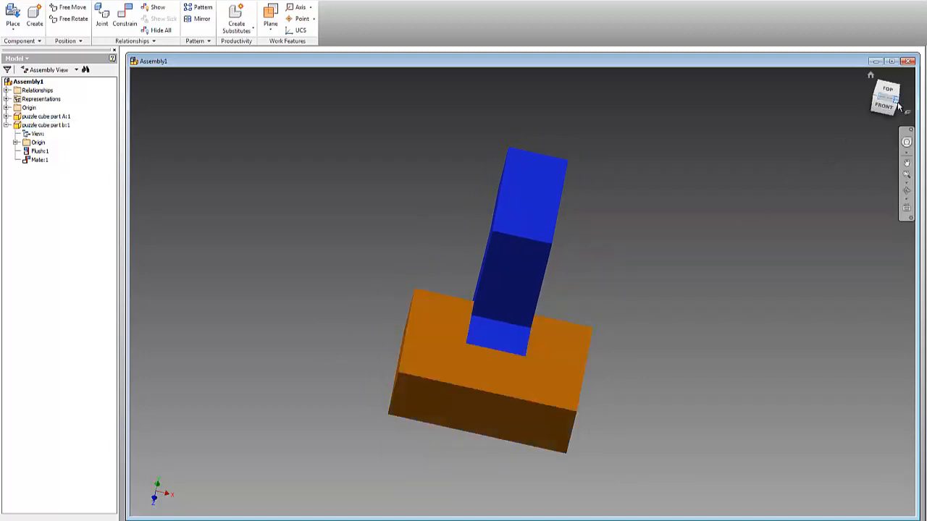
mouse_move(889, 101)
mouse_down()
mouse_move(842, 69)
mouse_move(737, 497)
mouse_move(703, 82)
mouse_move(706, 511)
mouse_up()
click(446, 362)
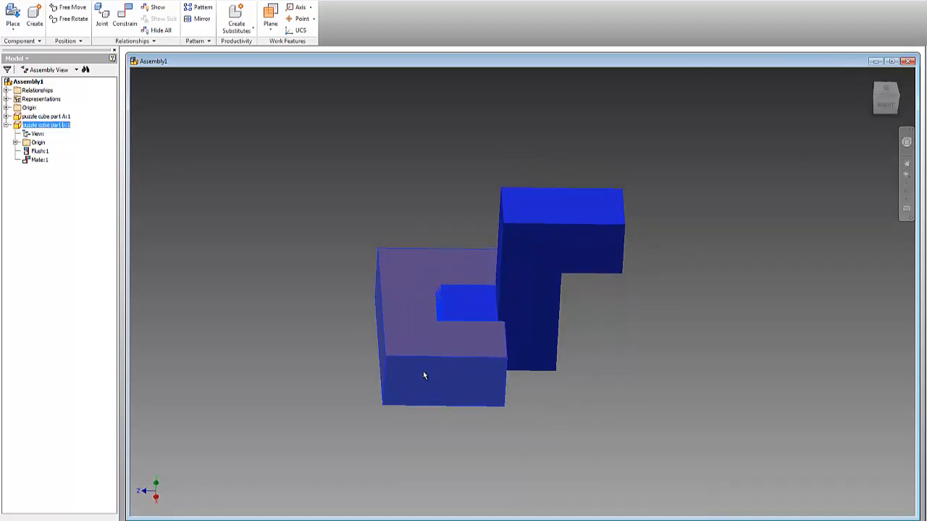
drag(424, 376, 355, 358)
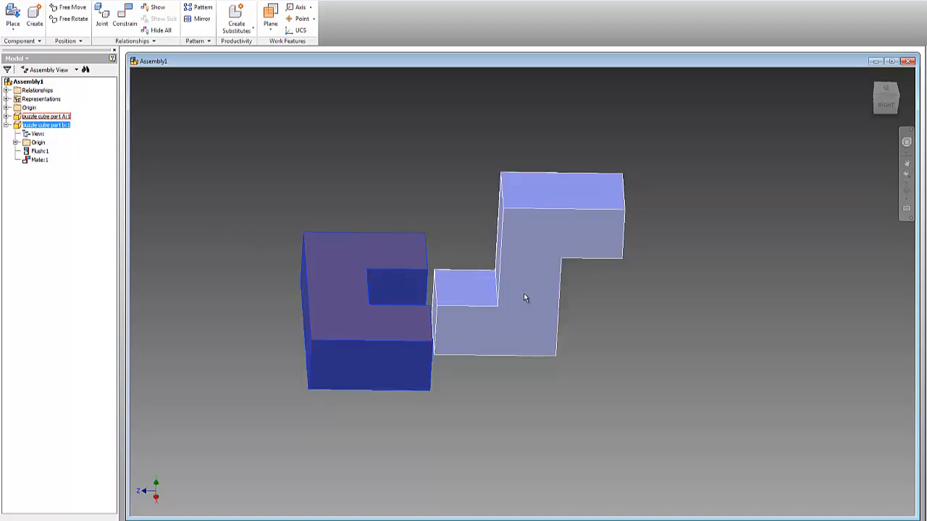
right_click(40, 154)
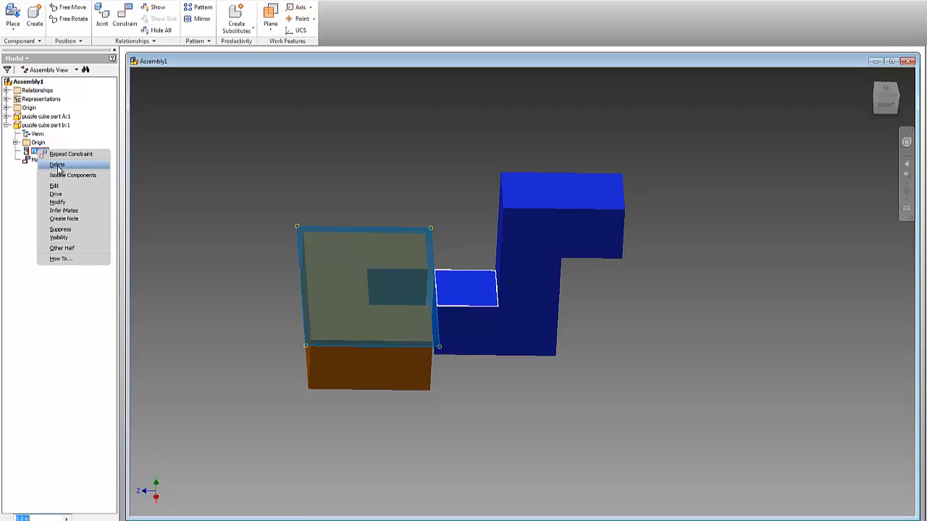
click(218, 164)
click(199, 168)
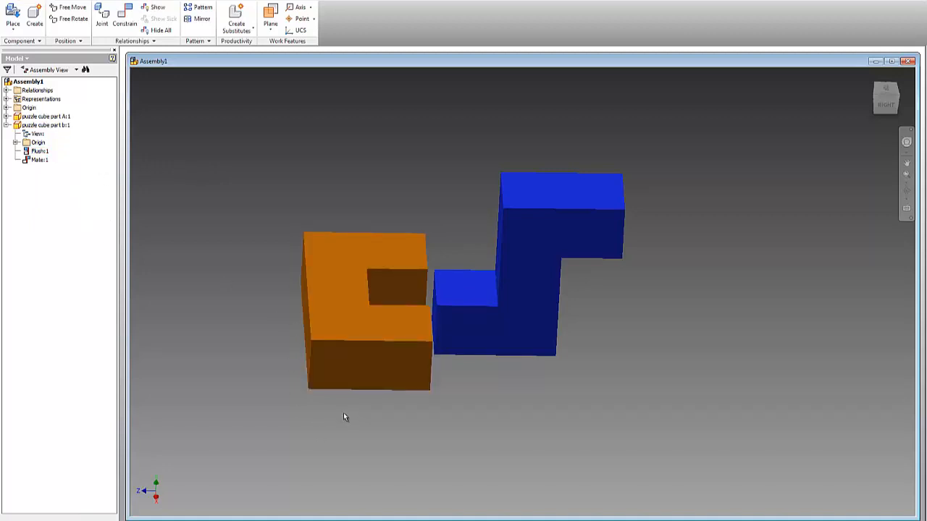
Step: Slide part B back and forth past part A and shift part A slightly to examine how the constrained parts move
drag(357, 378, 416, 377)
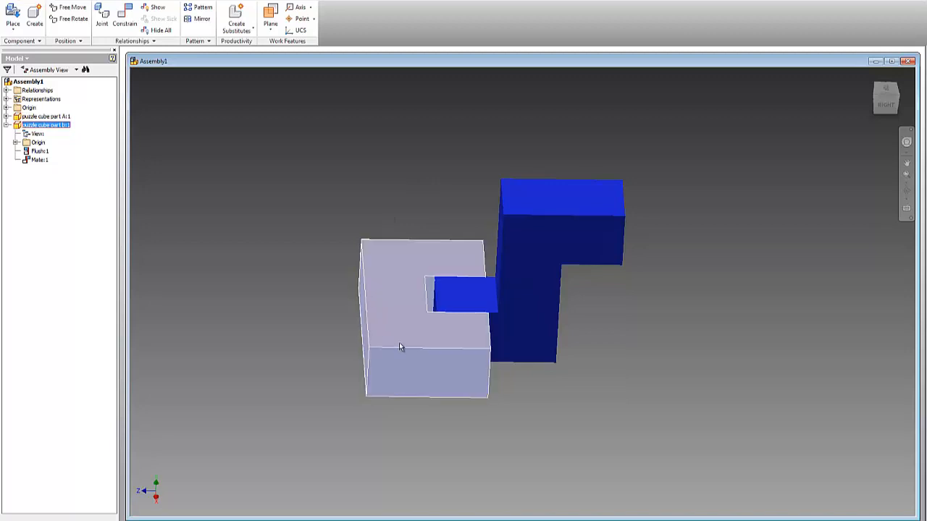
drag(397, 373, 331, 369)
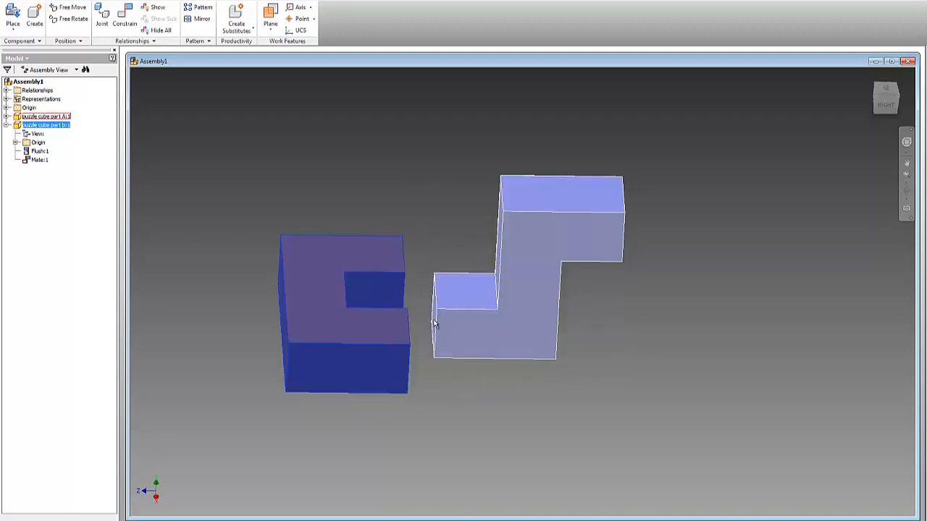
drag(314, 364, 558, 377)
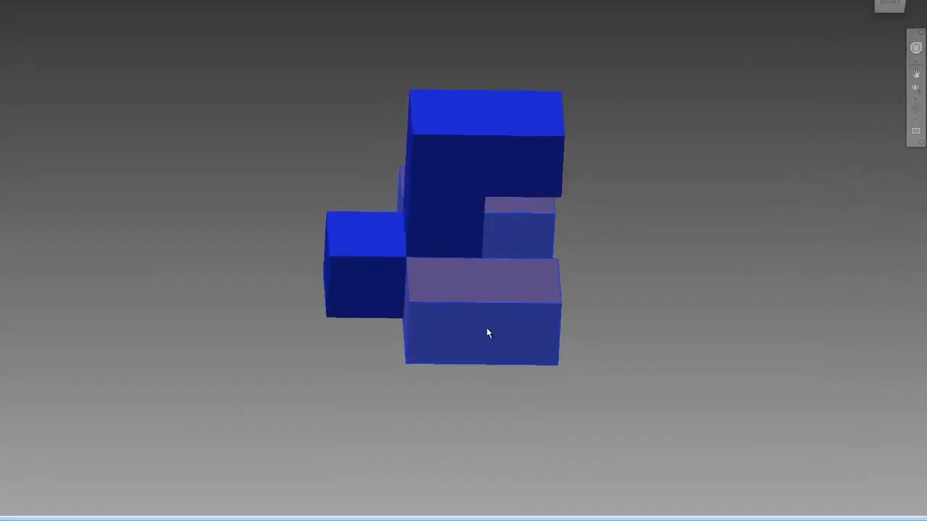
drag(488, 333, 159, 297)
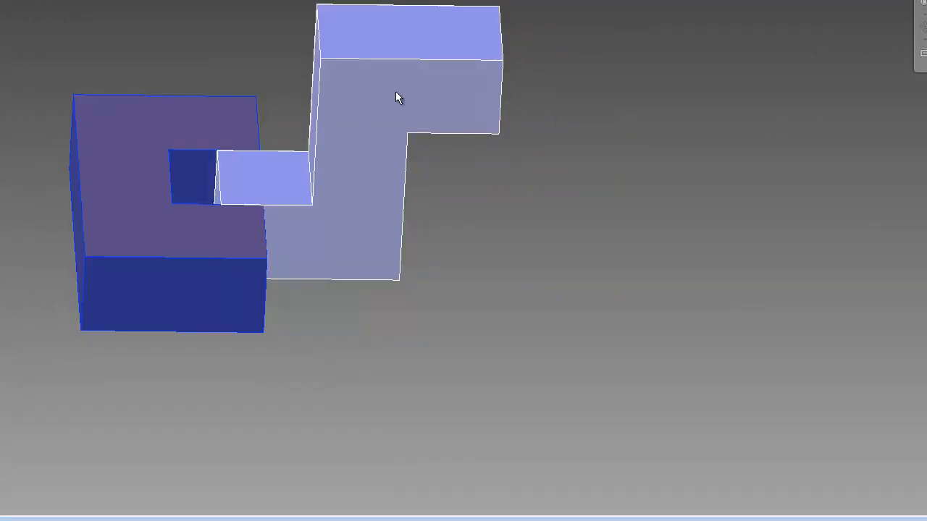
drag(396, 91, 428, 90)
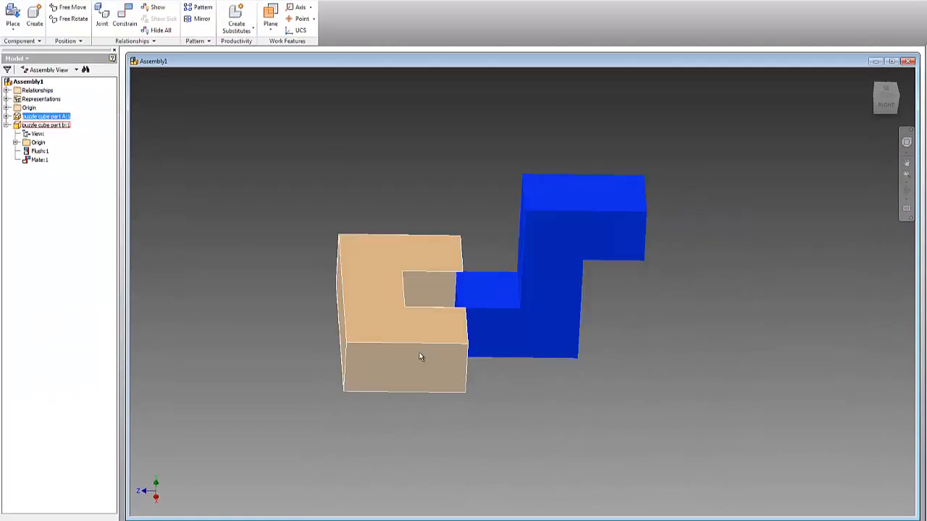
drag(422, 356, 365, 329)
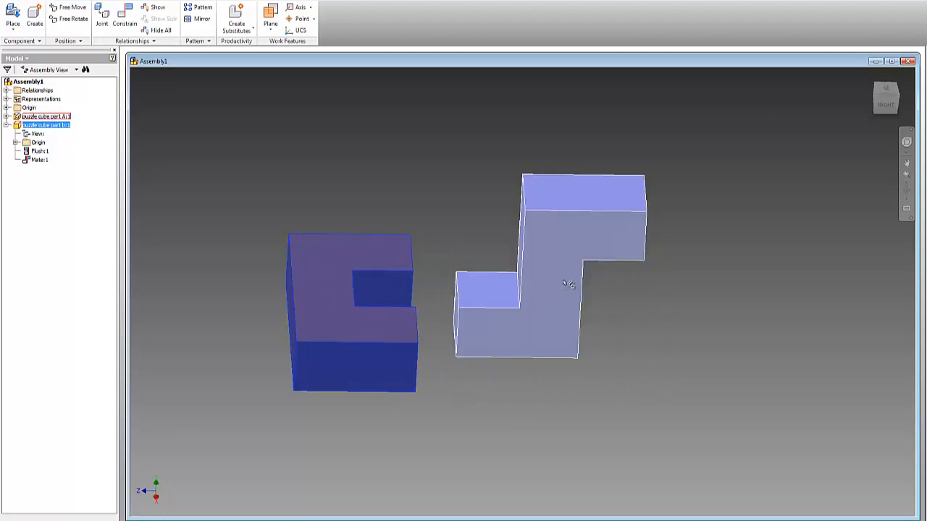
mouse_move(563, 282)
mouse_down()
mouse_move(550, 272)
mouse_move(553, 282)
mouse_up()
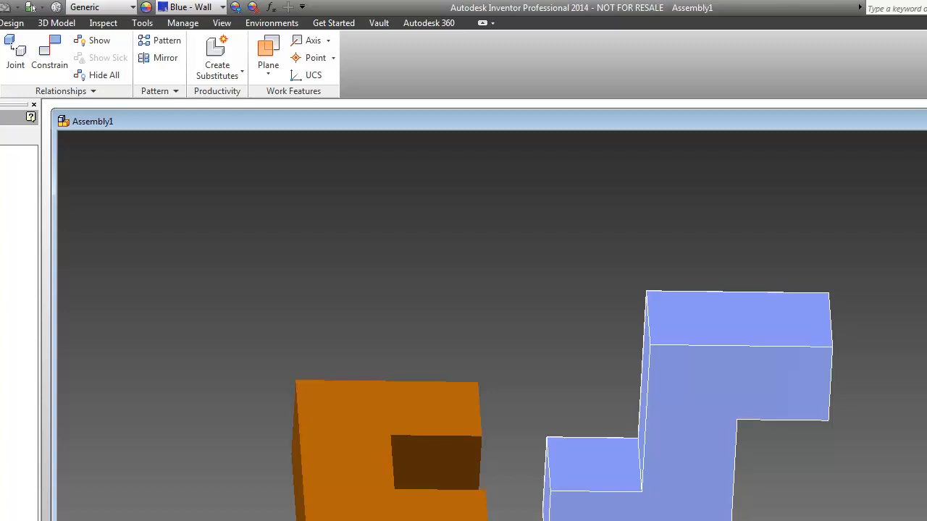
click(251, 411)
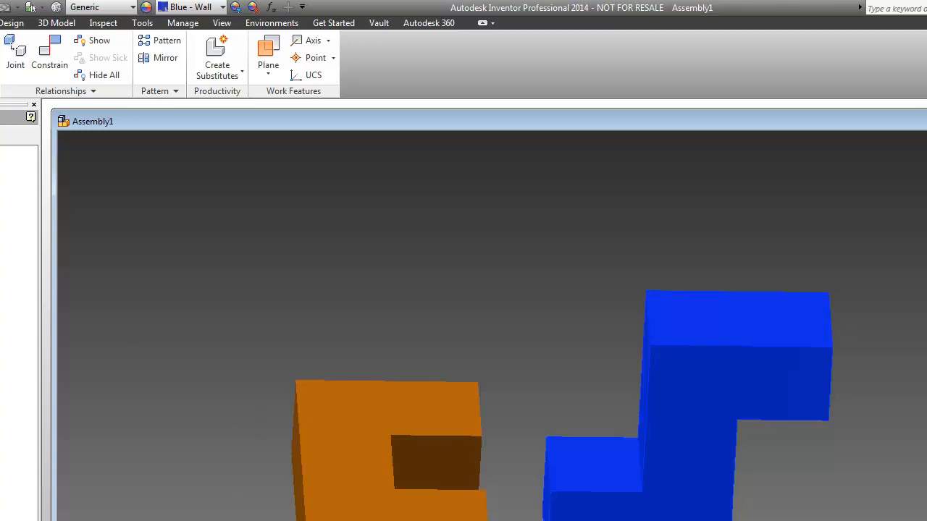
click(594, 466)
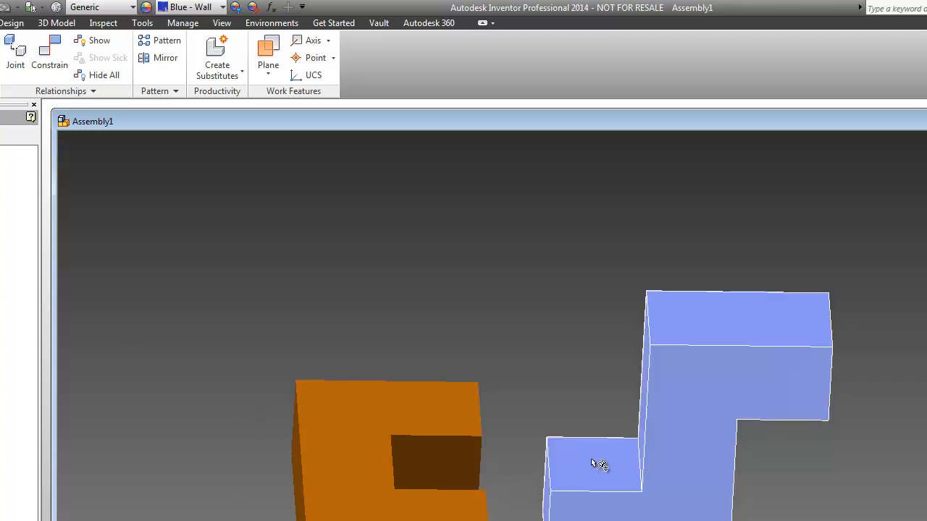
click(354, 451)
click(615, 470)
click(403, 464)
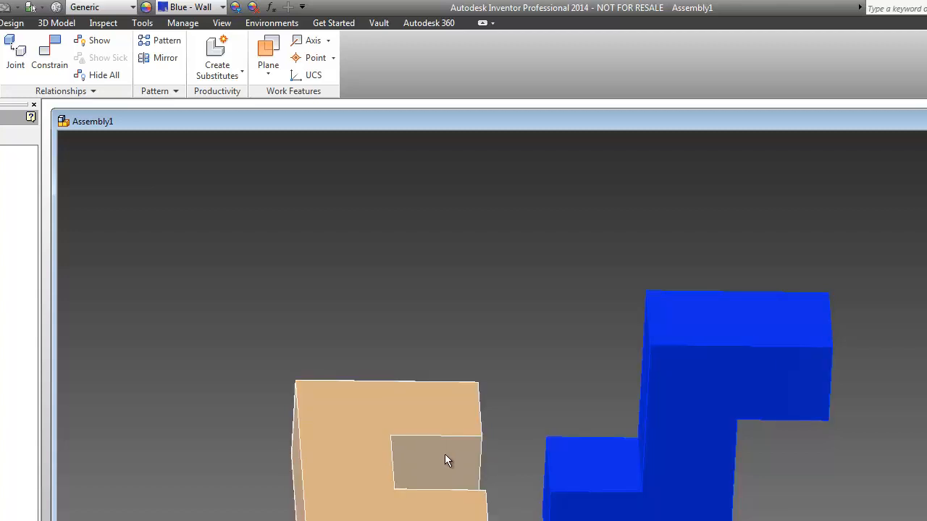
click(596, 448)
click(438, 463)
click(159, 213)
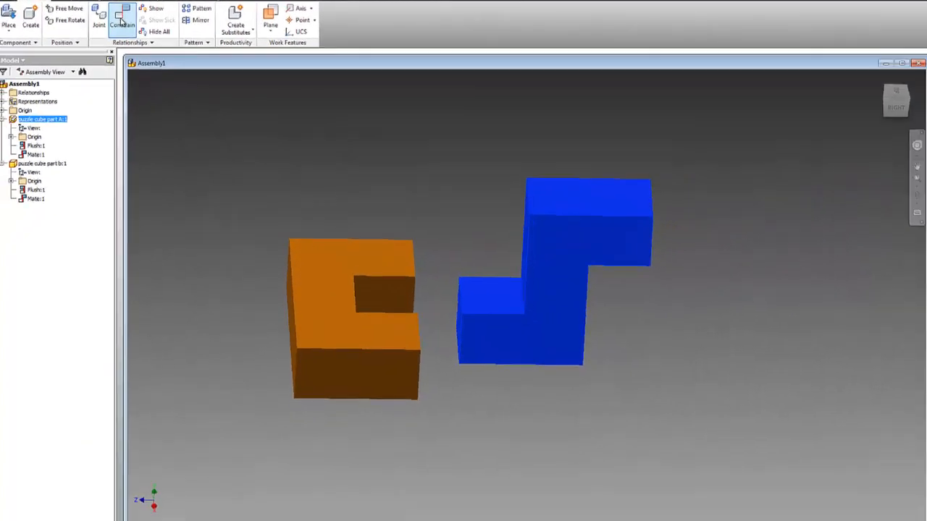
Step: Mate the inner back face of part B's notch to the end face of part A's lower foot with 0 offset
click(49, 53)
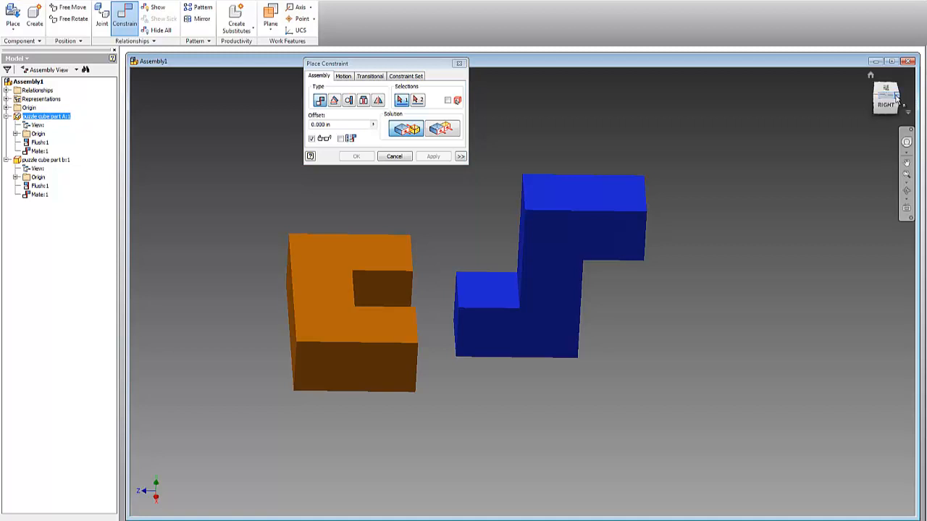
drag(895, 98, 778, 93)
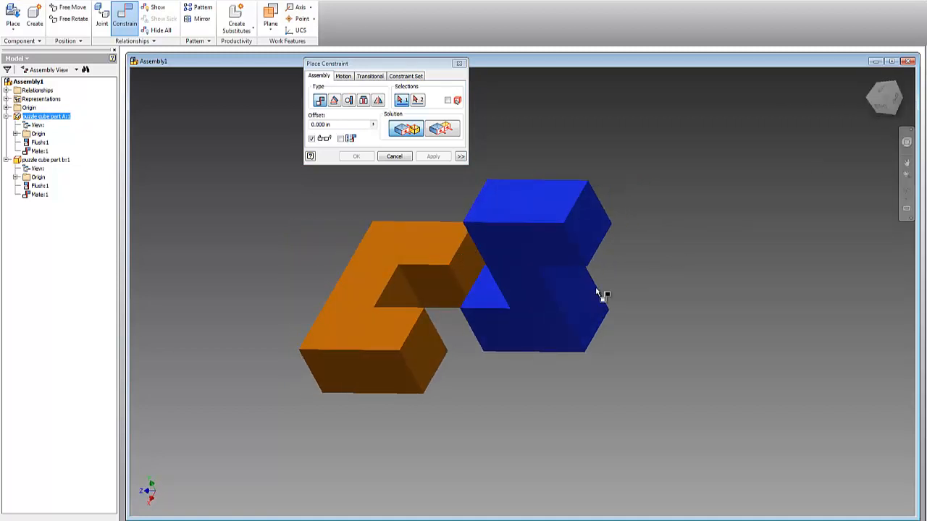
click(397, 294)
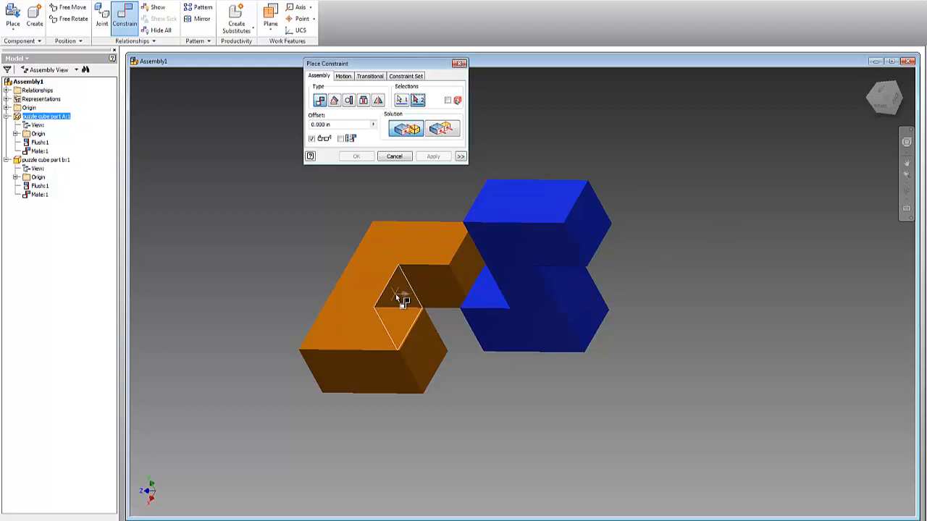
click(871, 101)
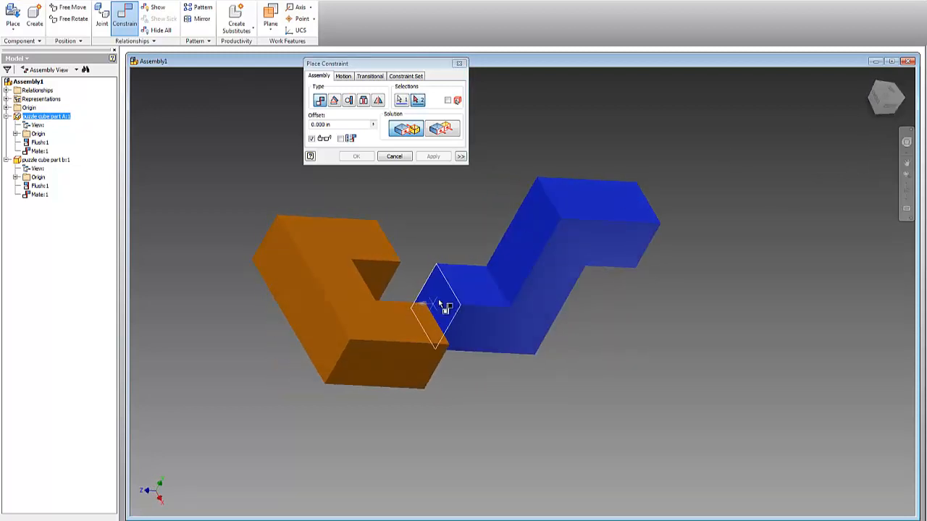
click(440, 296)
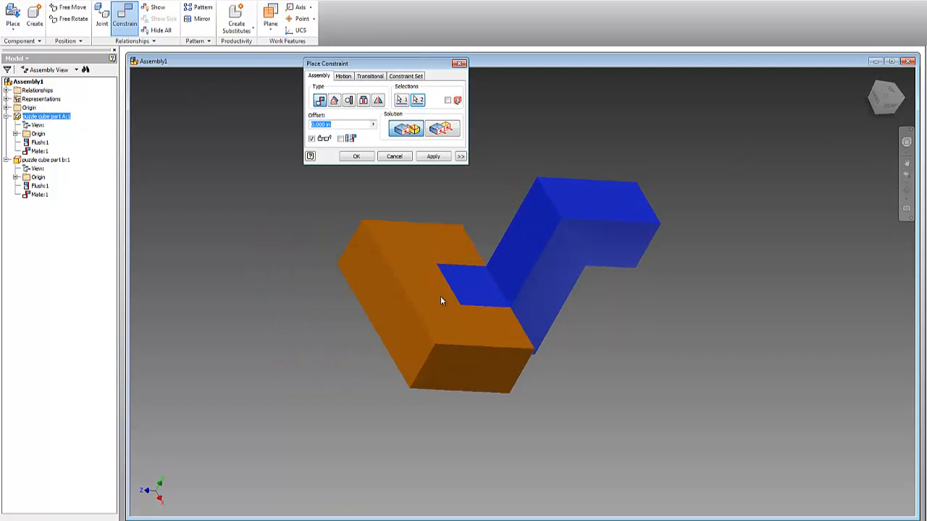
click(433, 156)
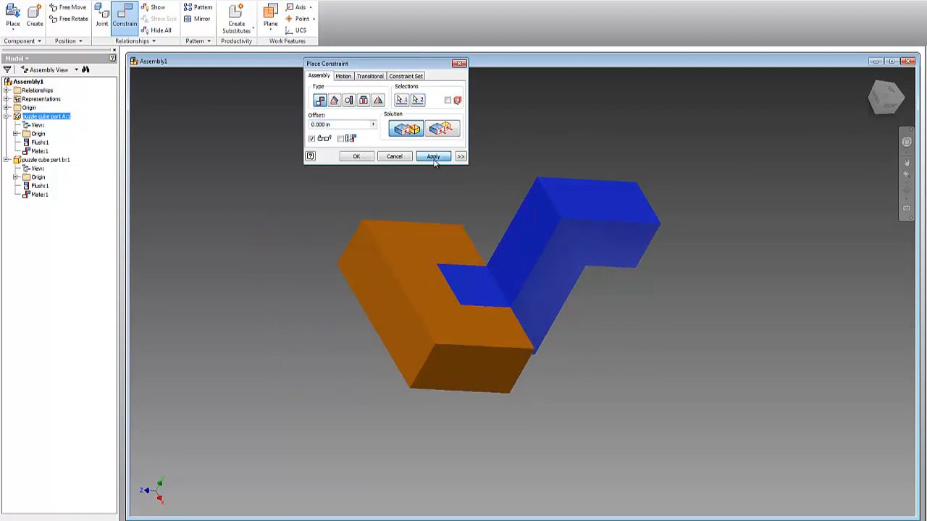
click(394, 157)
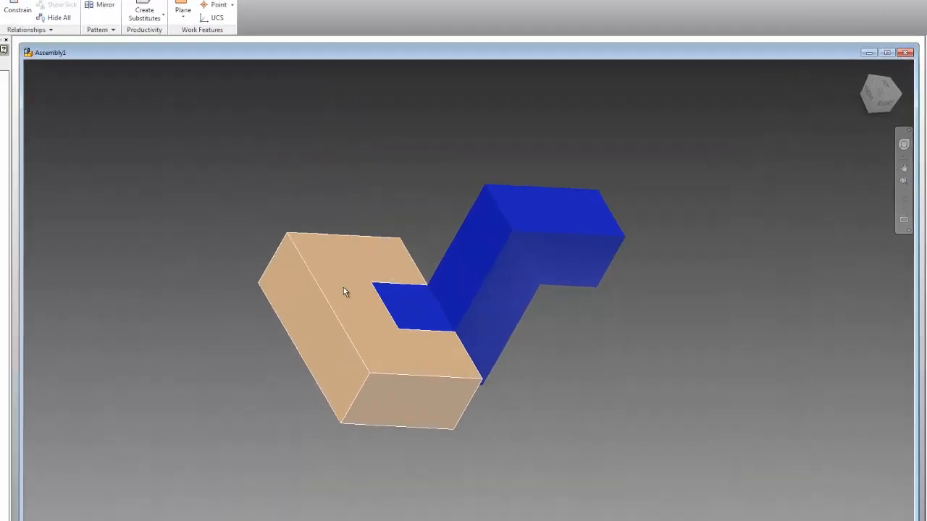
click(376, 276)
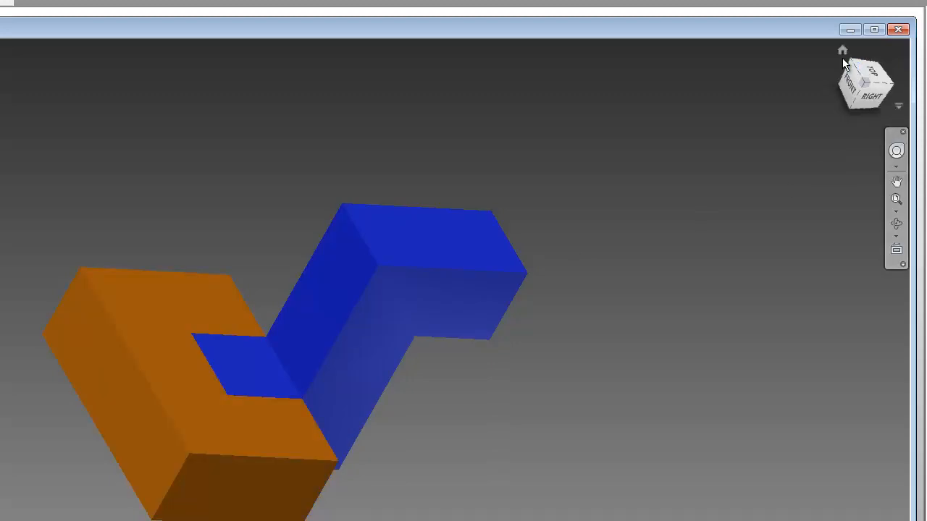
Step: Return to the home view and save the assembly as "puzzle cube assembly" together with its dependent part B file
click(843, 49)
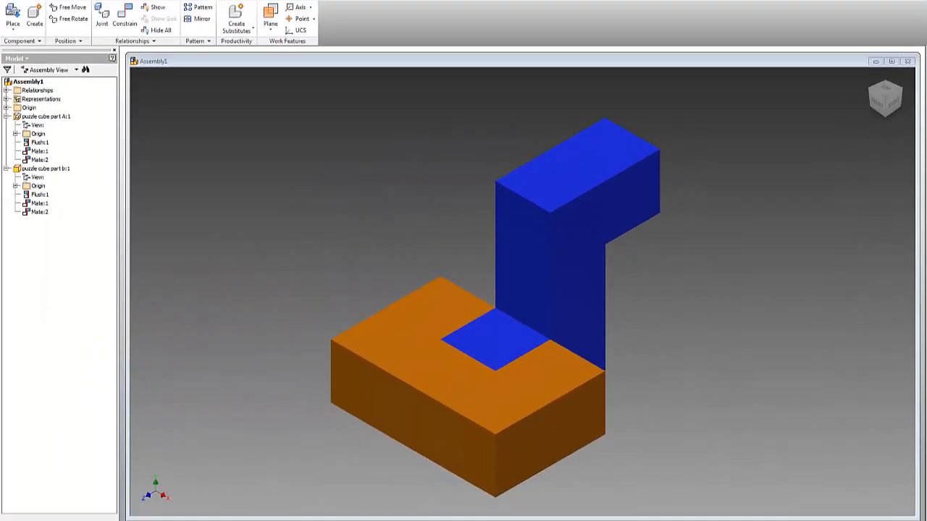
click(13, 1)
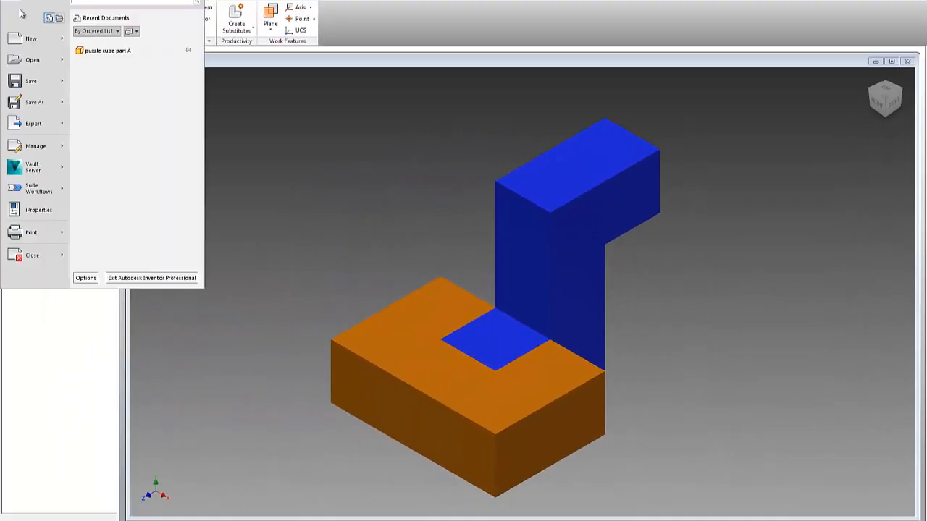
click(34, 107)
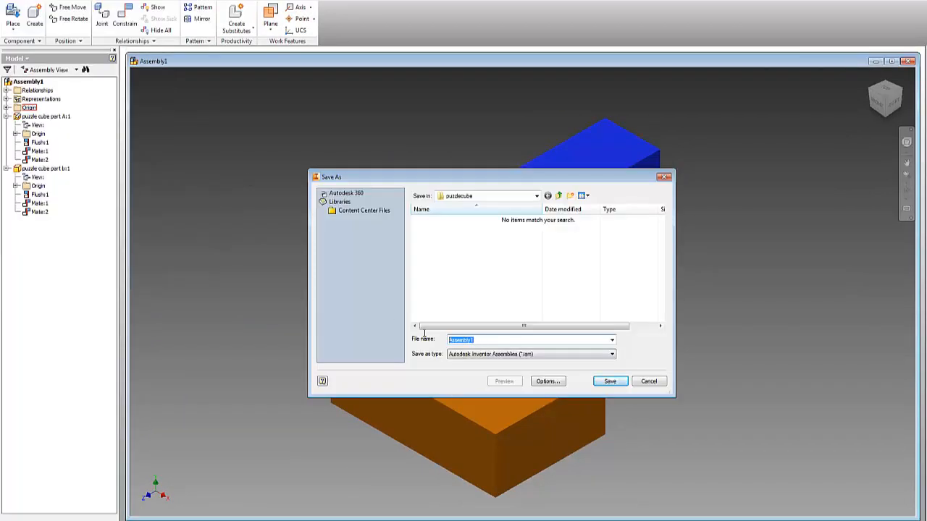
text(pu)
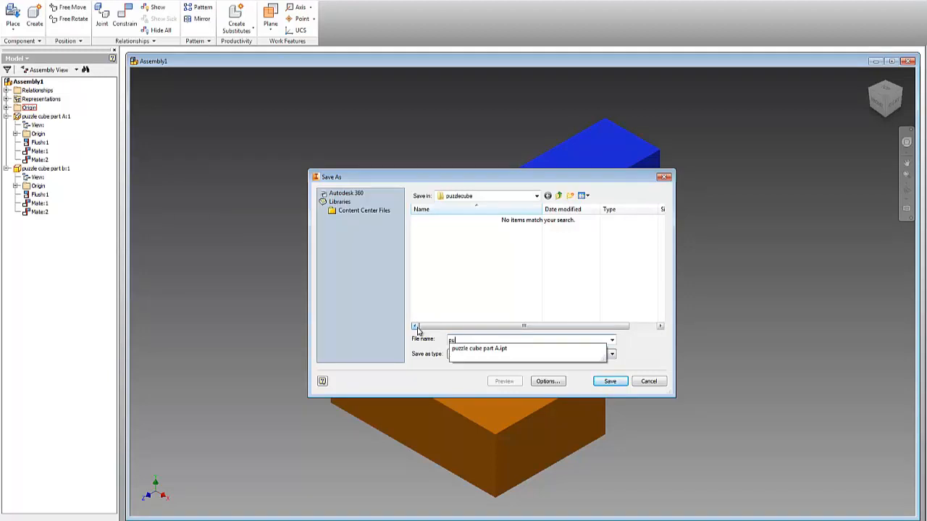
text(zzle cube assembly)
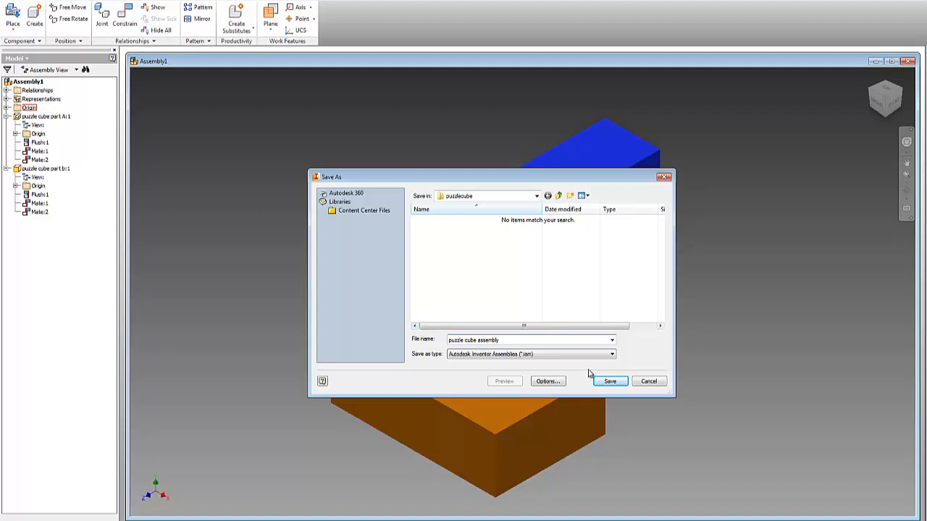
click(612, 383)
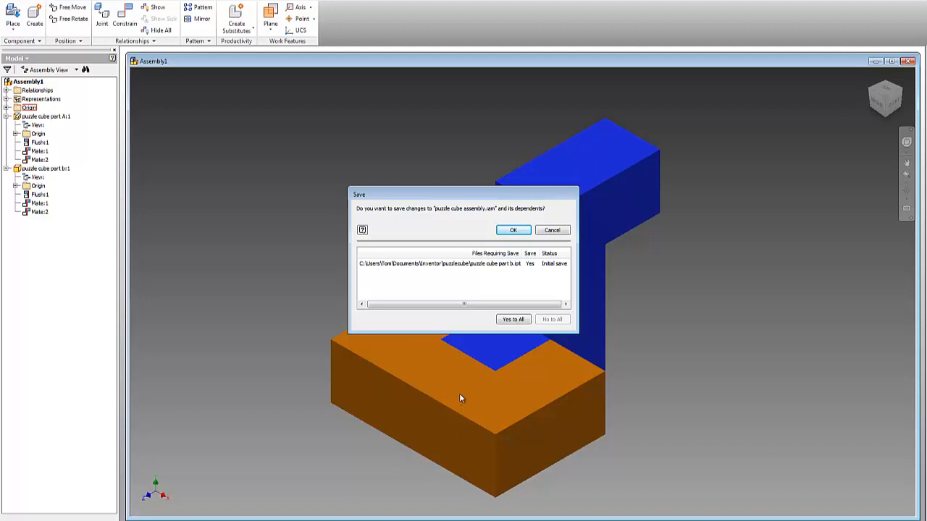
click(514, 231)
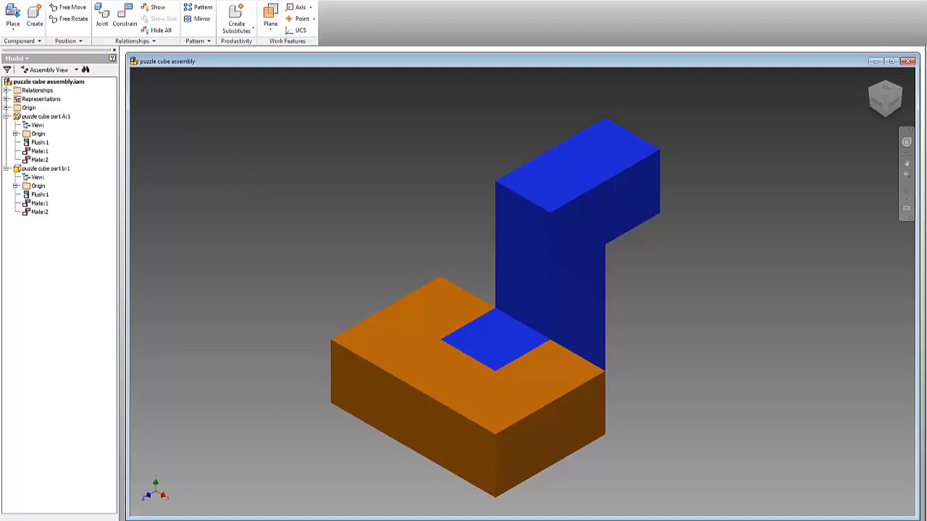
Step: Create a new presentation file
click(13, 2)
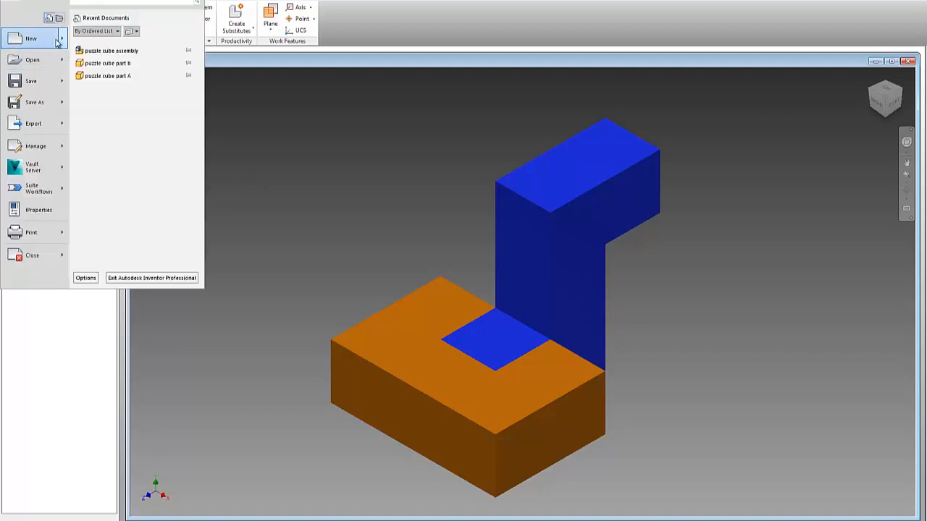
mouse_move(57, 42)
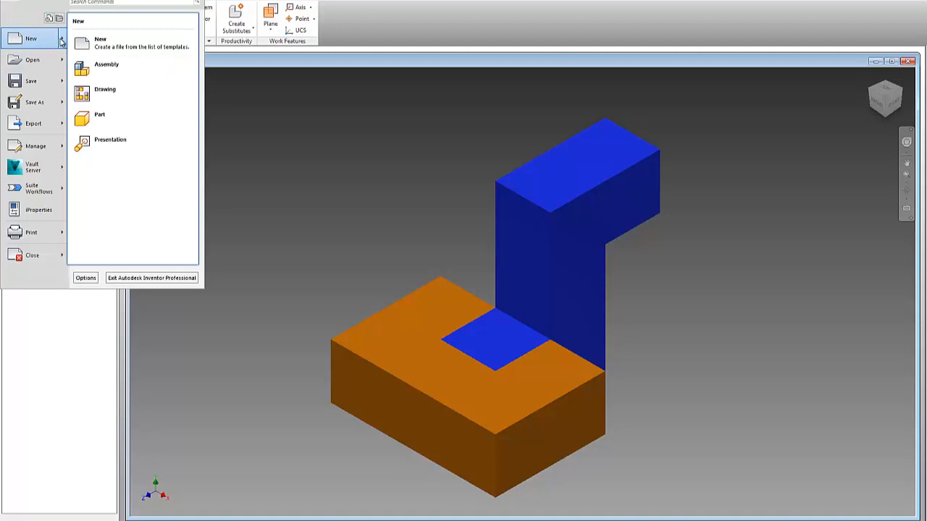
click(113, 147)
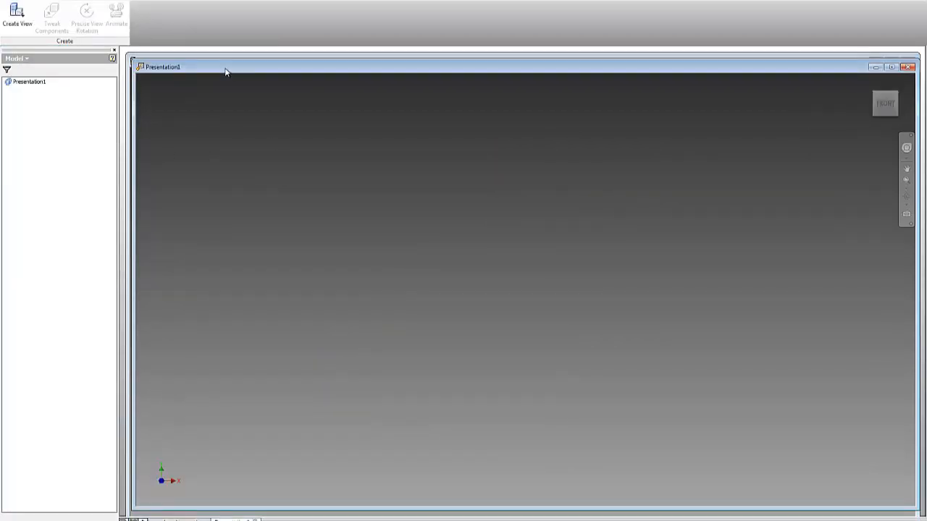
mouse_move(225, 68)
mouse_down()
mouse_move(219, 92)
mouse_move(226, 66)
mouse_up()
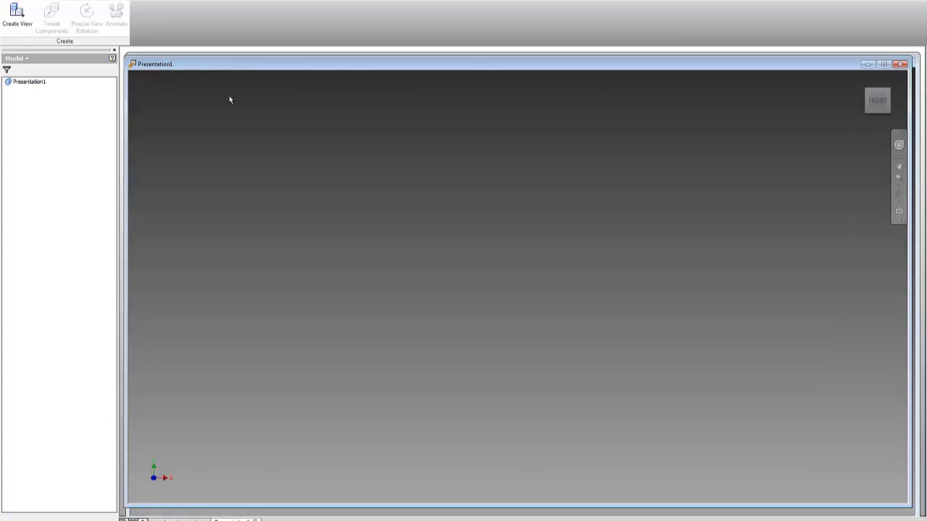
Step: Create a presentation view of puzzle cube assembly.iam using the Manual explosion method
click(19, 22)
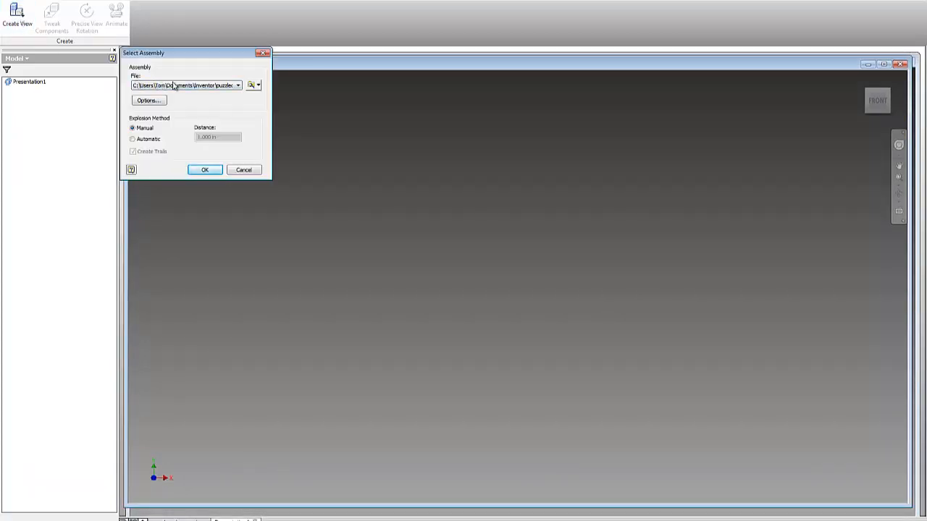
click(237, 85)
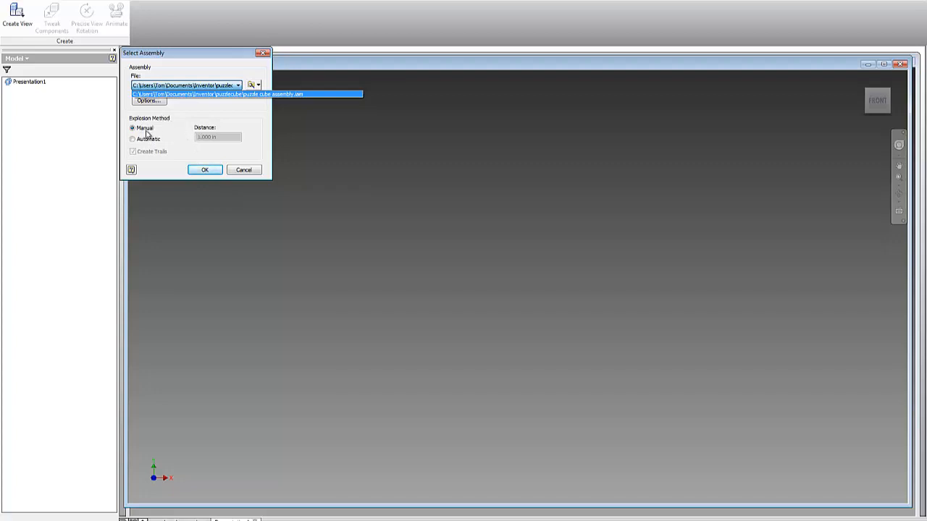
click(205, 172)
click(209, 173)
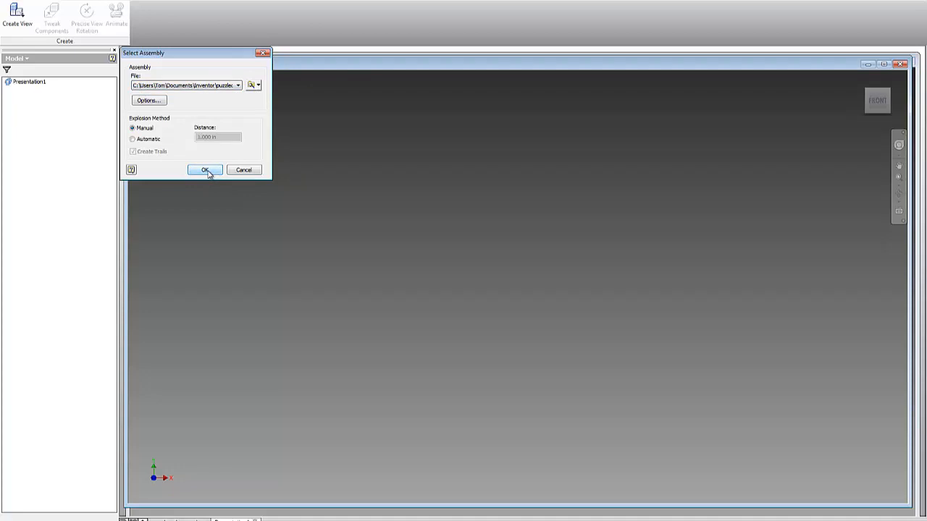
click(208, 173)
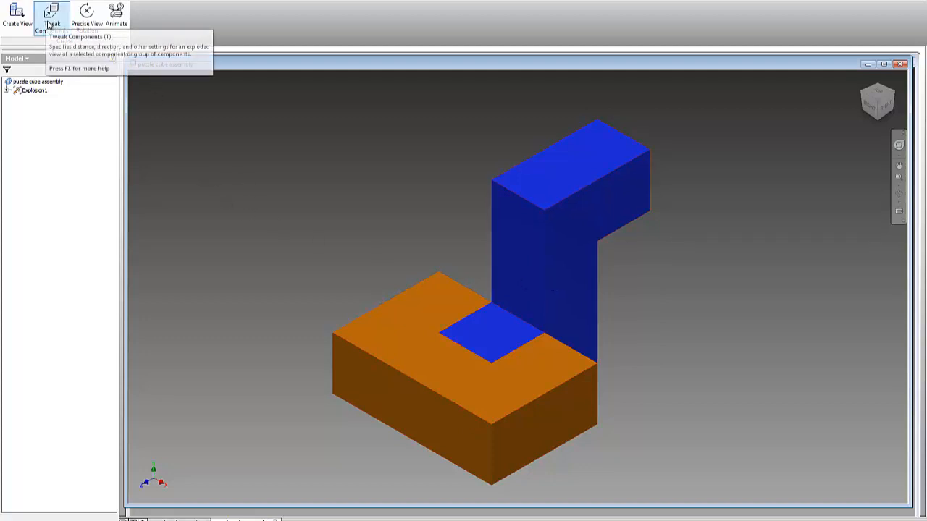
Step: Tweak the orange part 2 units along Z, taking the direction from its front corner and keeping trails displayed
click(49, 26)
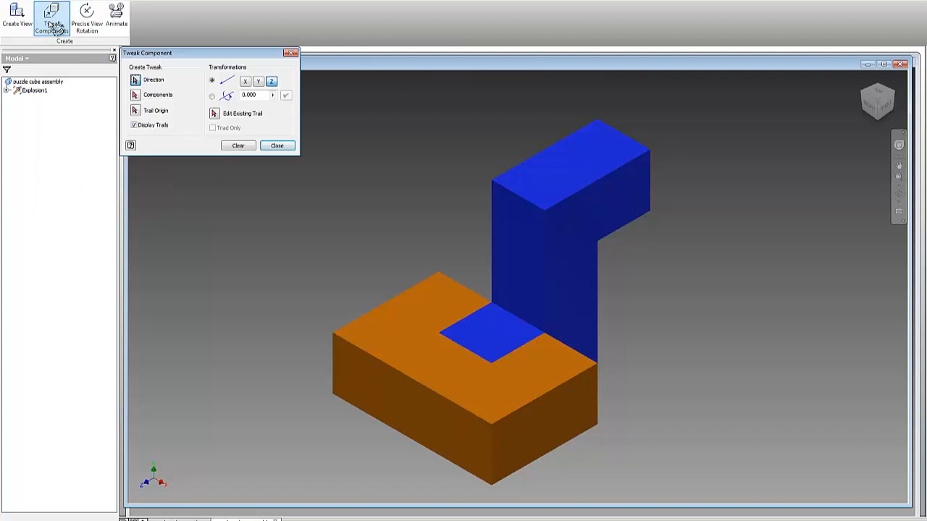
drag(183, 60, 212, 65)
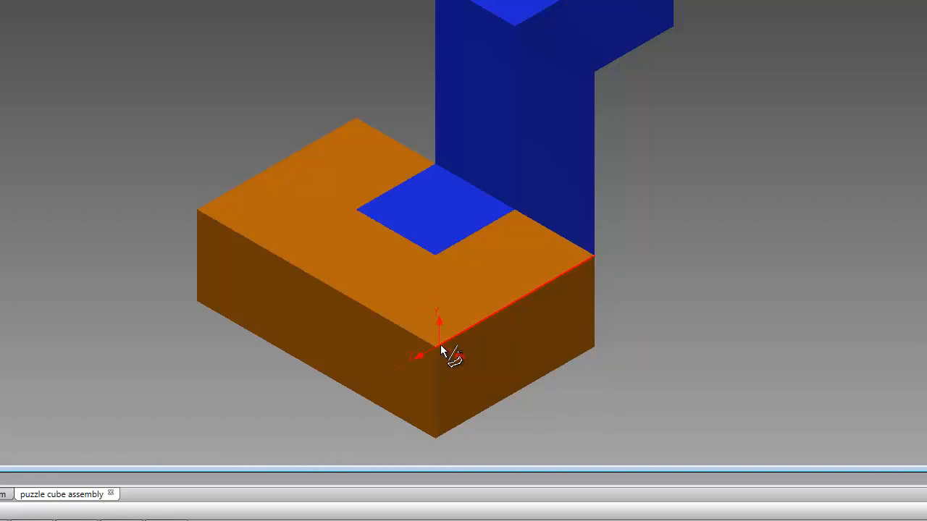
mouse_move(441, 347)
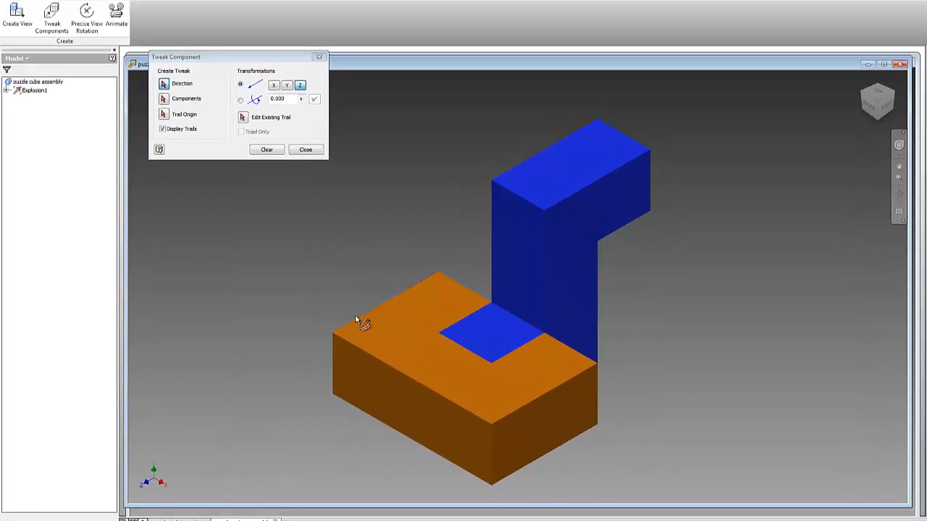
click(500, 420)
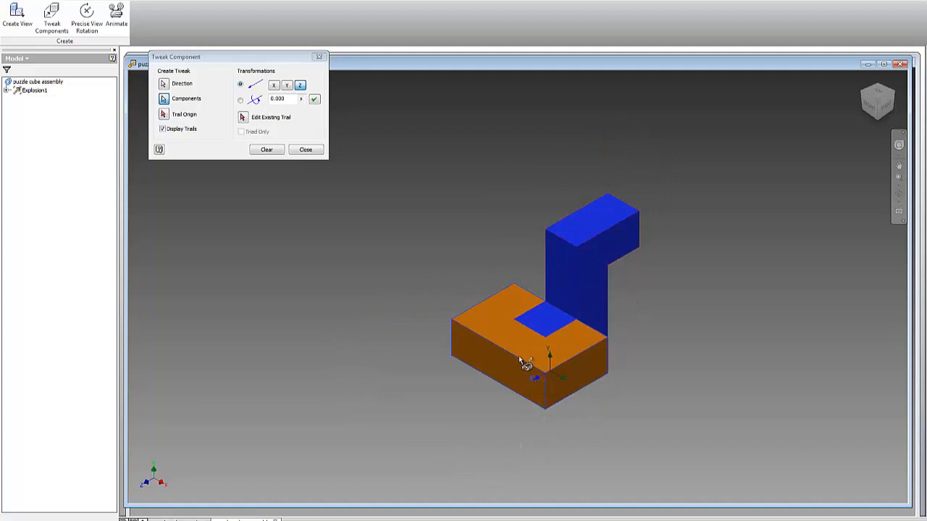
click(283, 98)
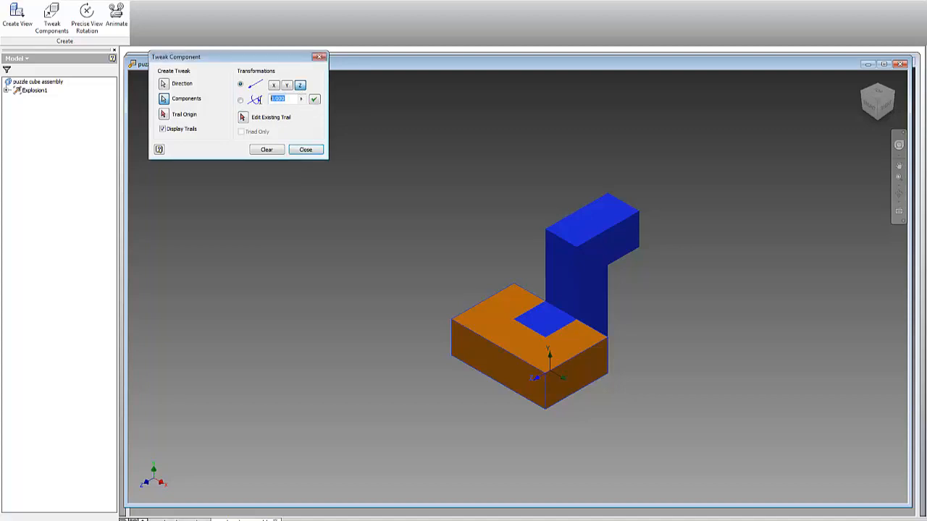
text(2)
click(314, 100)
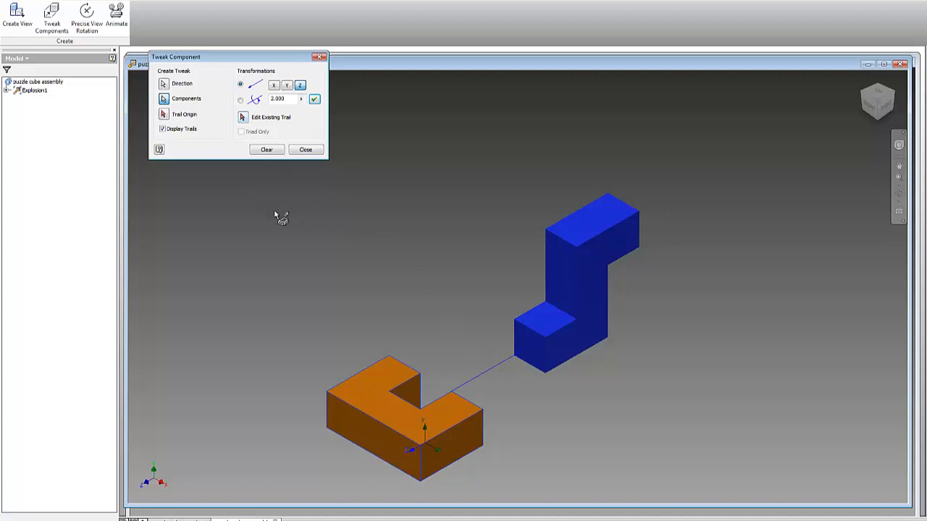
Step: Add a second tweak that raises the orange part 3 units along Y, and finish tweaking
click(287, 90)
drag(290, 99, 248, 101)
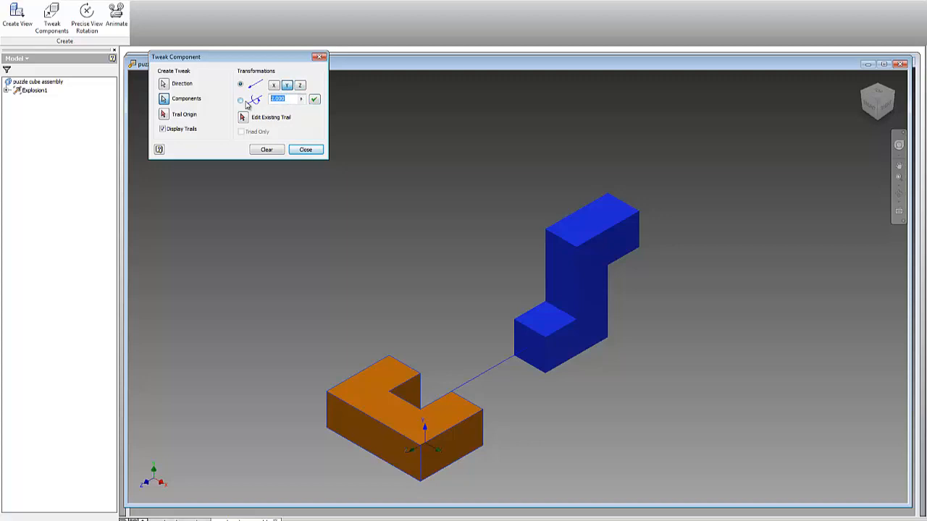
text(3)
click(314, 99)
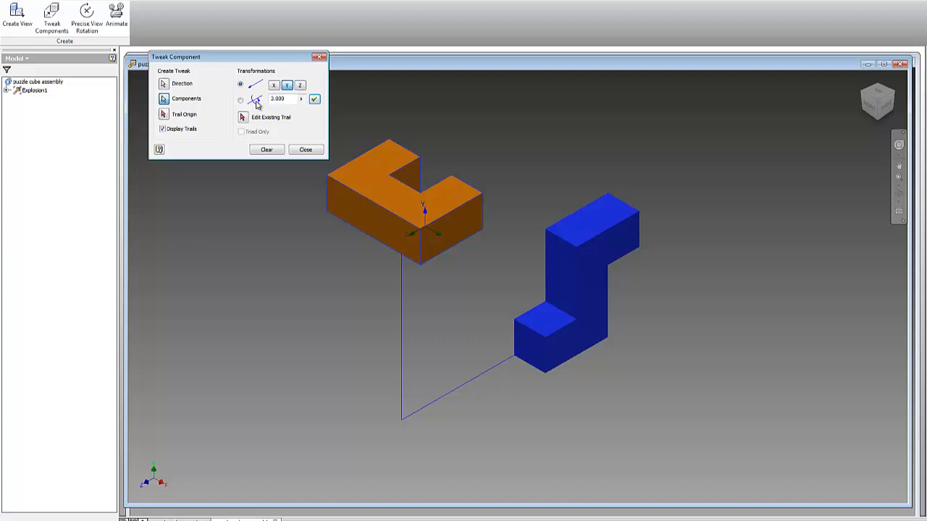
click(306, 149)
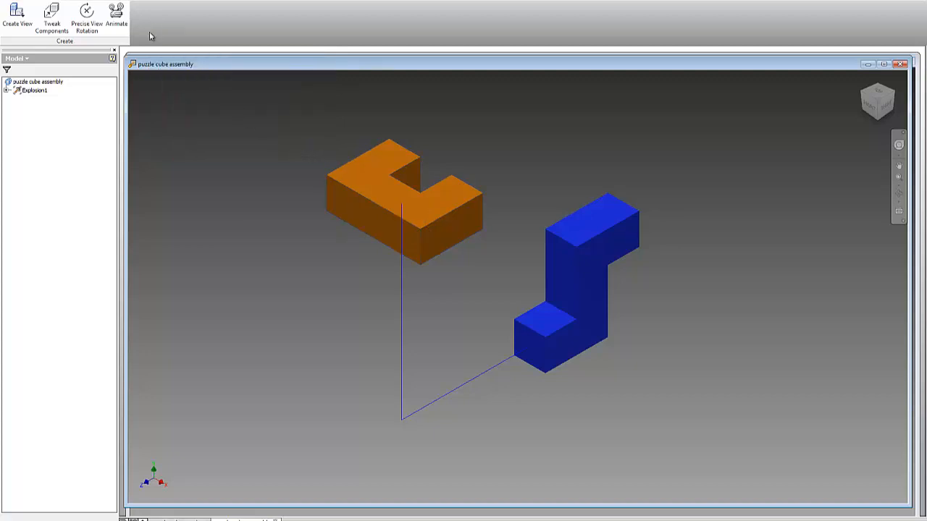
Step: Preview the exploded-view animation by playing it forward, reversing it tweak by tweak, and resetting it
click(118, 21)
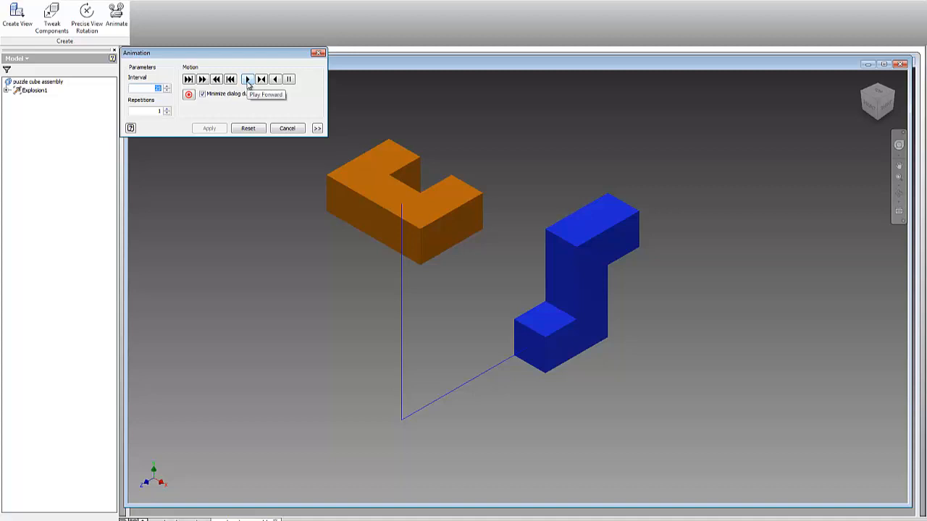
click(248, 80)
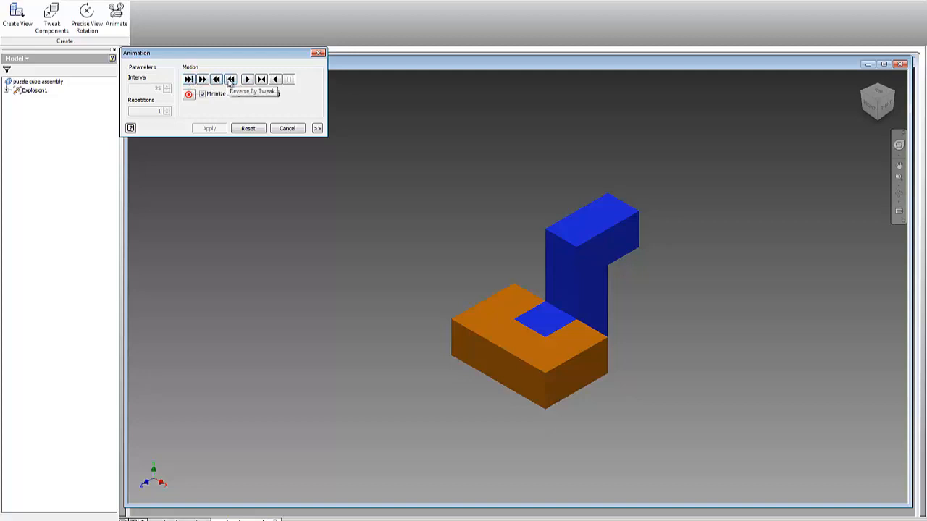
click(230, 79)
click(231, 79)
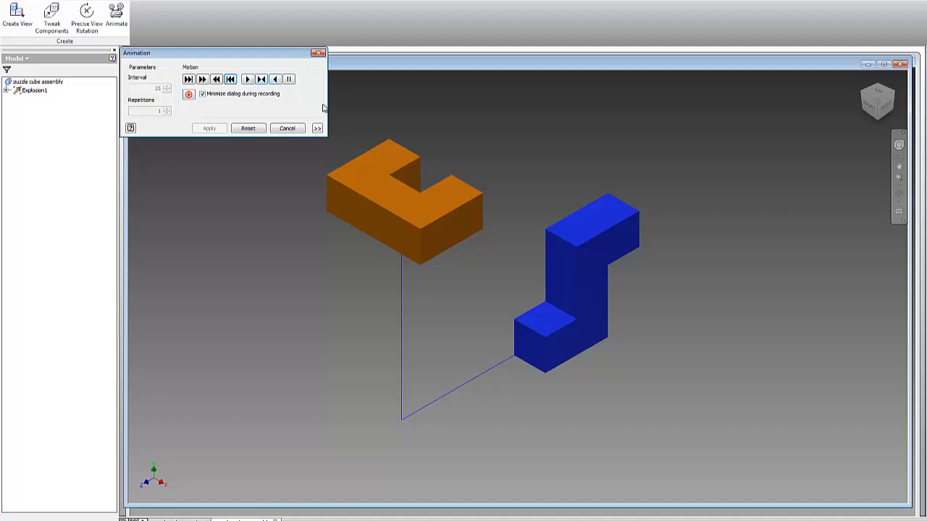
click(251, 130)
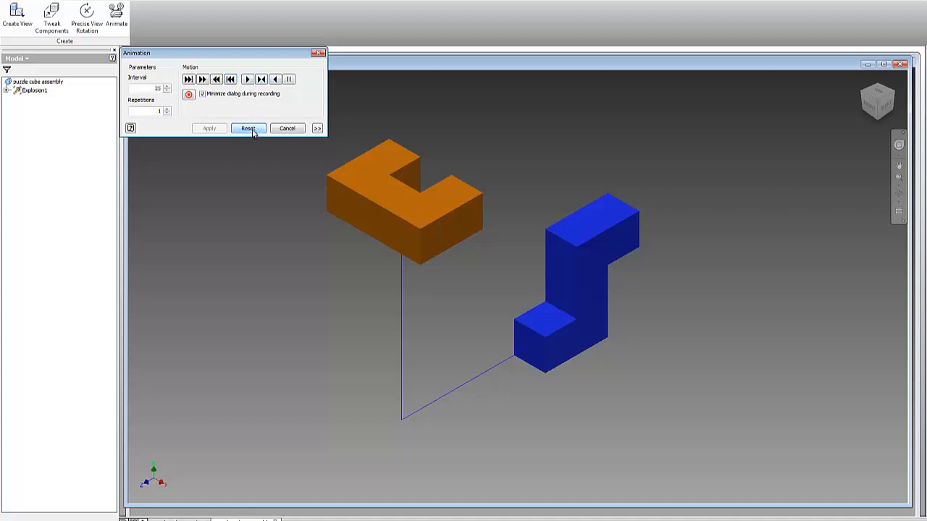
Step: Set the animation interval to 10, play the animation forward to check its speed, and reset it
double_click(157, 88)
text(10)
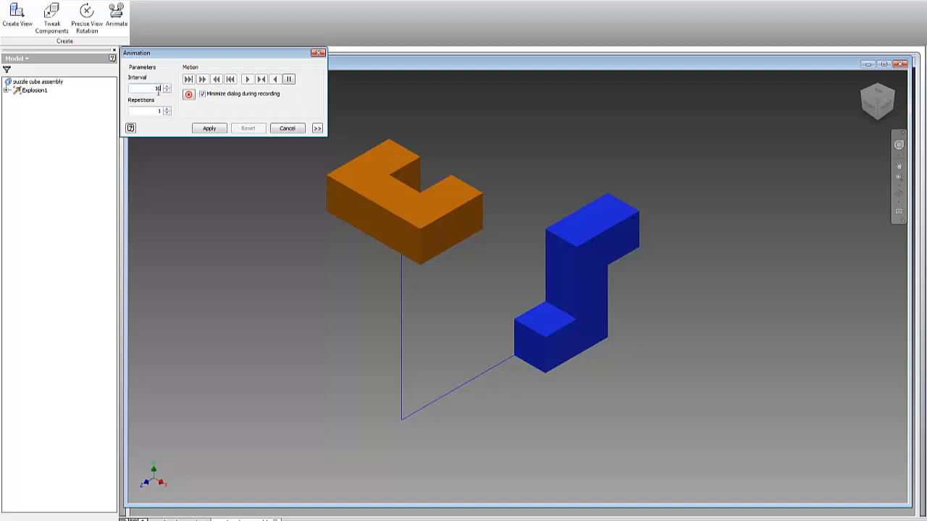
click(209, 129)
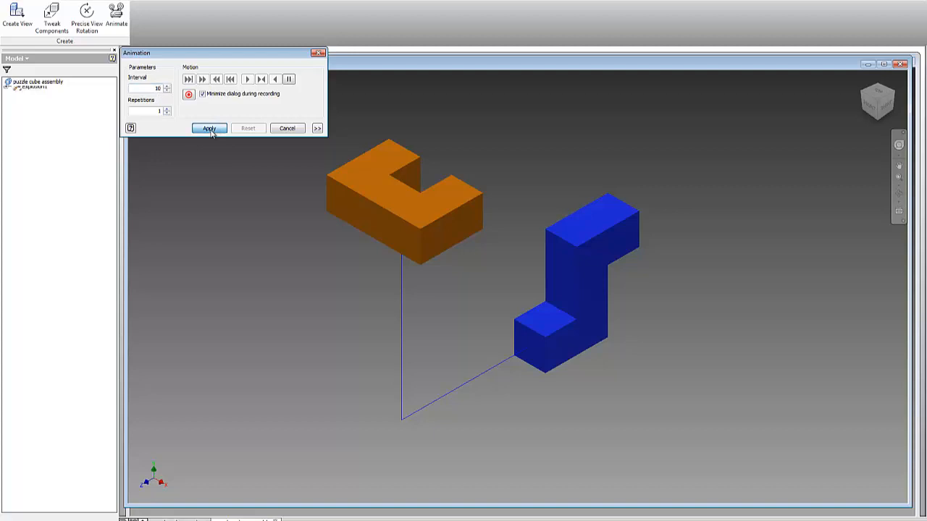
click(247, 80)
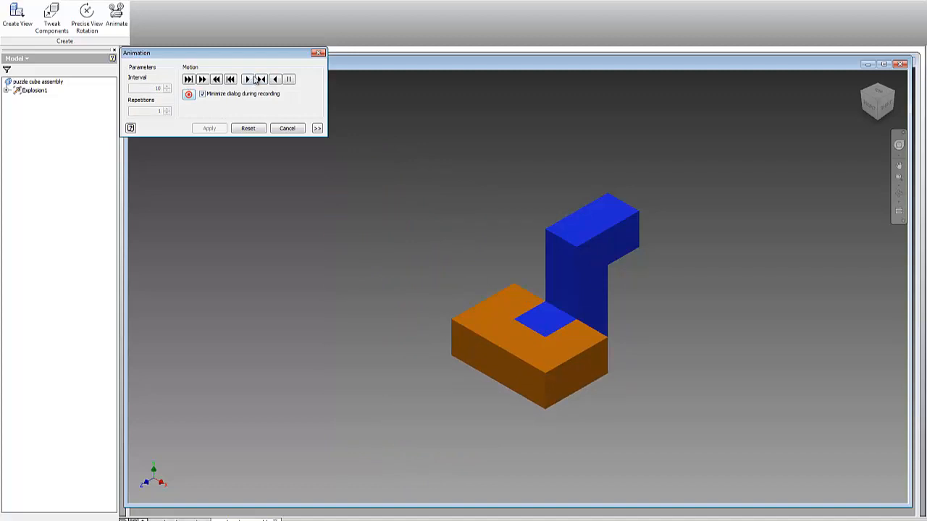
click(248, 129)
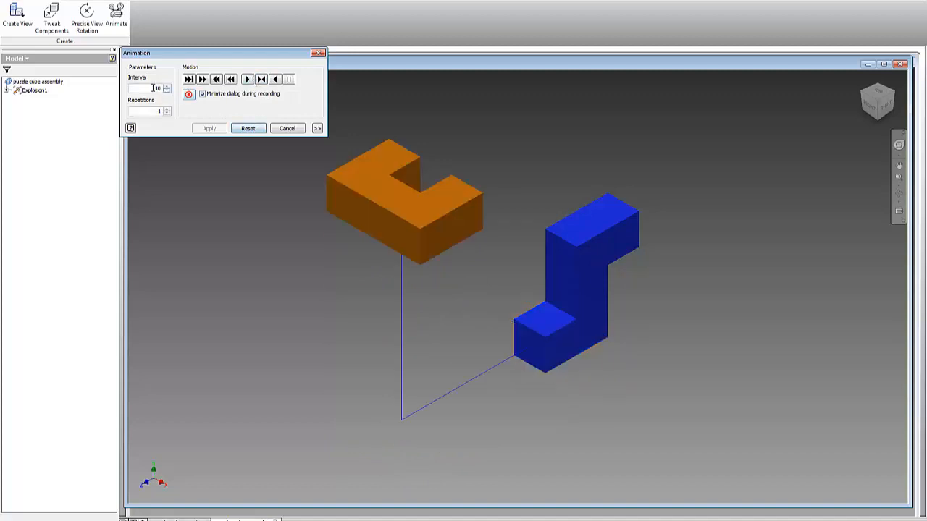
Step: Set the animation interval to 5, play the animation forward to compare its speed, and reset it
drag(143, 88, 168, 89)
text(1)
key(BackSpace)
text(5)
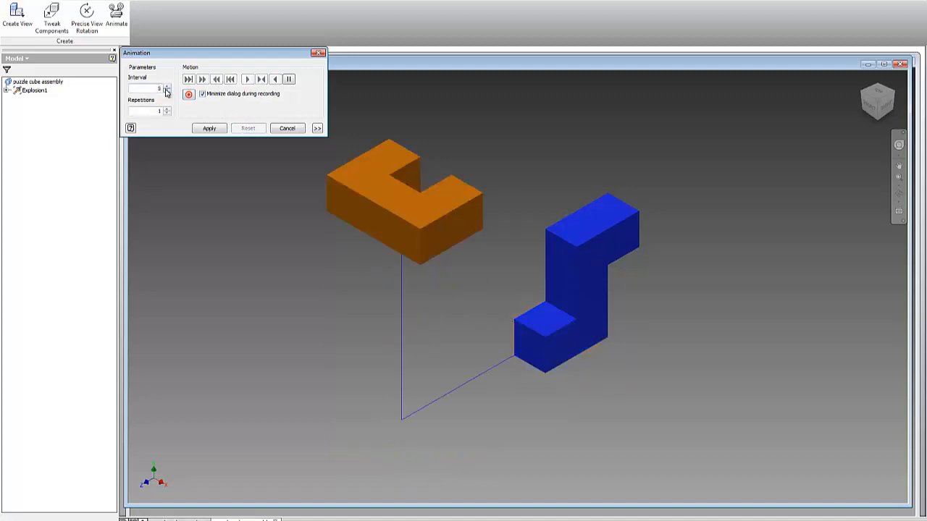
click(212, 131)
click(247, 81)
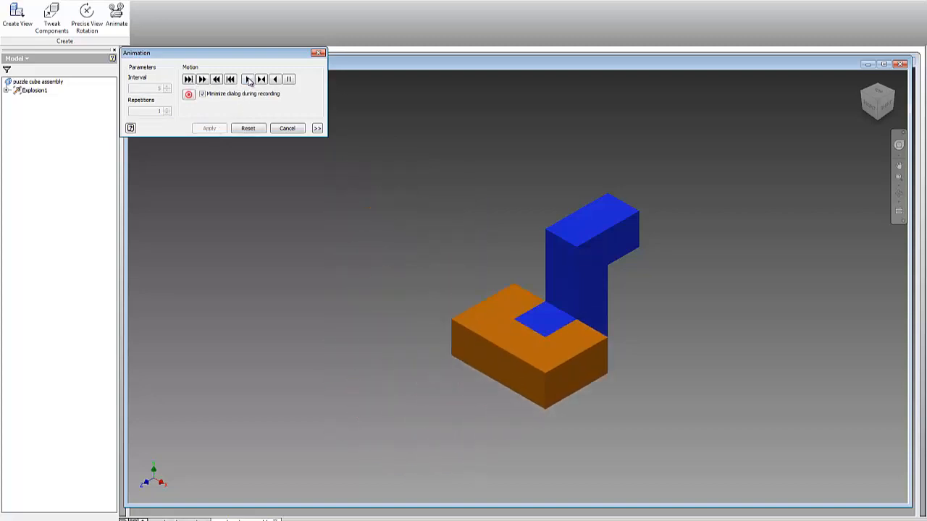
click(247, 129)
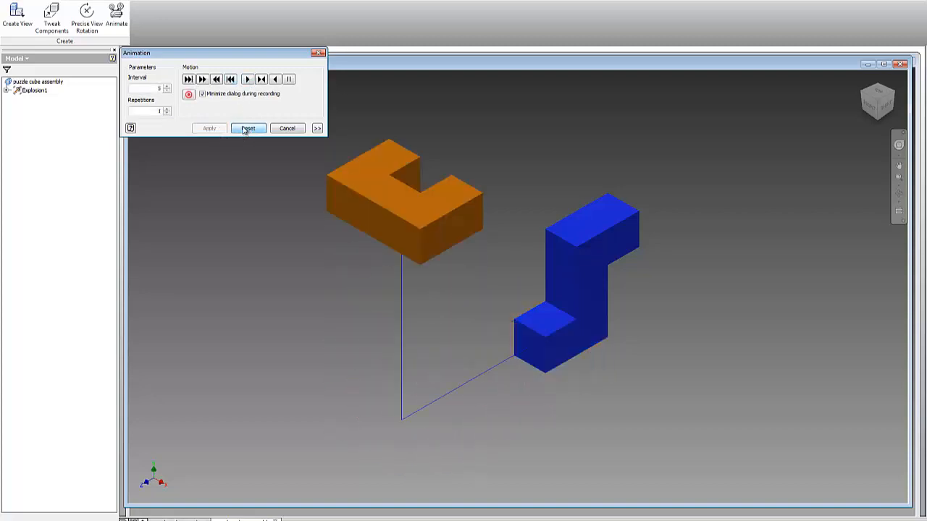
Step: Set the animation interval to 25 and apply it
double_click(161, 88)
text(25)
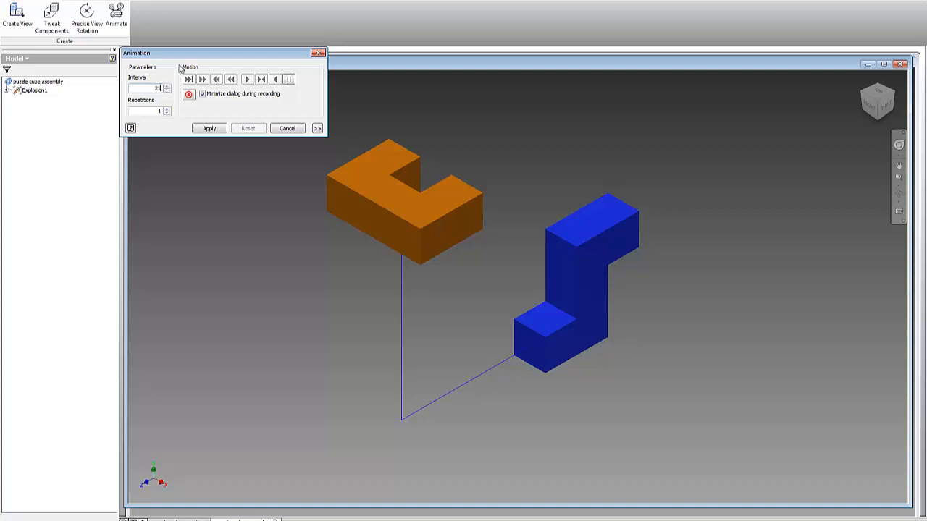
click(208, 129)
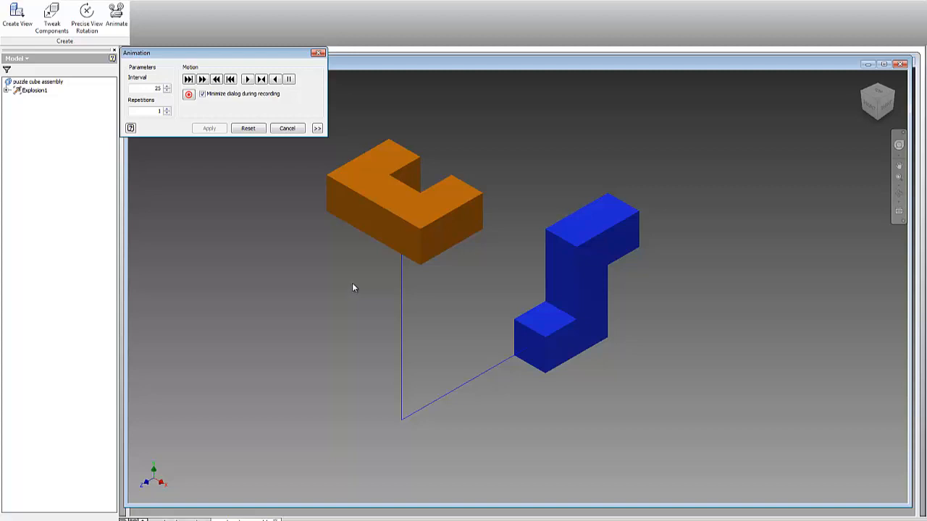
Step: Review the animation sequence of the tweaks, then play the animation forward once more and reset it
click(317, 128)
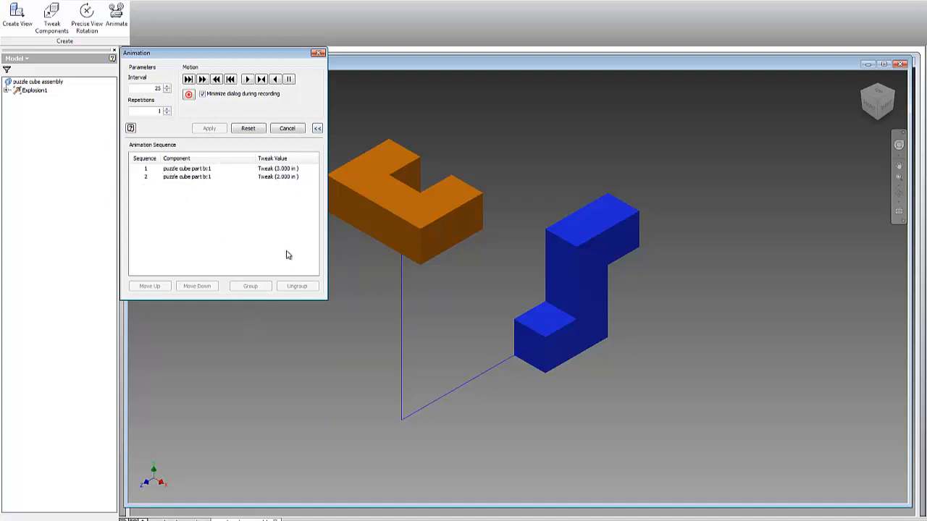
click(317, 128)
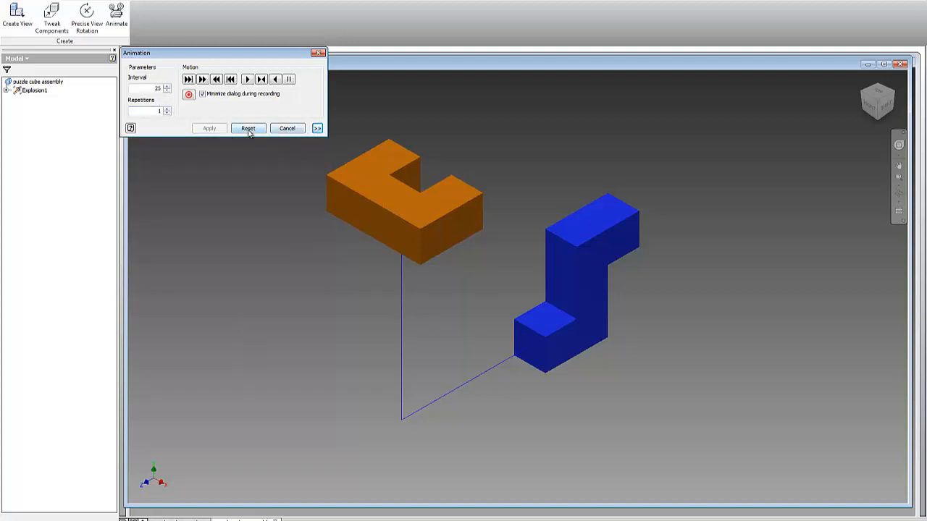
click(247, 80)
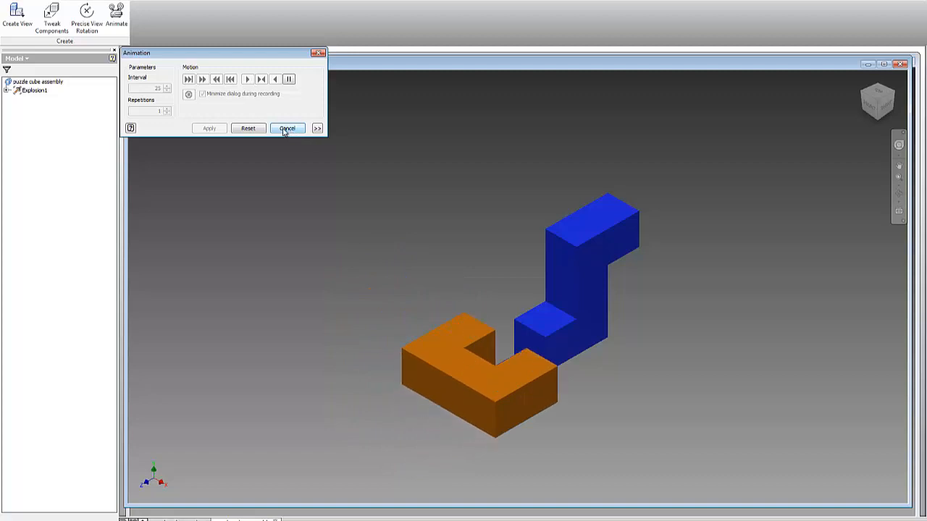
click(247, 129)
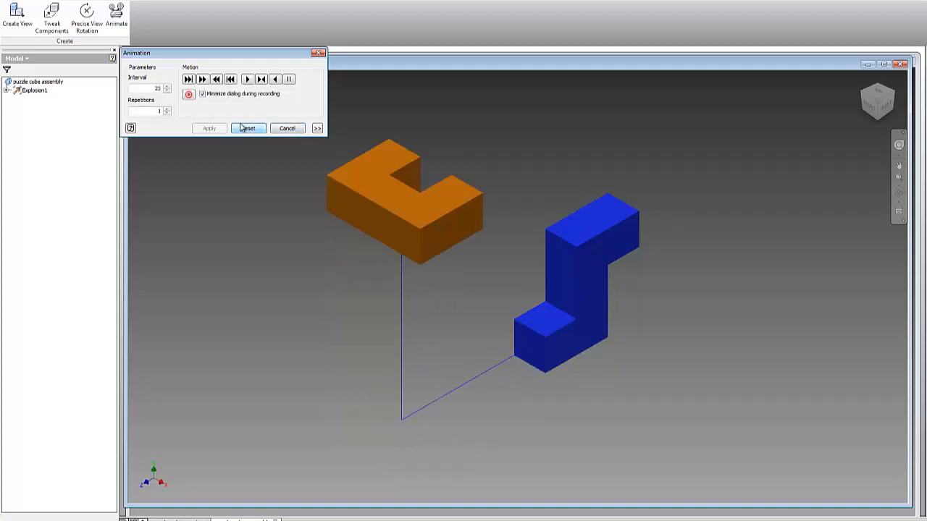
Step: Save the presentation as puzzle cube assembly motion in the puzzlecube folder and accept the default save choices for its dependent files
click(10, 1)
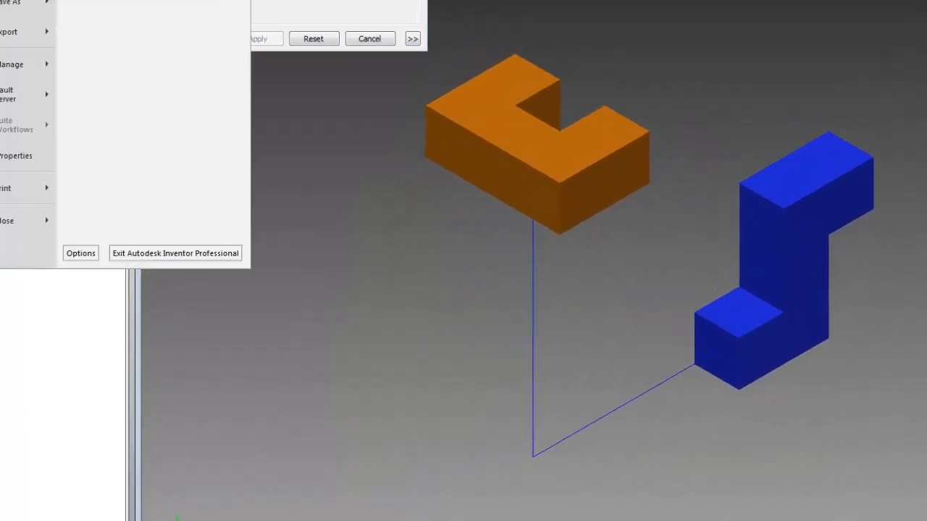
click(11, 2)
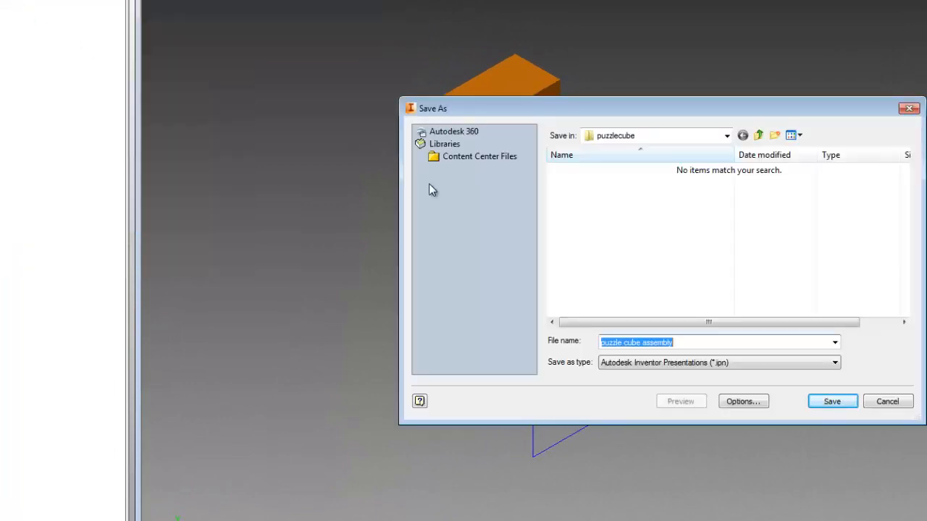
click(679, 344)
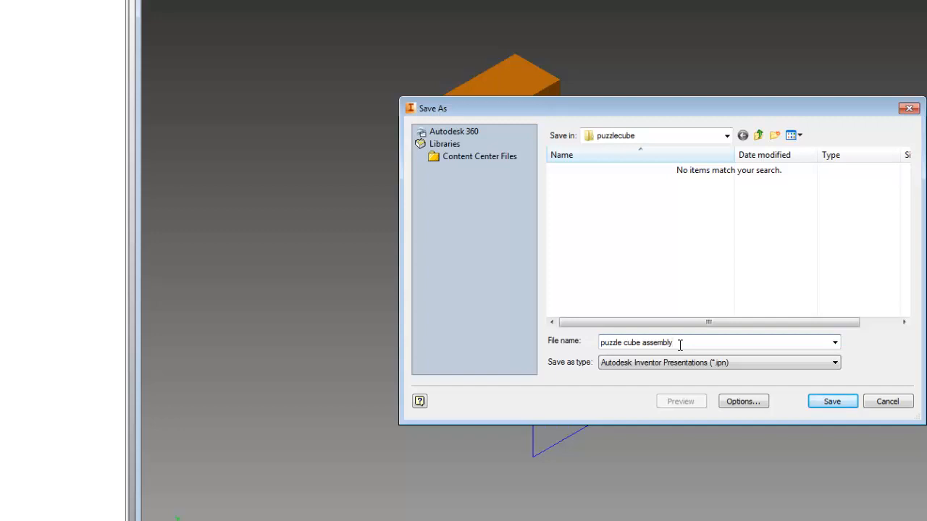
text(motion)
click(833, 404)
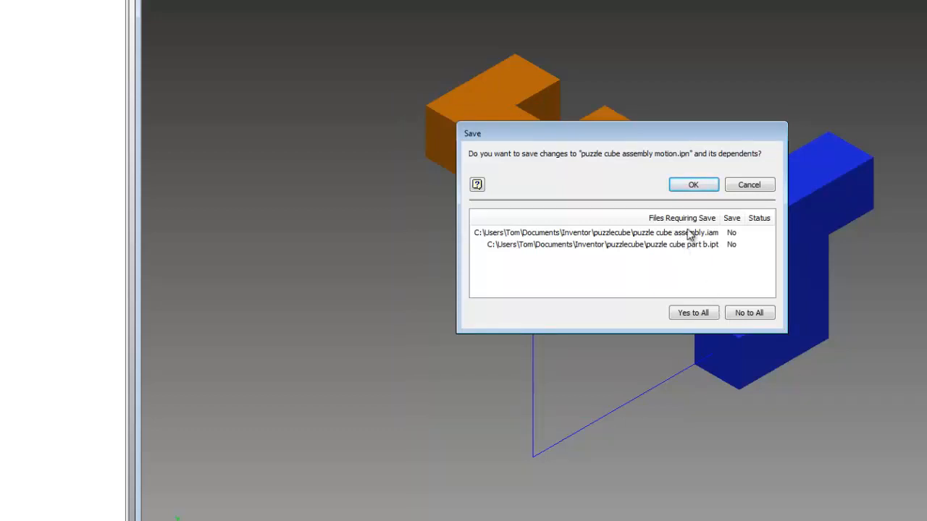
click(694, 185)
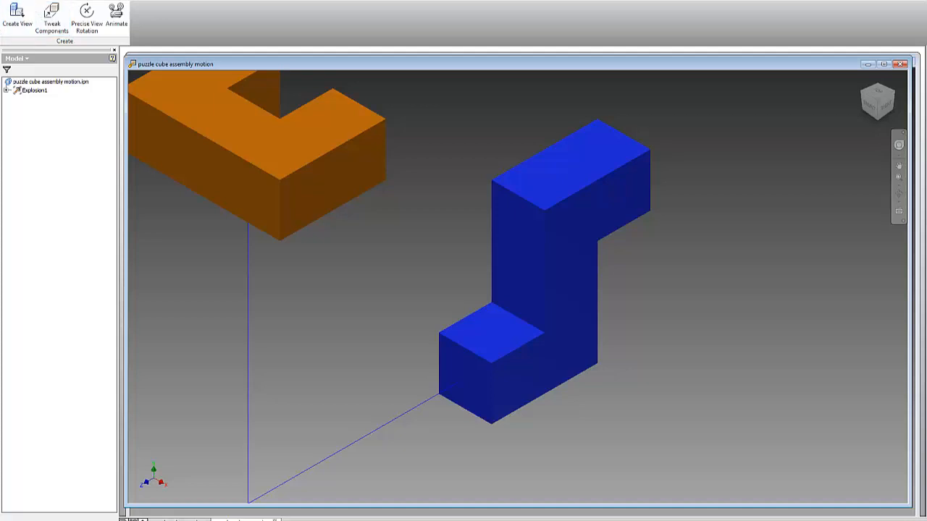
Step: Create a new drawing file
click(23, 14)
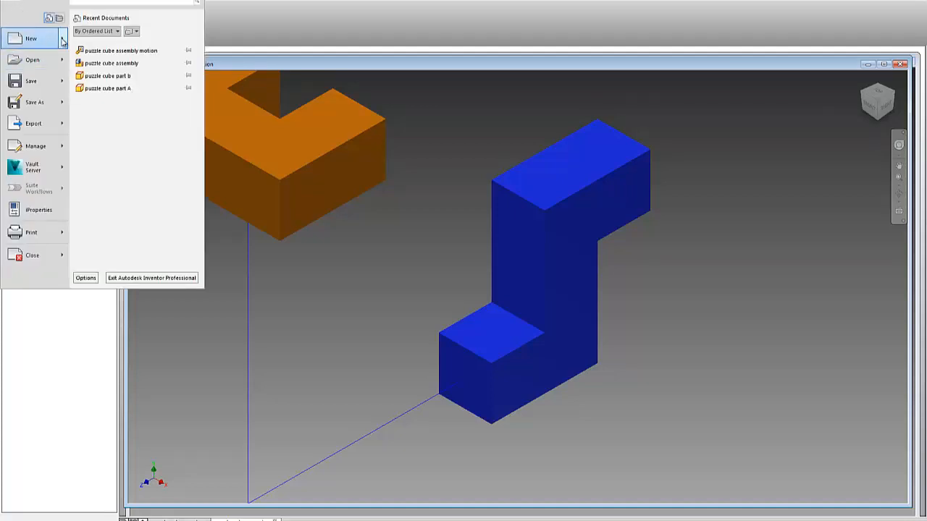
mouse_move(63, 41)
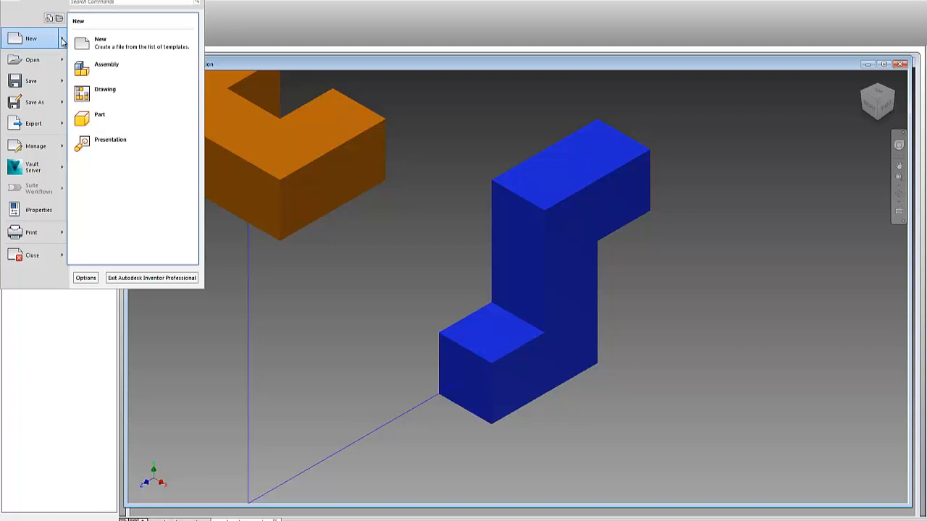
click(122, 102)
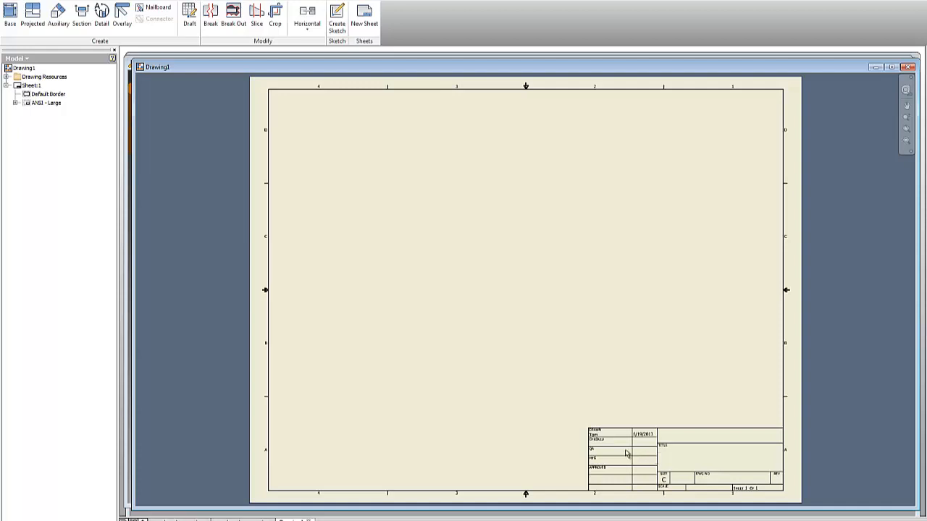
Step: Change the size of the drawing sheet to B, keeping the landscape orientation
right_click(28, 88)
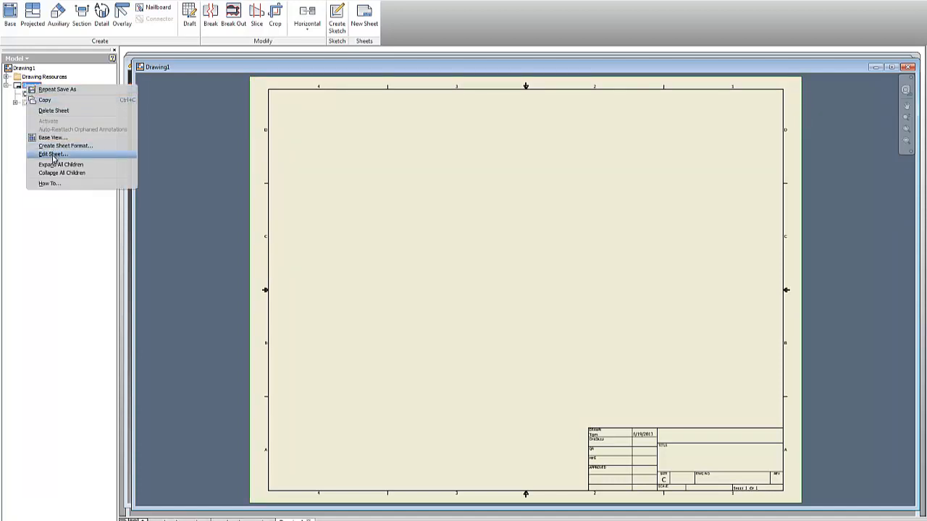
click(52, 155)
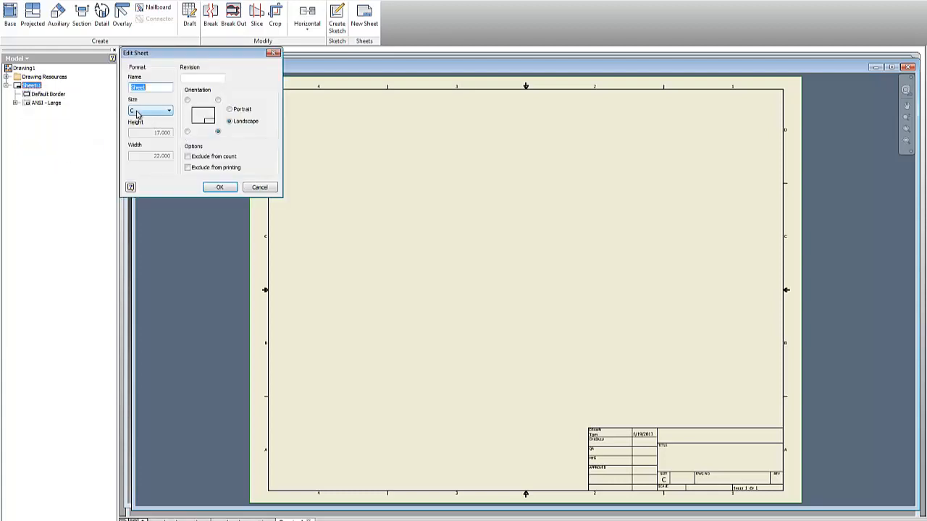
click(134, 112)
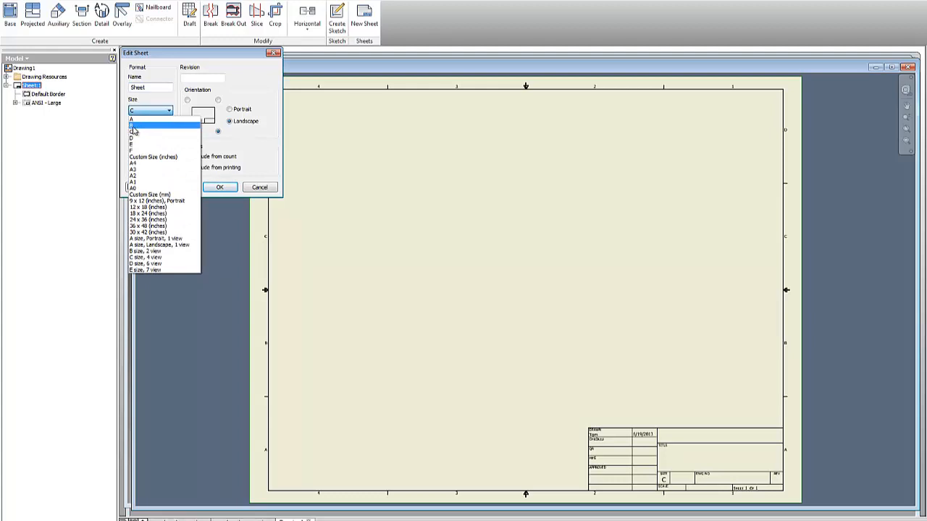
click(134, 128)
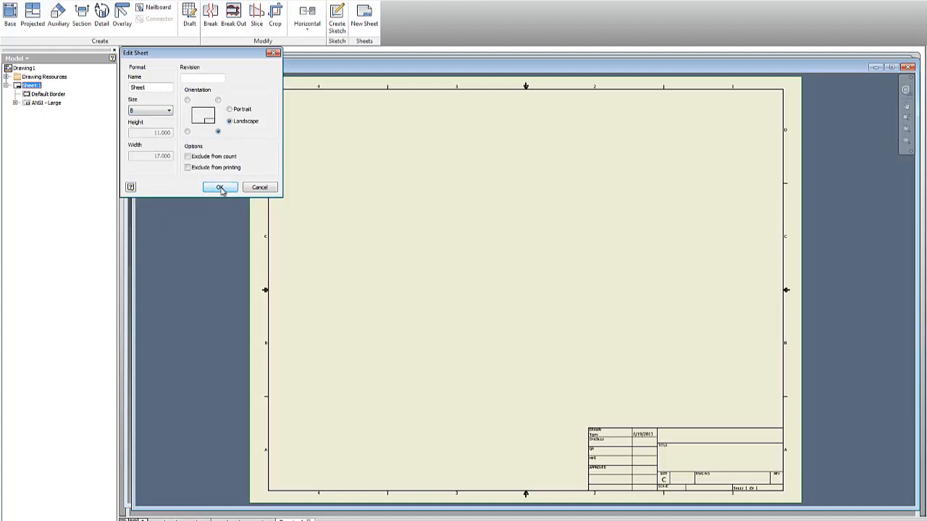
click(221, 187)
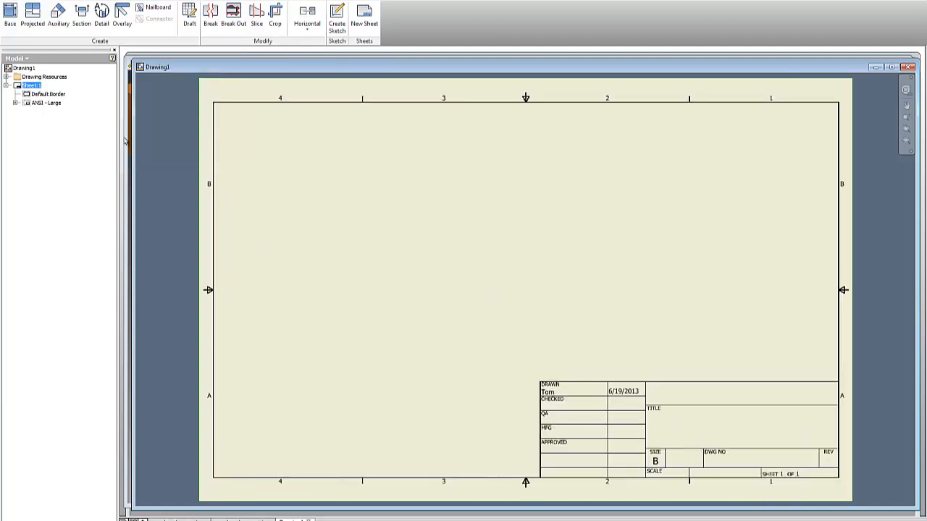
Step: Delete the ANSI - Large title block from the sheet
right_click(48, 107)
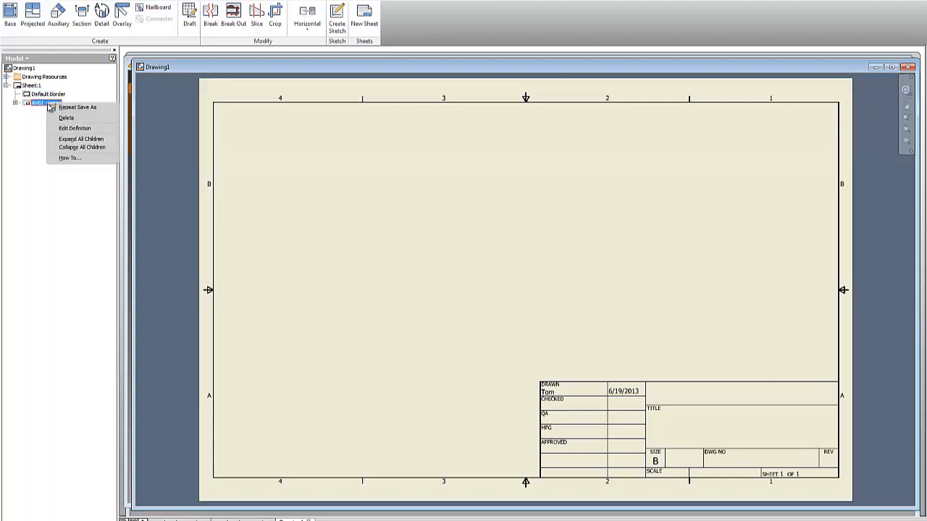
click(62, 122)
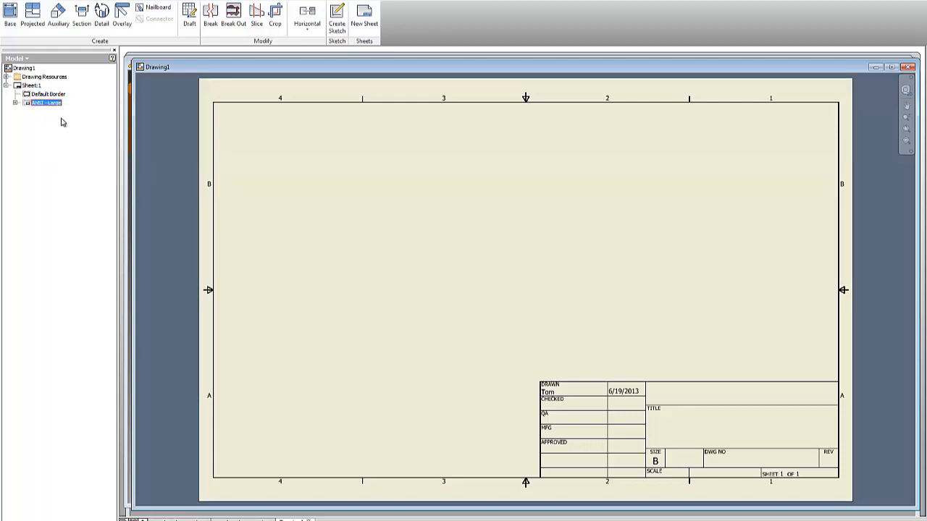
right_click(31, 87)
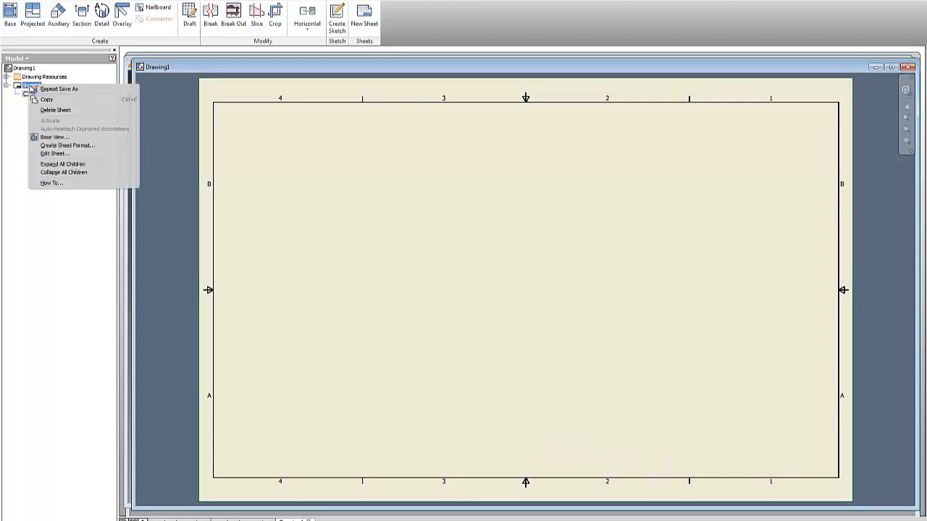
click(14, 114)
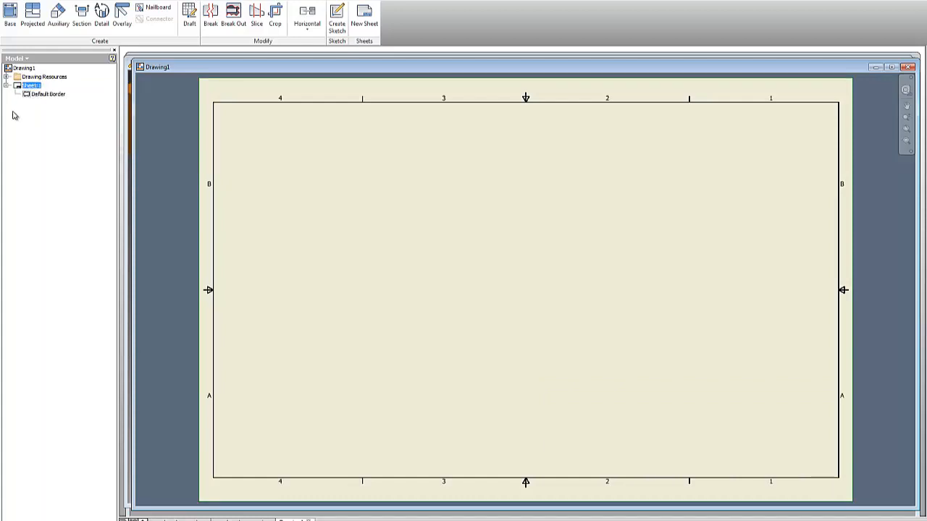
Step: Insert the ANSI A title block from the drawing resources into the sheet
click(7, 77)
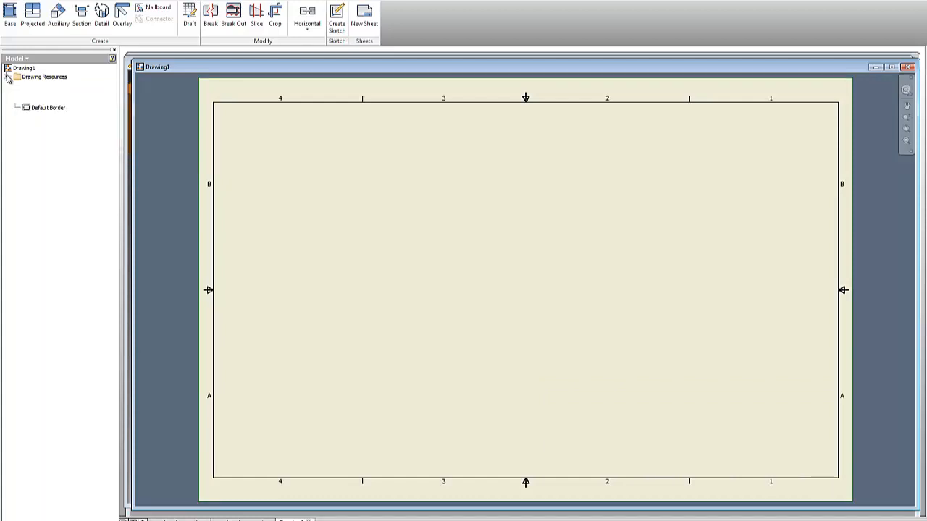
click(15, 103)
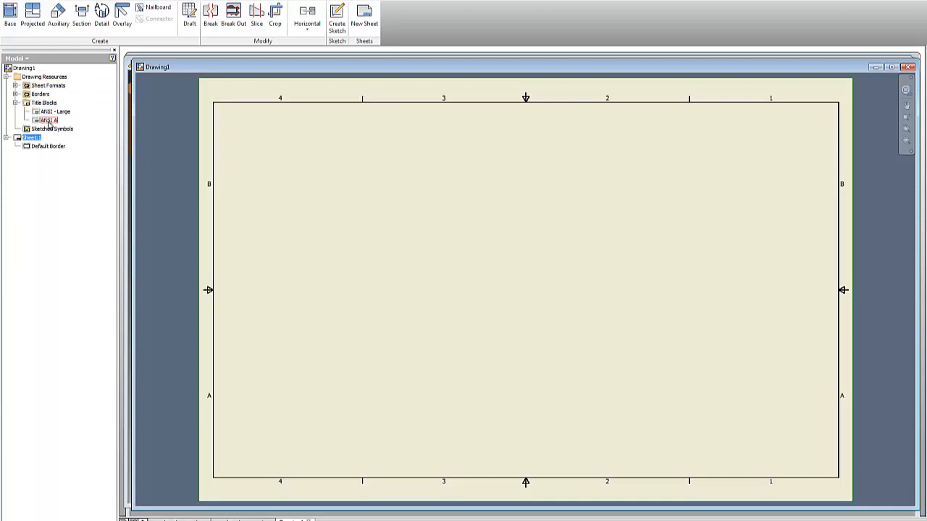
right_click(50, 122)
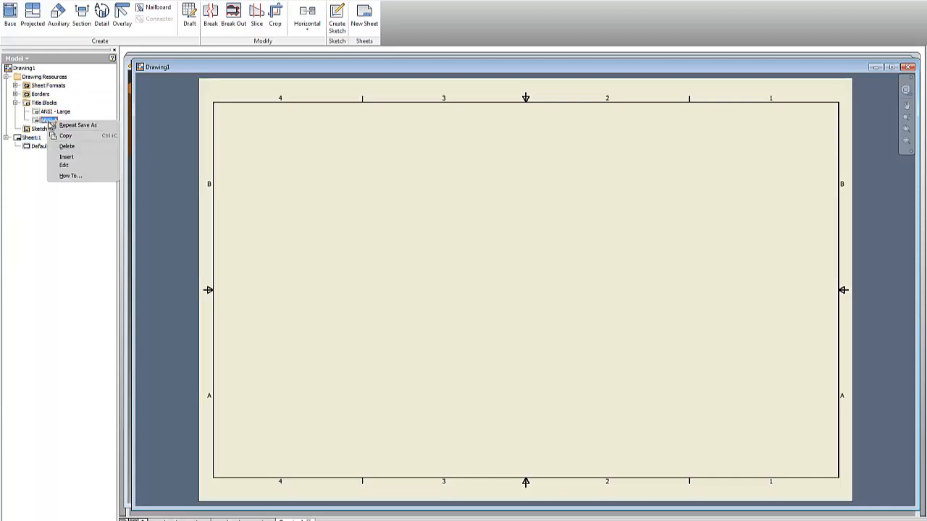
click(67, 158)
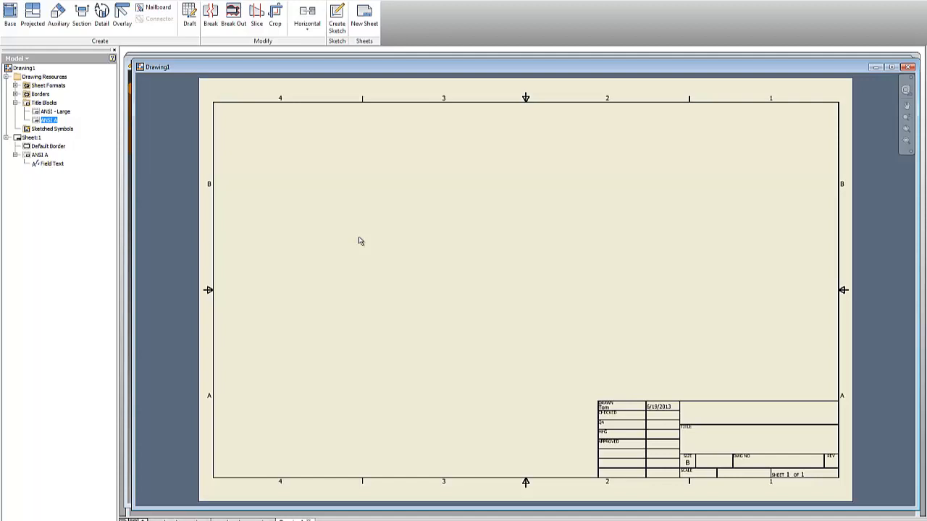
Step: Place a base view of the puzzle cube assembly motion presentation in the sheet's lower-left area, with Iso Top Right orientation at 1:1 scale
click(10, 22)
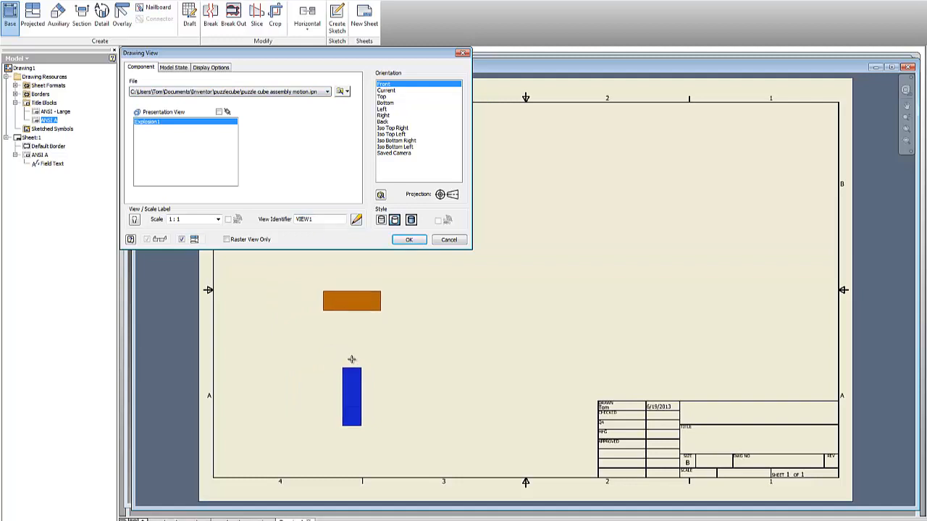
click(393, 128)
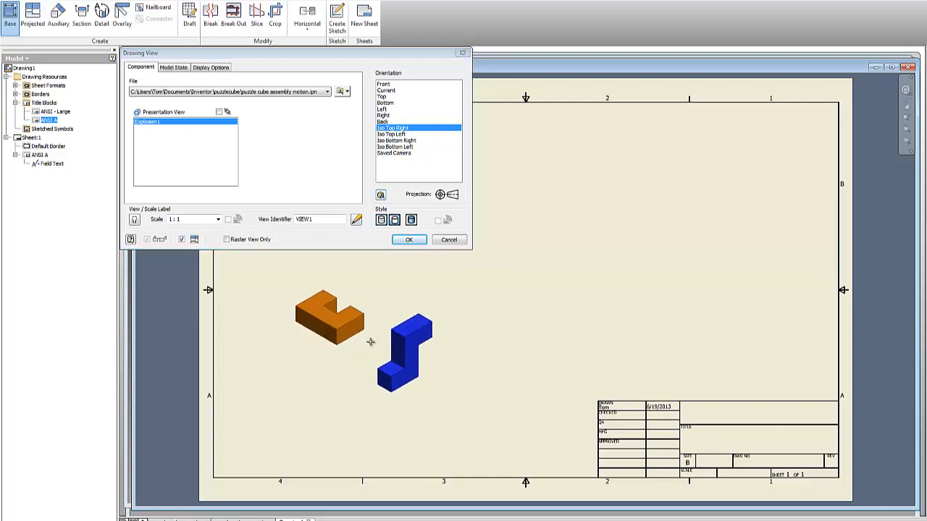
click(369, 342)
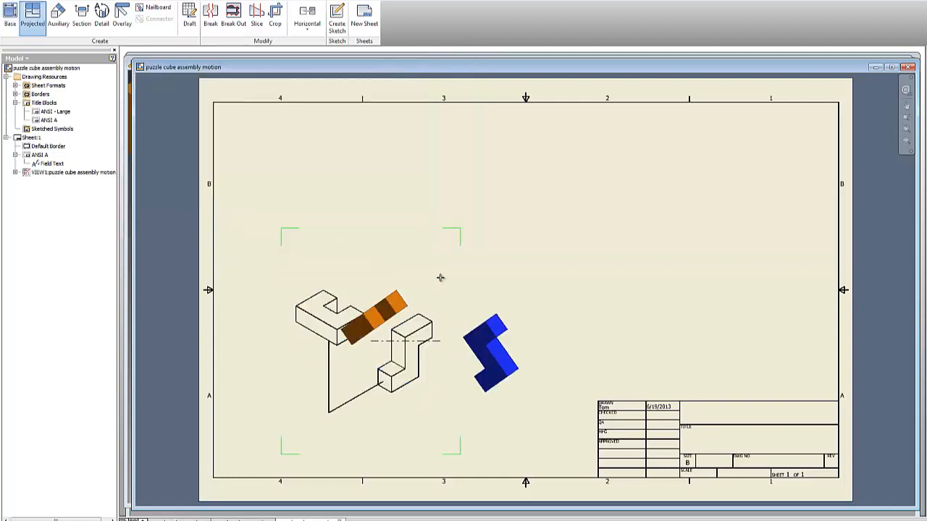
right_click(396, 294)
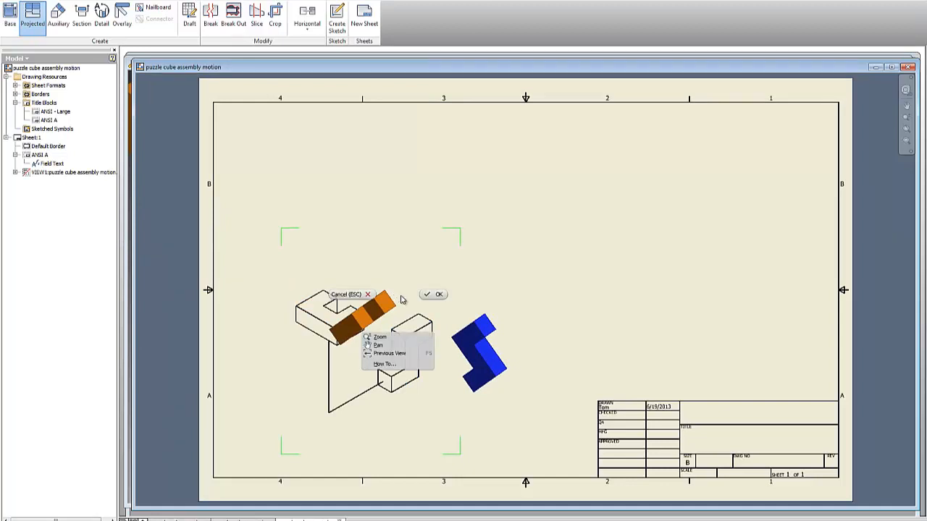
click(437, 295)
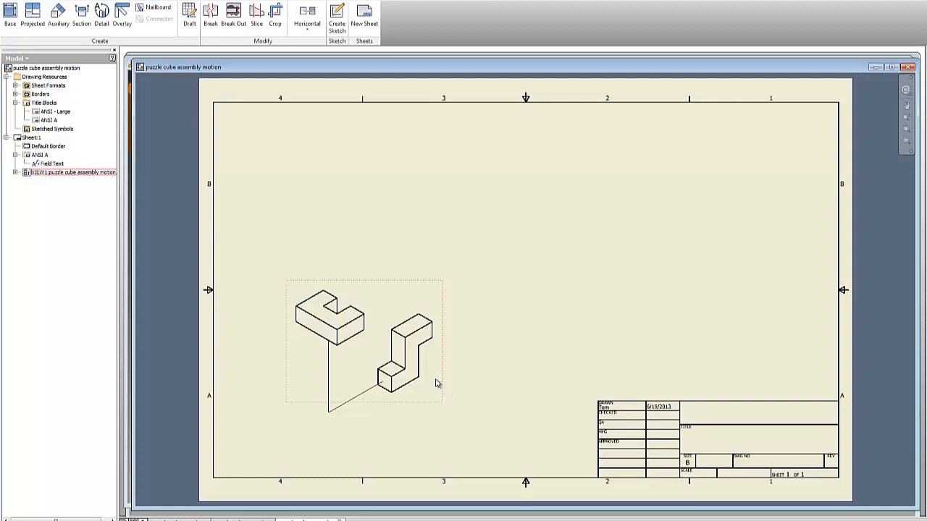
Step: Change the exploded presentation view's display style to shaded
right_click(293, 297)
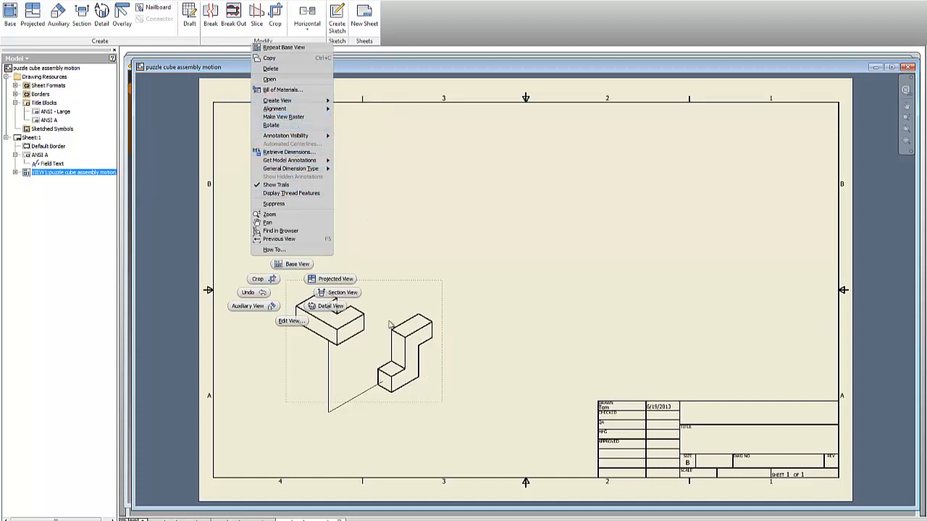
click(293, 322)
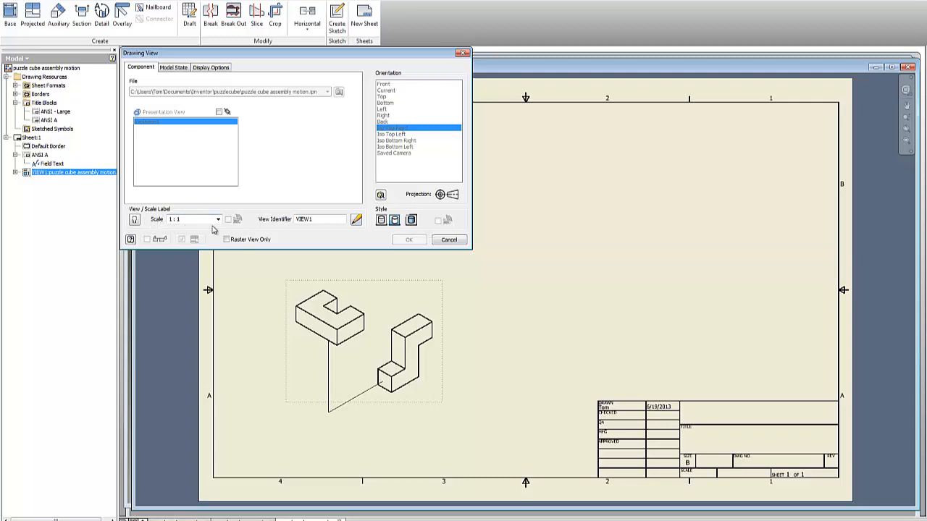
click(412, 221)
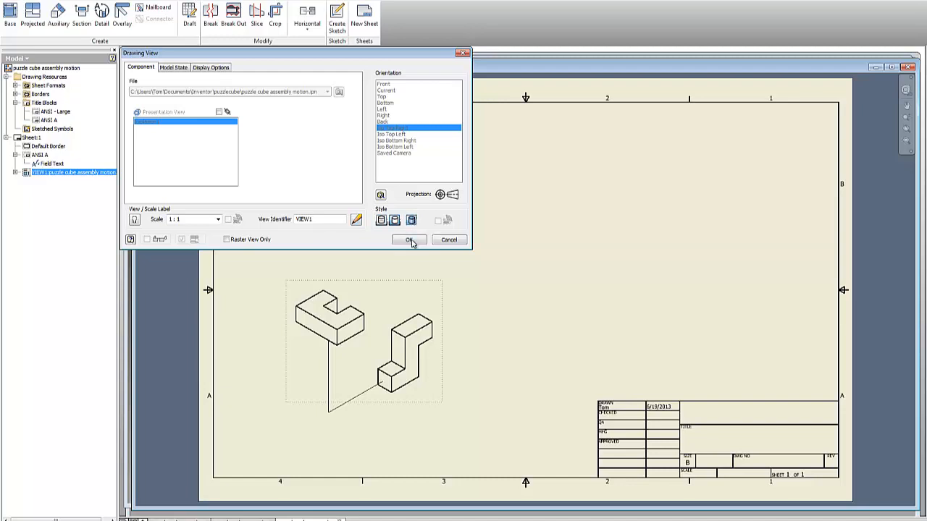
click(409, 240)
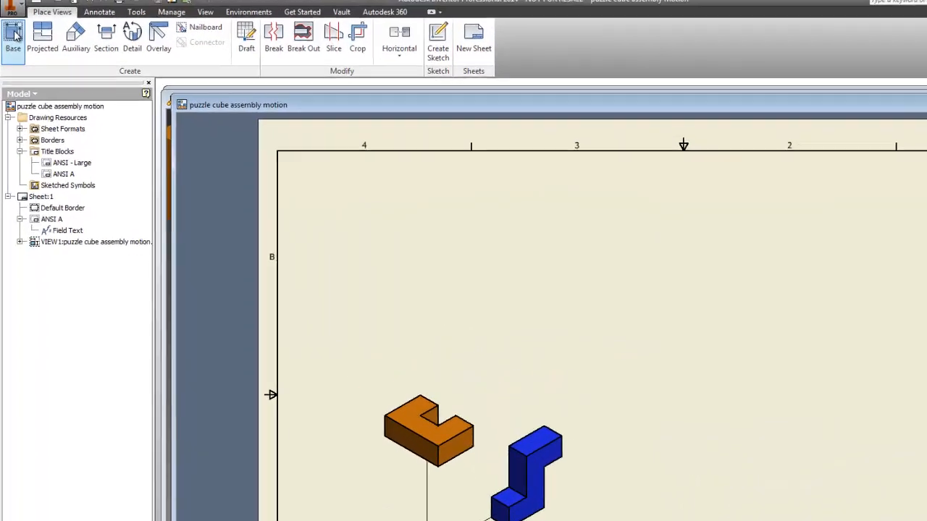
Step: Place a base view of puzzle cube assembly.iam in the sheet's upper-right corner, with Iso Top Right orientation at 1:1 scale
click(10, 14)
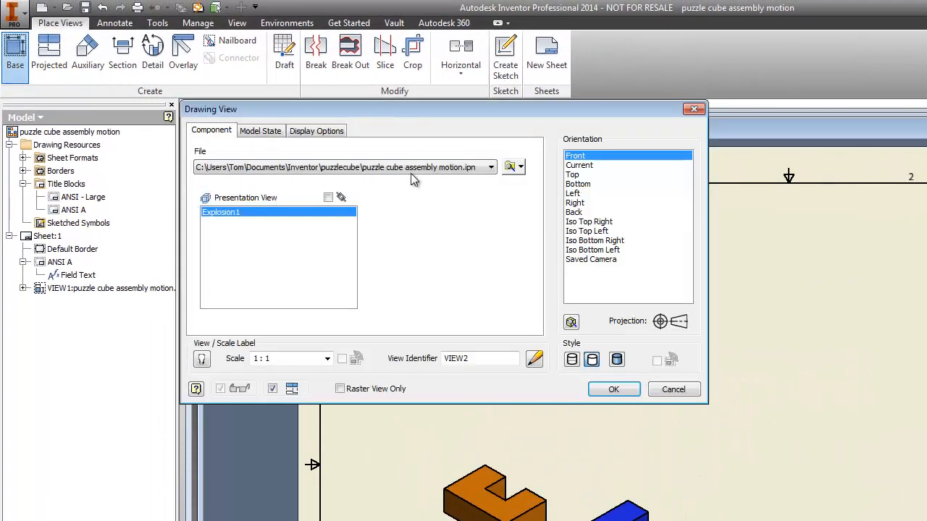
click(491, 168)
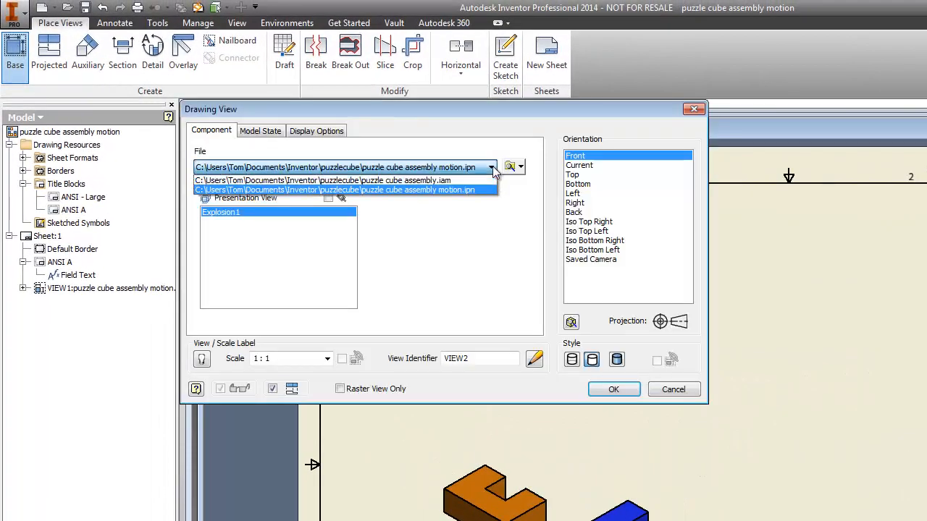
click(425, 181)
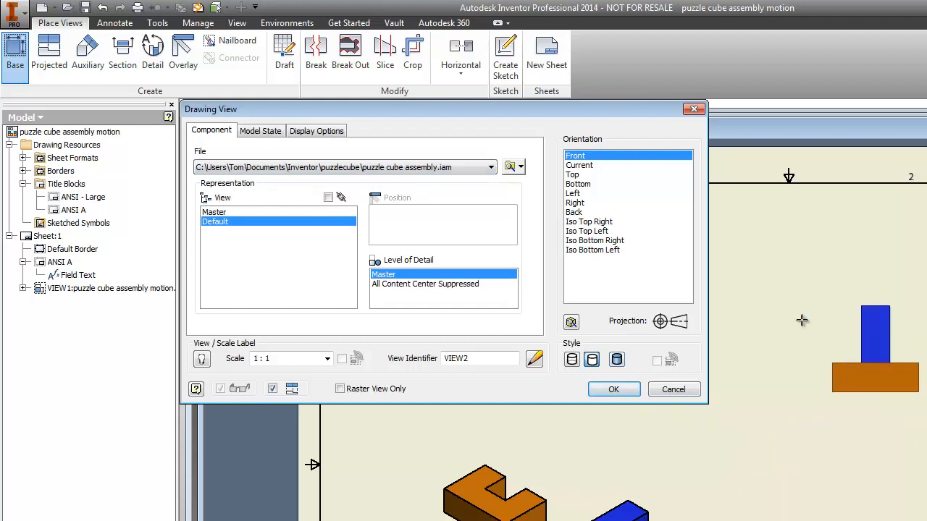
click(595, 213)
click(599, 222)
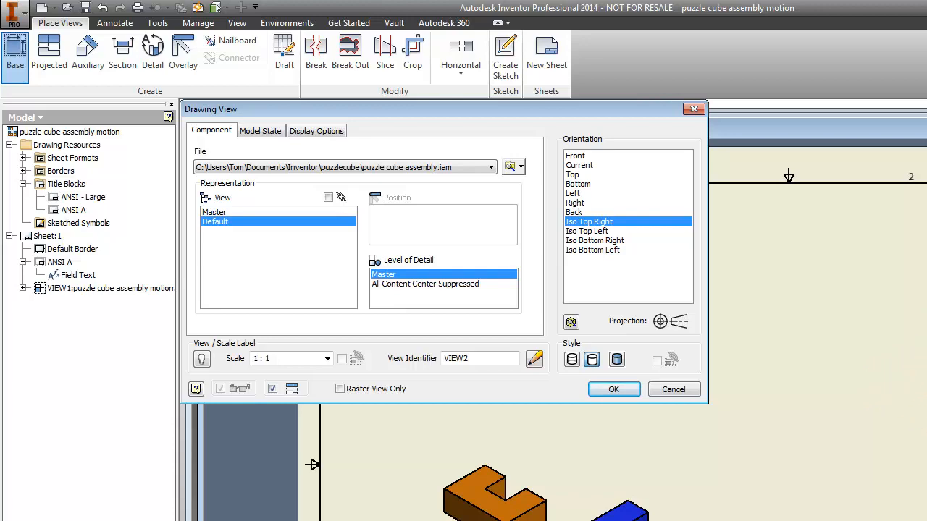
key(Return)
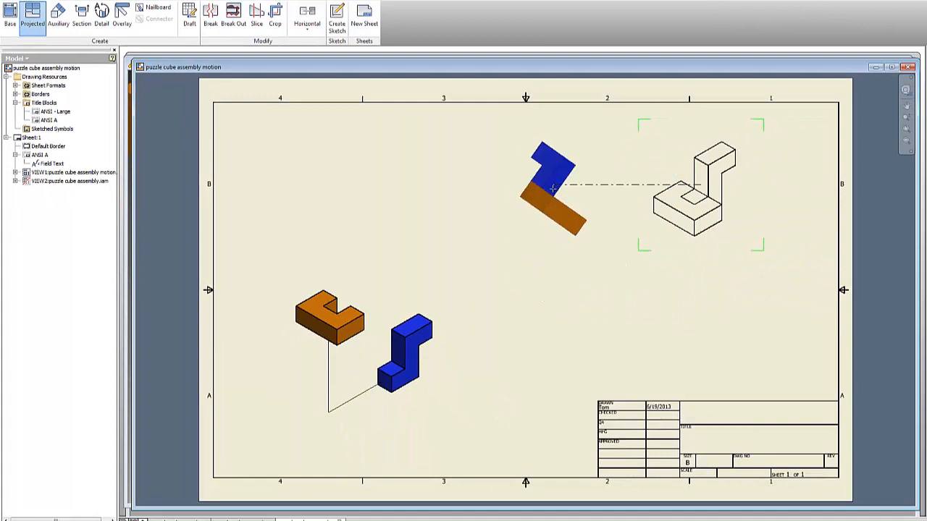
right_click(689, 214)
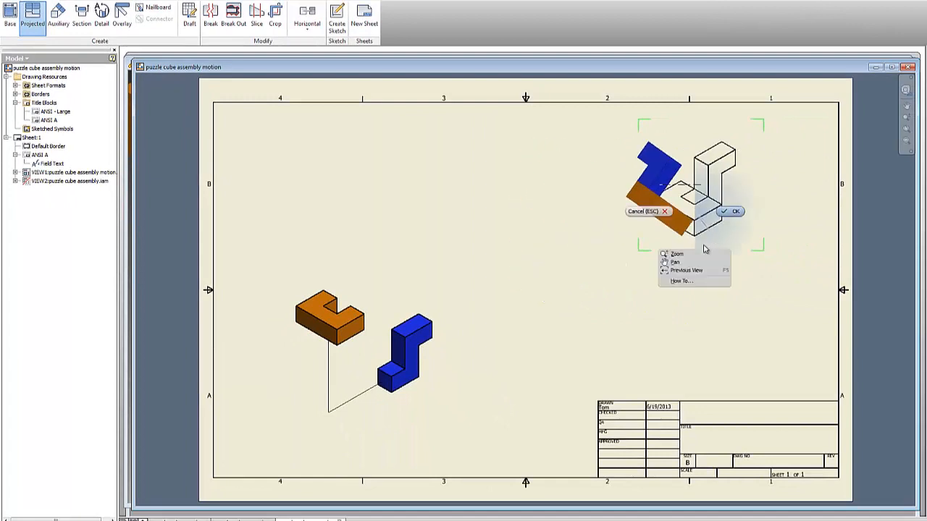
click(734, 212)
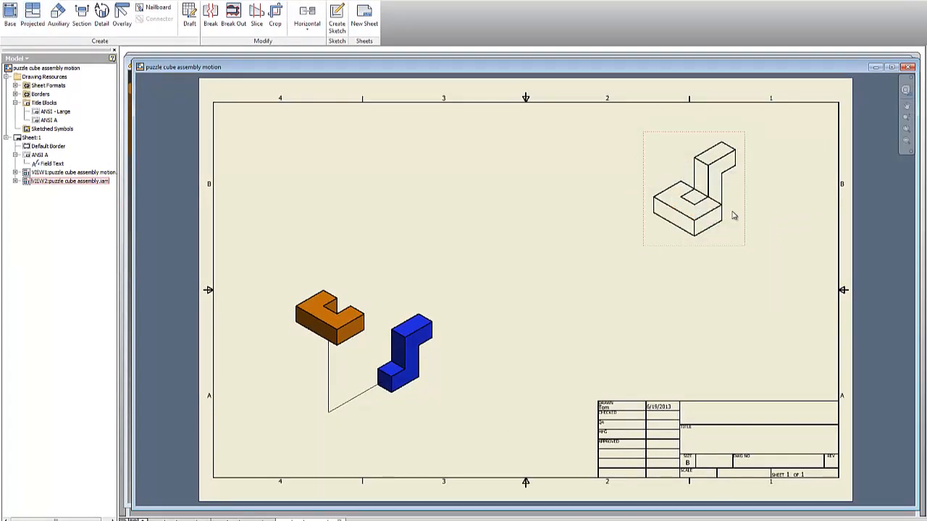
Step: Change the assembled puzzle cube view's display style to shaded
right_click(656, 154)
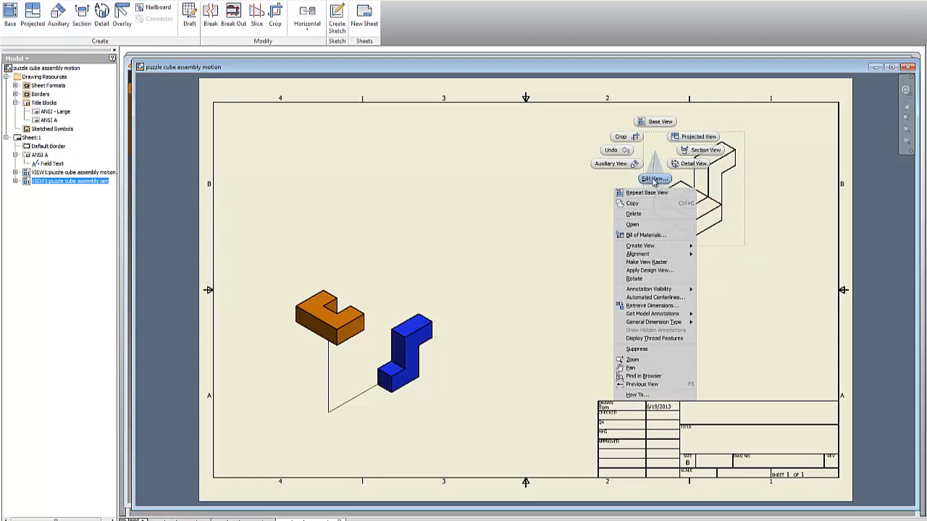
click(654, 179)
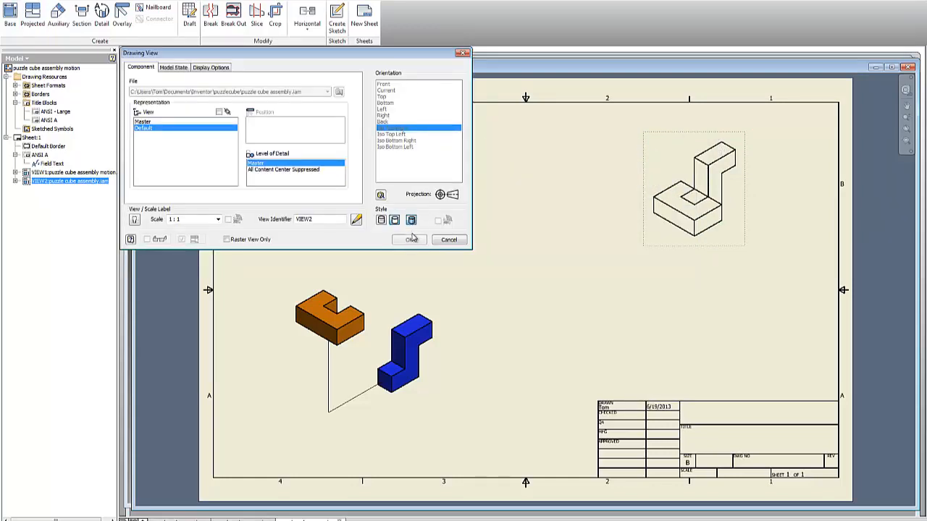
click(412, 239)
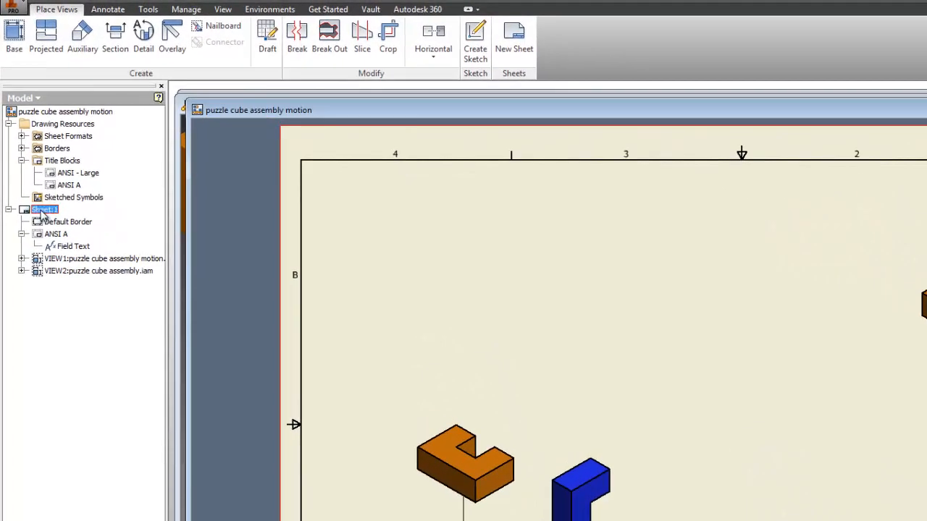
right_click(31, 138)
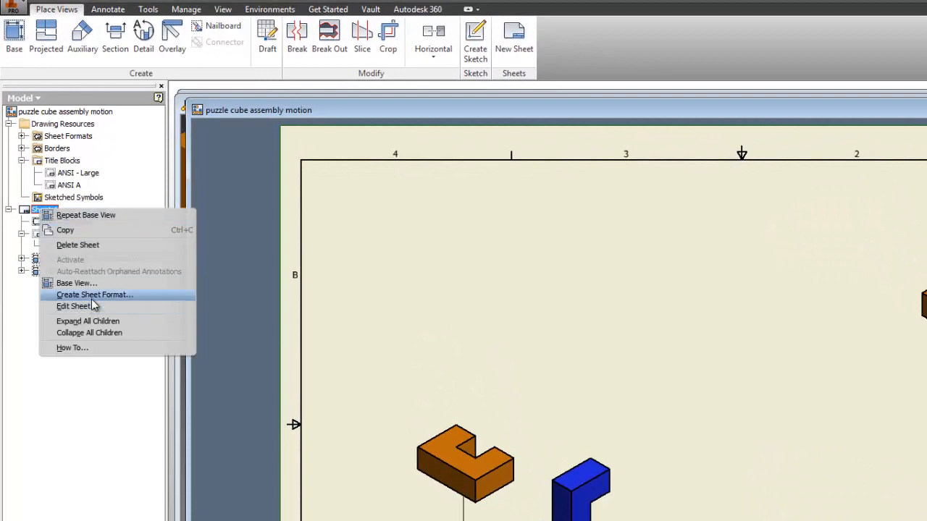
click(48, 378)
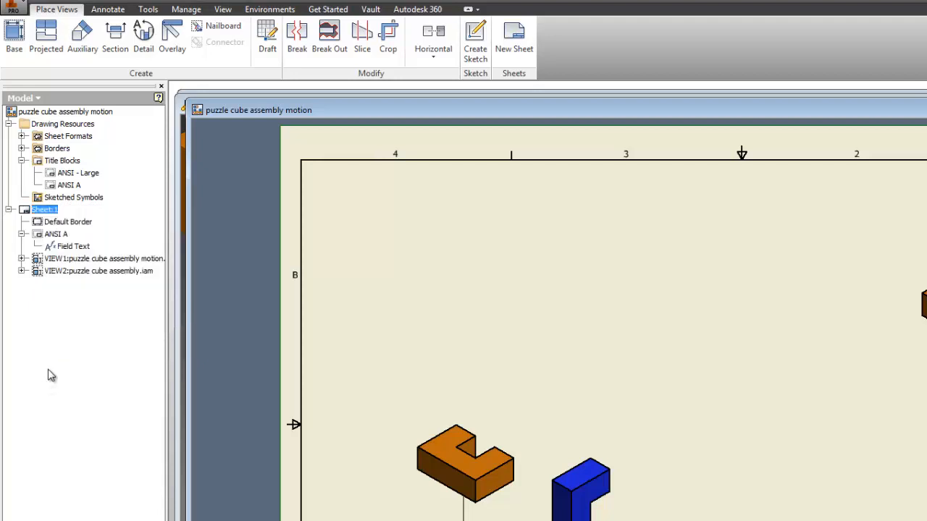
right_click(60, 308)
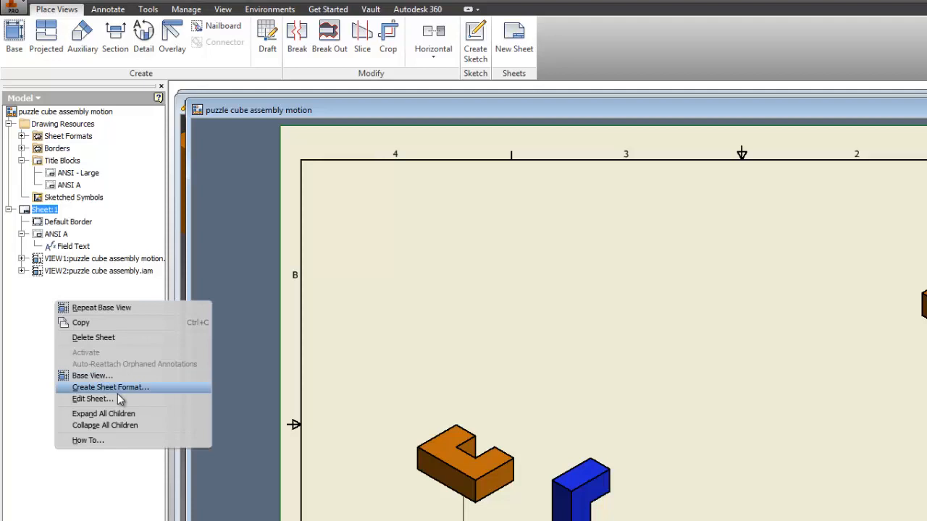
click(29, 352)
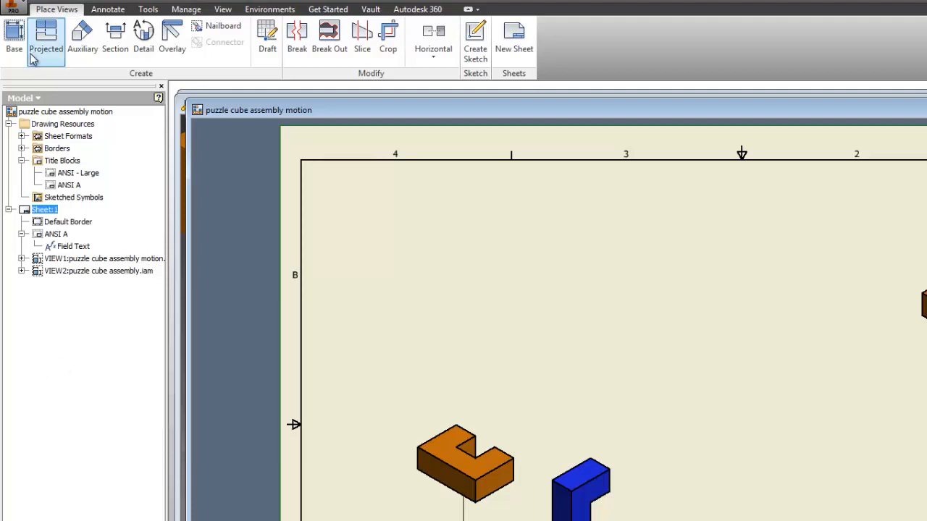
Step: Add a second sheet to the drawing
right_click(45, 113)
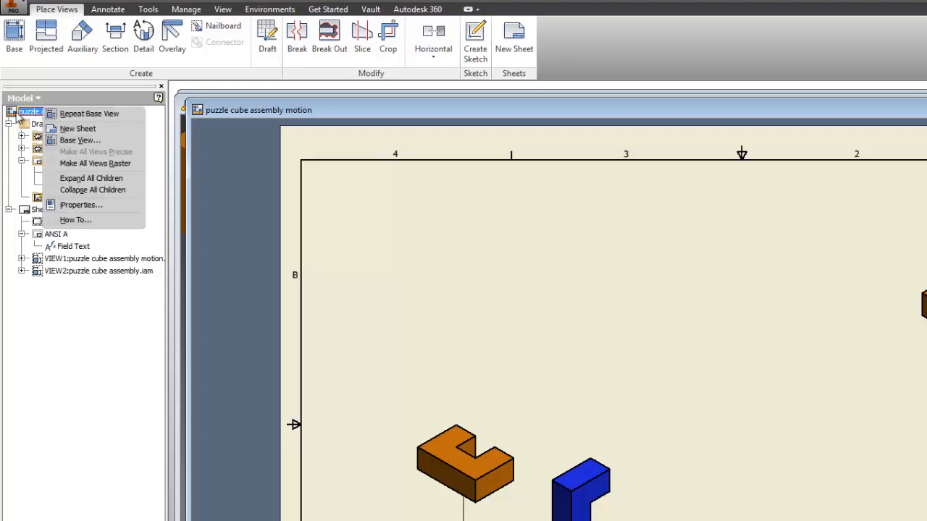
click(82, 129)
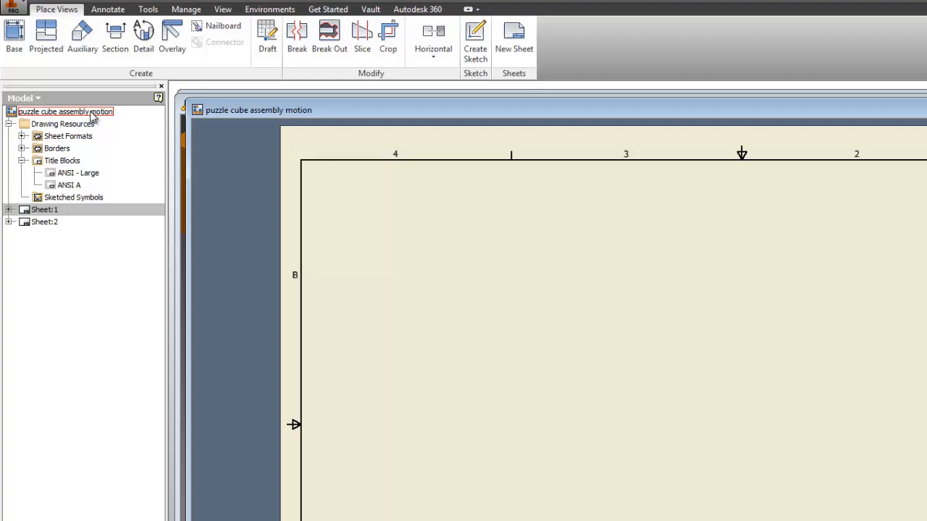
Step: Start a new base view on the second sheet and load the puzzle cube part A file as its model
click(14, 36)
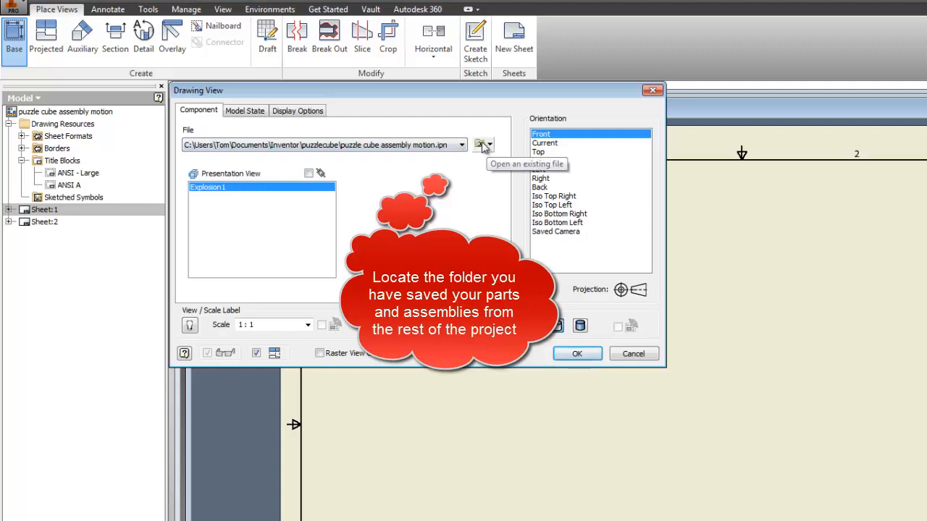
click(490, 147)
drag(572, 209, 572, 209)
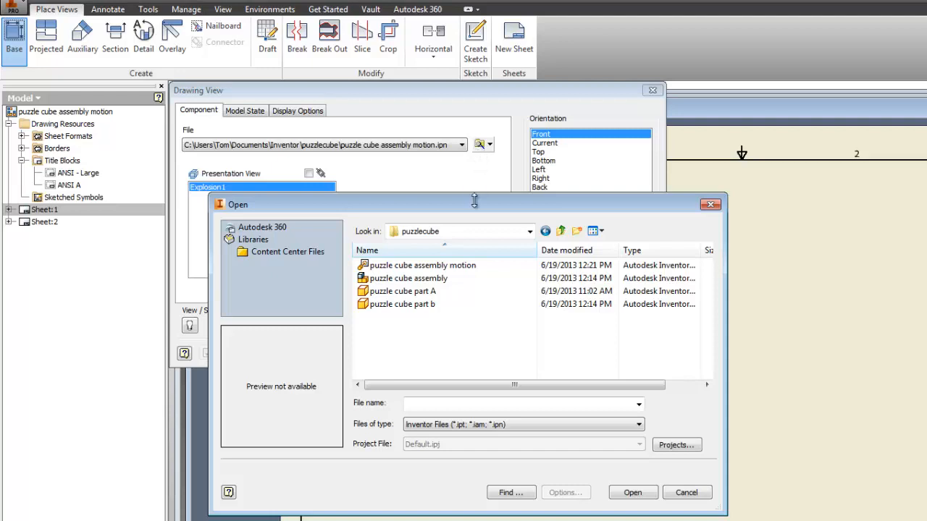
drag(480, 207, 498, 116)
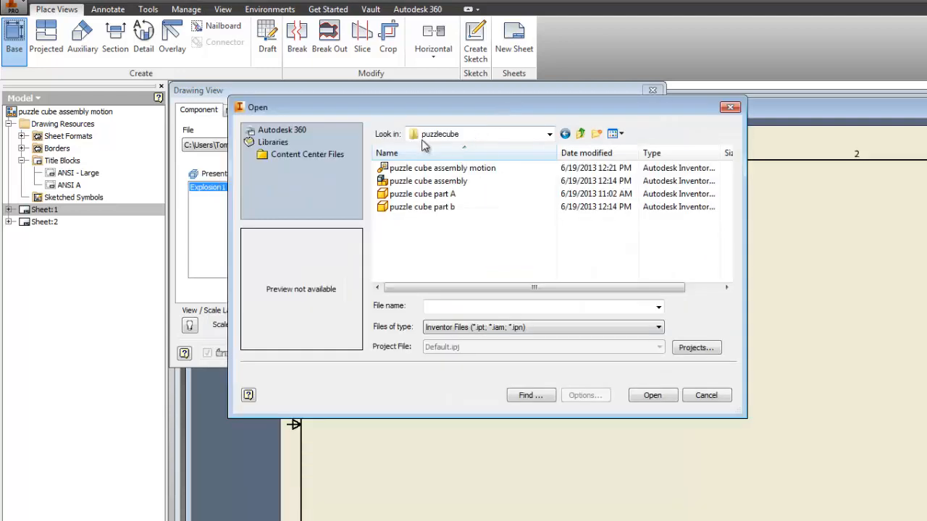
click(414, 195)
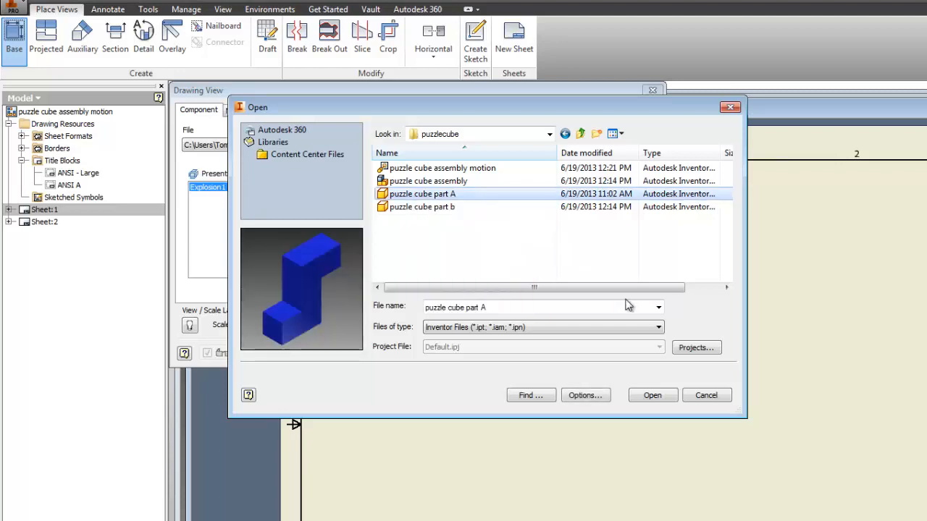
click(653, 396)
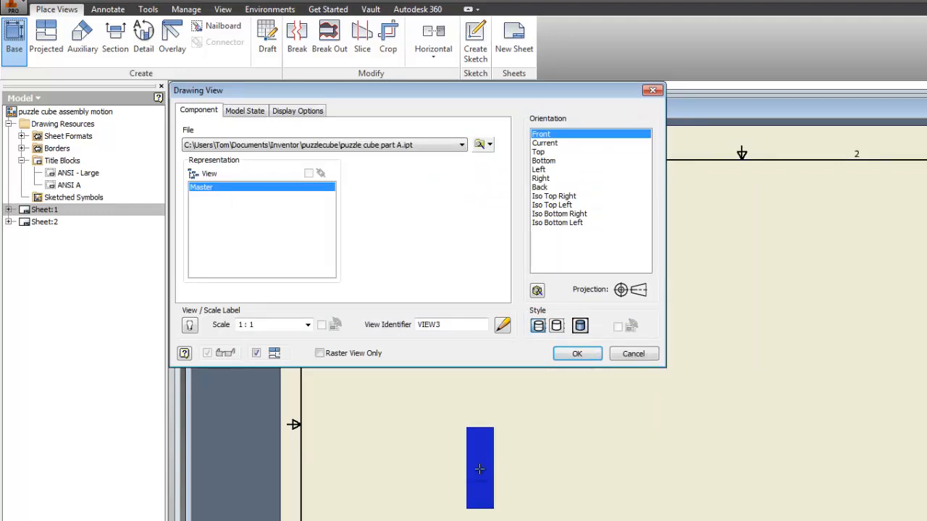
Step: Place the part A base view on the sheet's left half with Right orientation at 2:1 scale
click(539, 170)
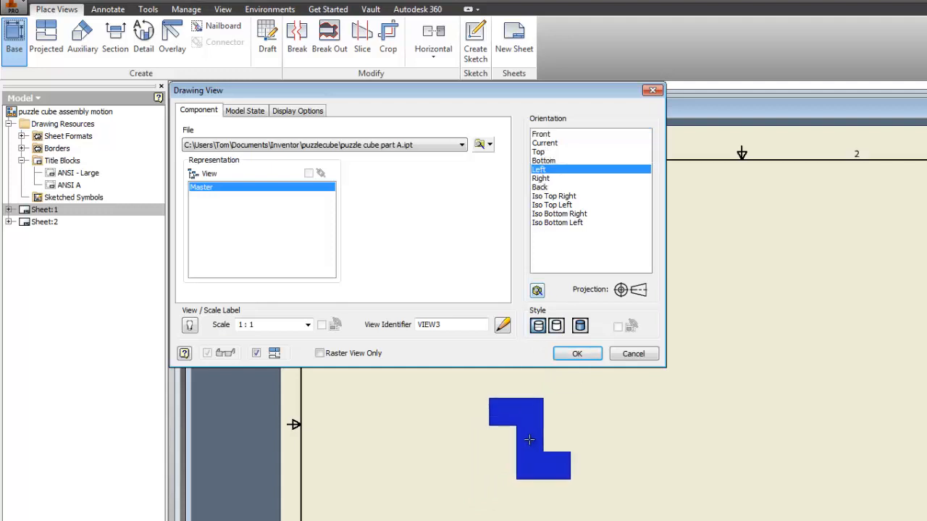
click(541, 178)
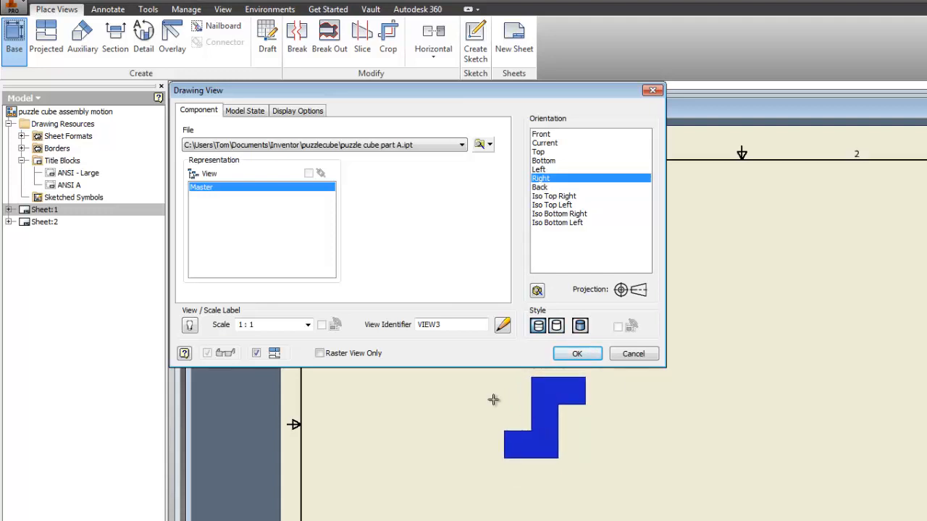
click(308, 324)
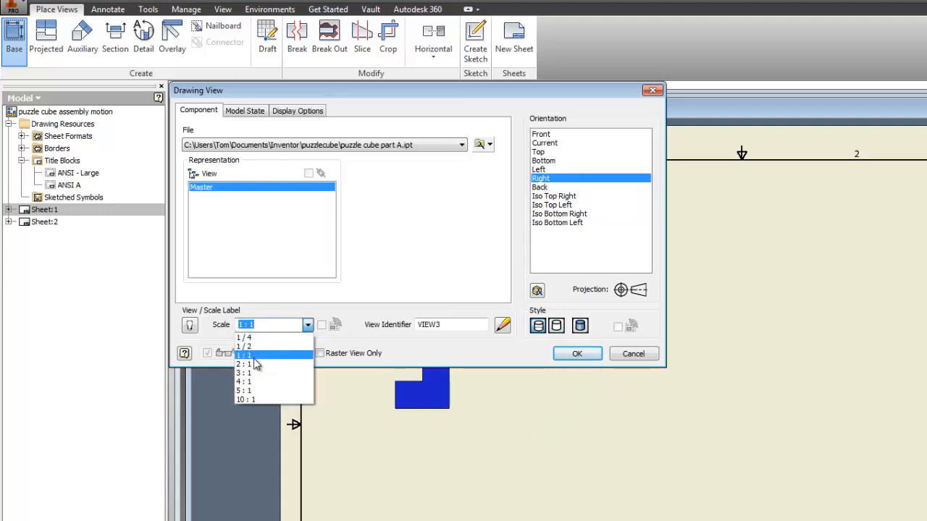
click(253, 364)
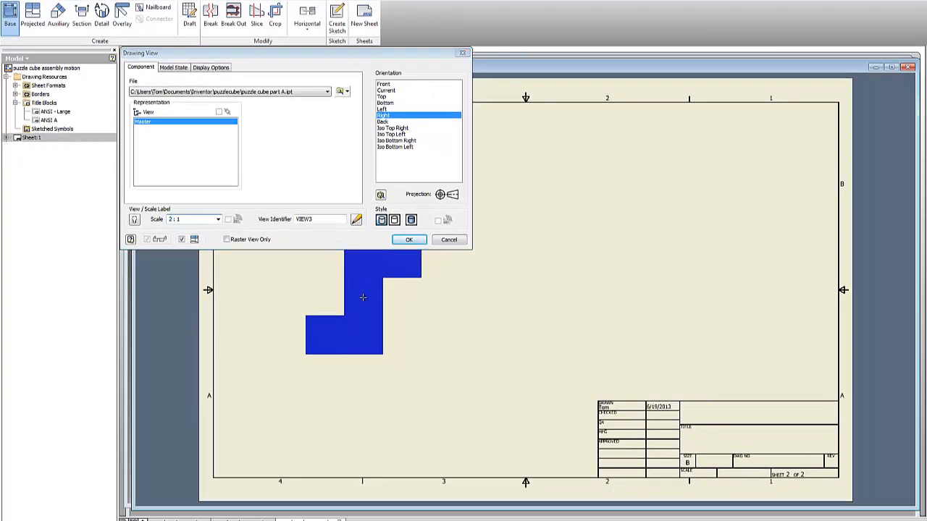
click(513, 435)
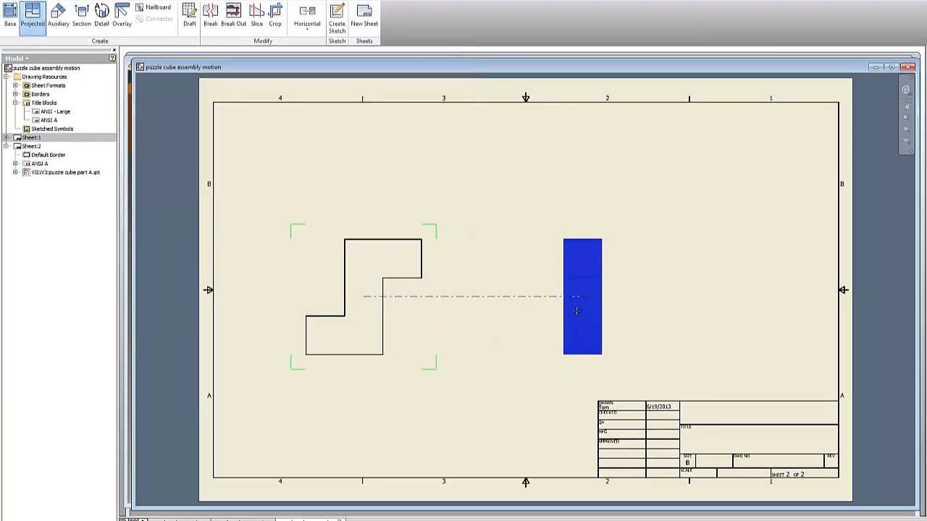
Step: Project a side view, a top view and an isometric view in the sheet's upper-right corner from the part A base view
click(569, 307)
click(351, 156)
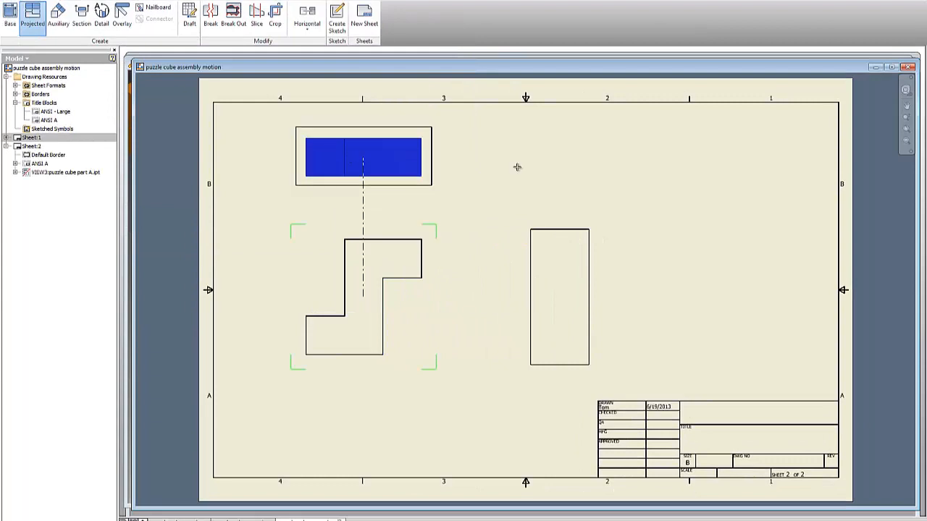
click(763, 174)
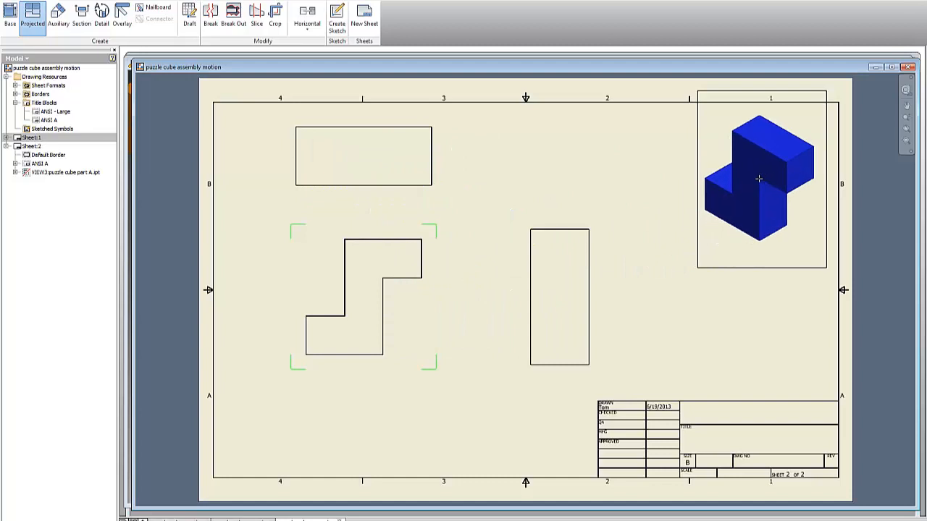
right_click(601, 165)
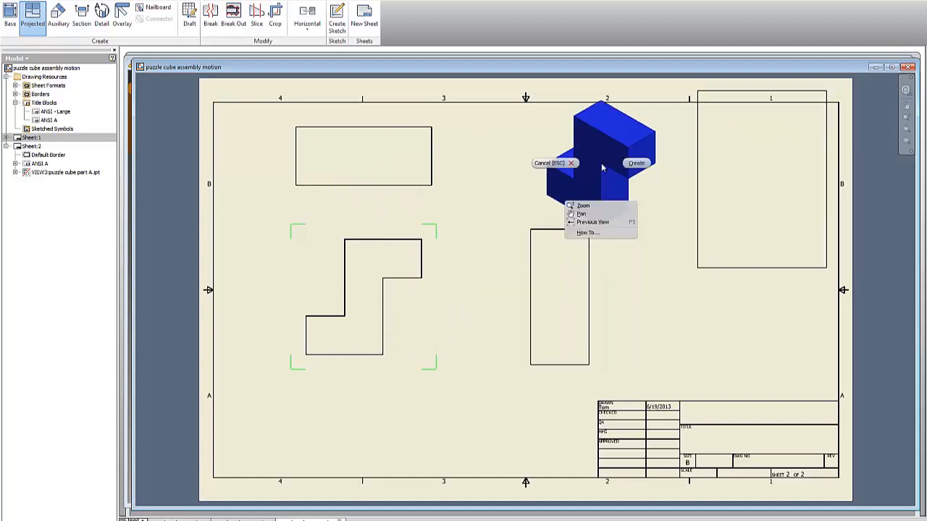
click(636, 163)
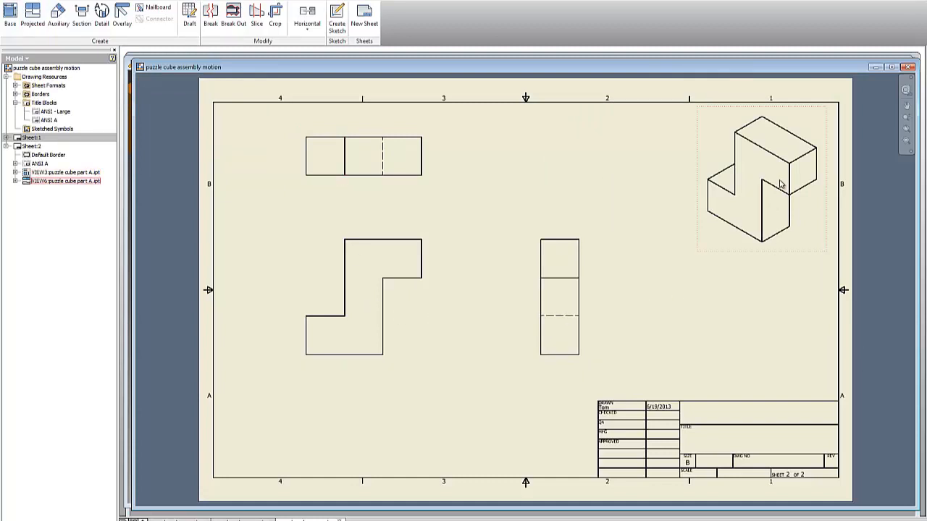
Step: Change the part A isometric view's display style to shaded
right_click(715, 153)
click(715, 169)
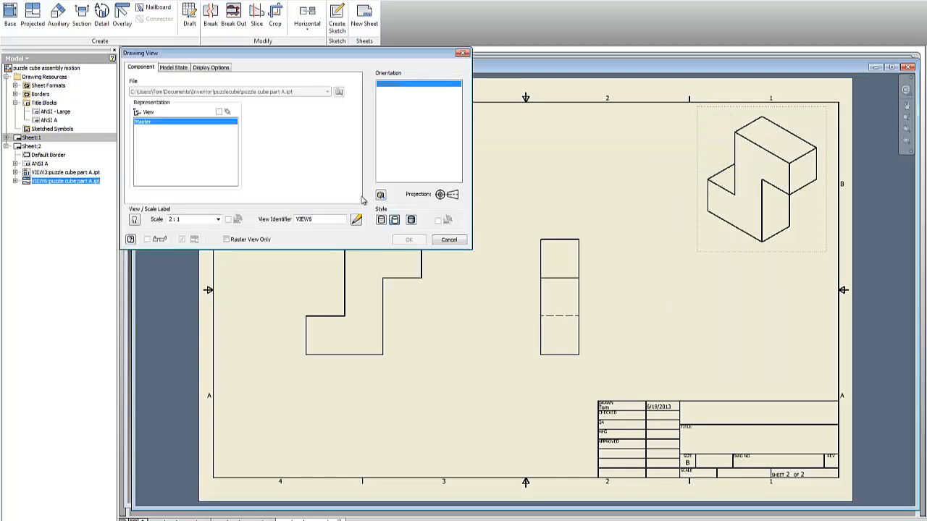
click(411, 219)
click(409, 240)
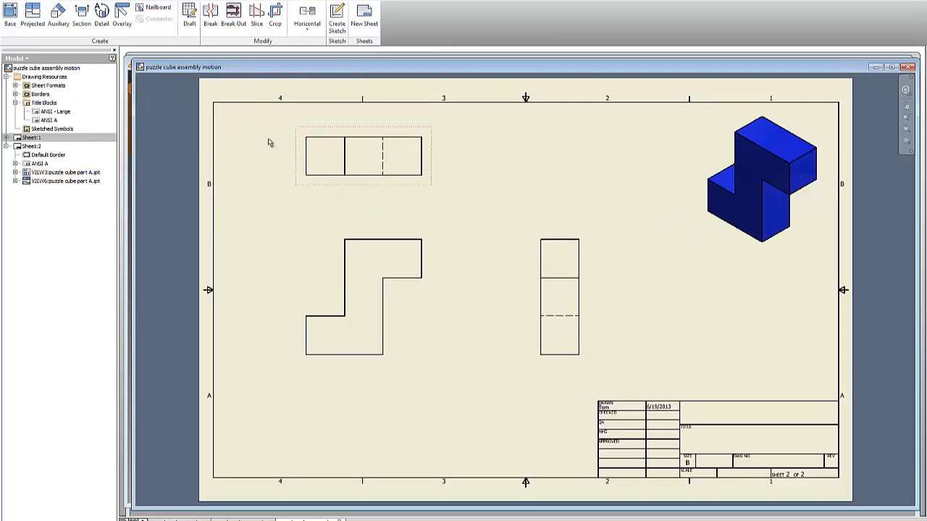
Step: Dimension the overall height and the upper-right edge's height beside the part A front view
click(73, 3)
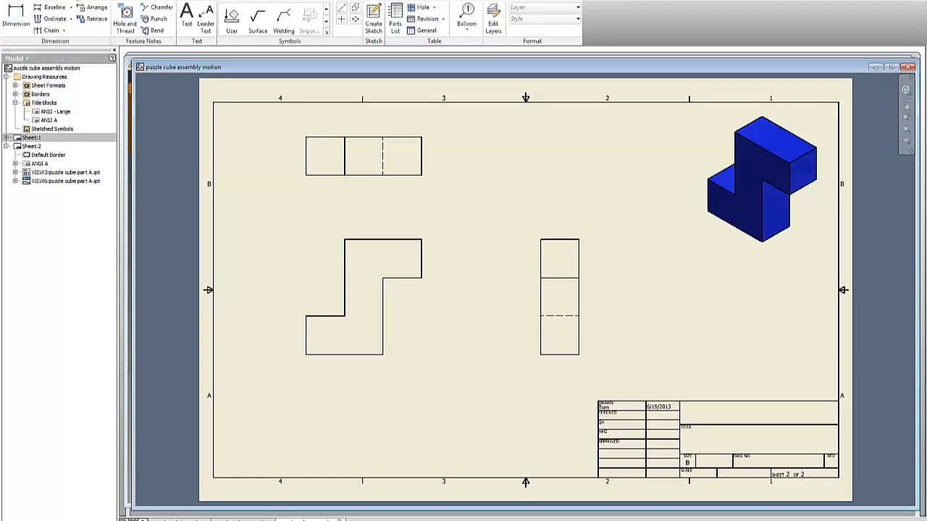
click(16, 18)
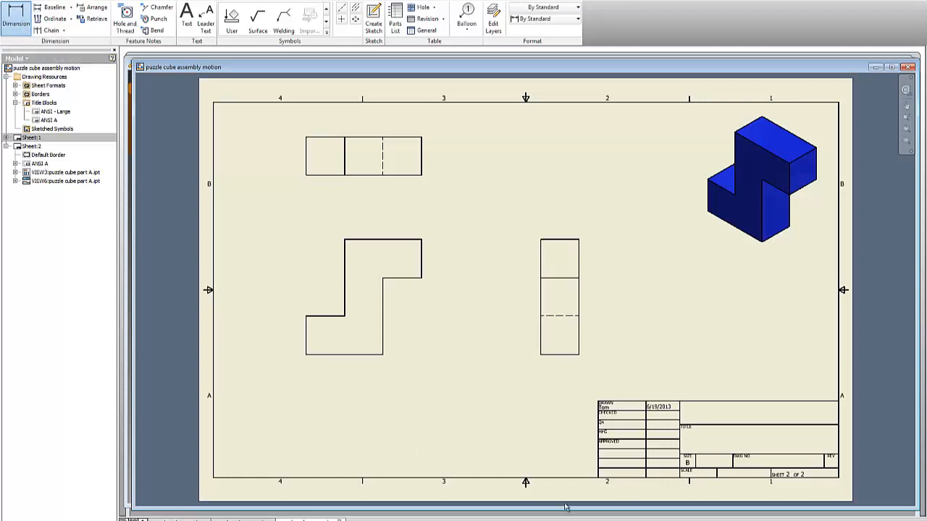
click(360, 355)
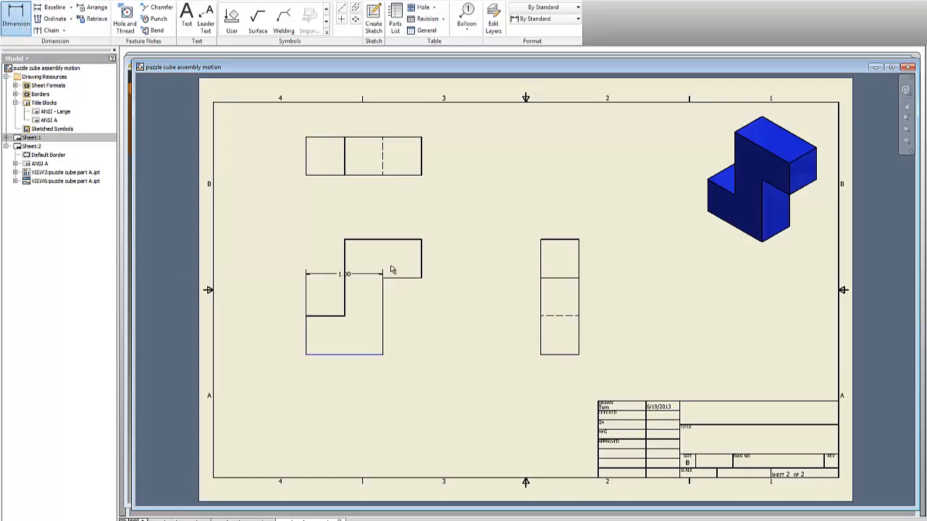
click(394, 241)
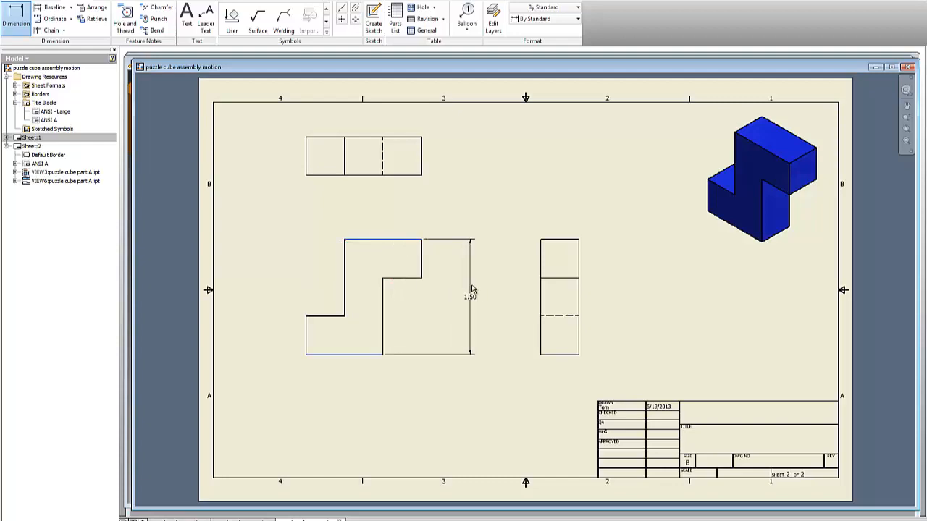
click(477, 289)
click(309, 217)
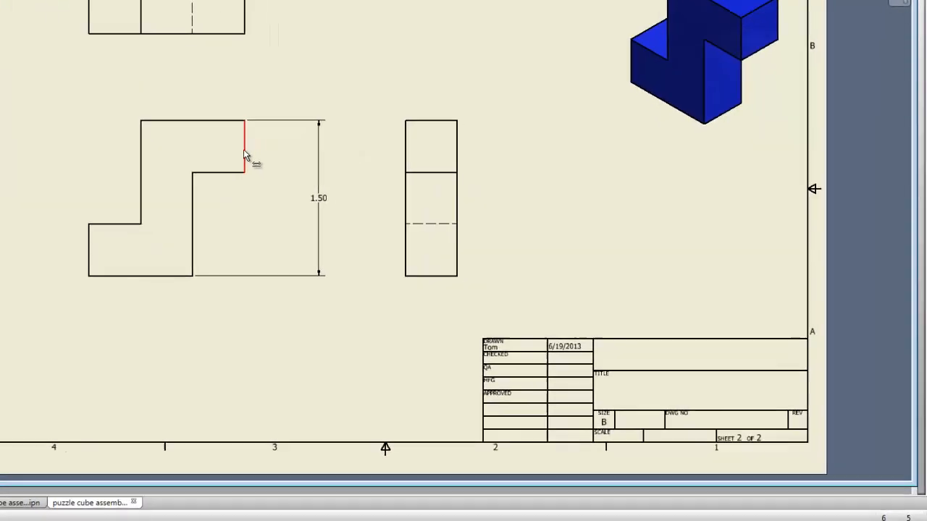
click(419, 264)
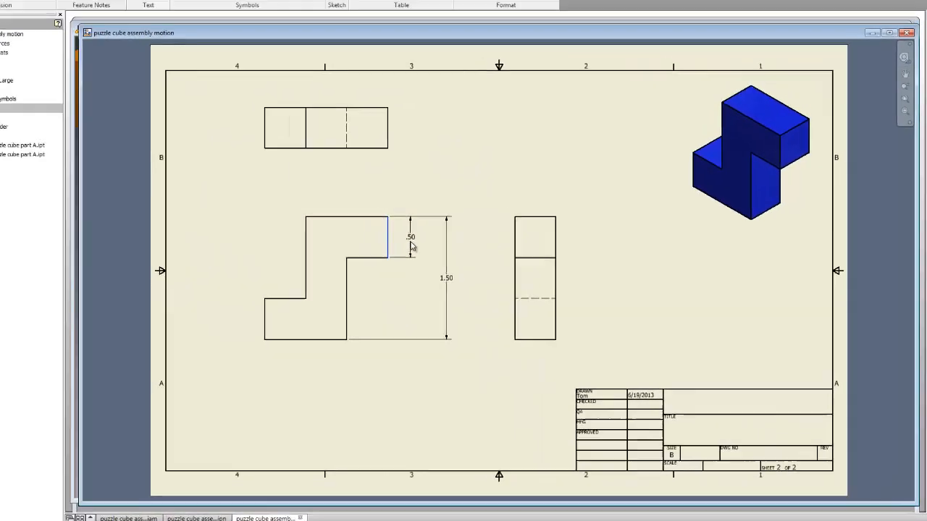
click(202, 110)
click(308, 218)
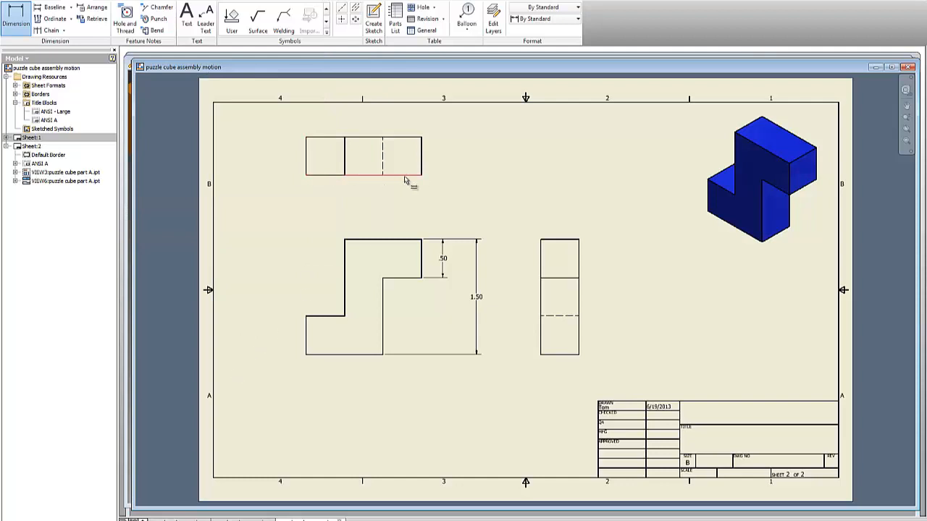
Step: Dimension the part's overall width below the top view and its thickness above the side view
click(307, 166)
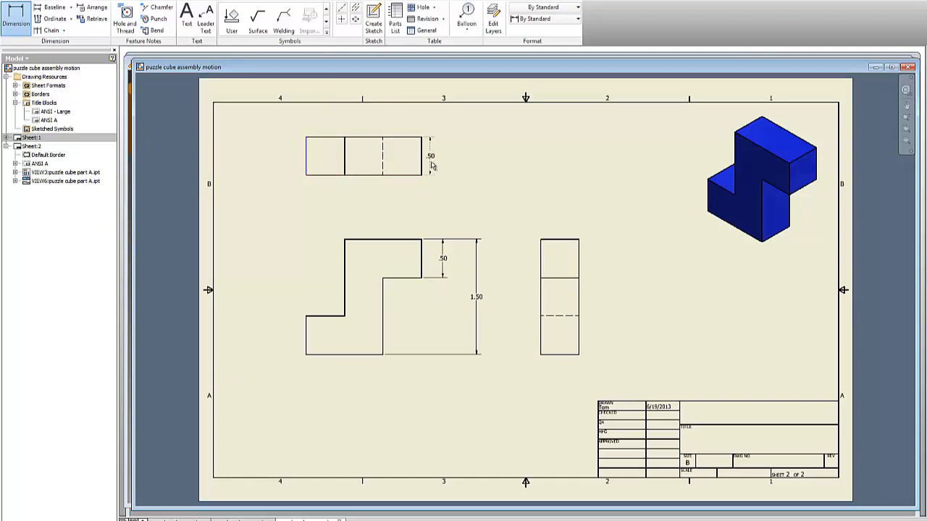
click(421, 160)
click(401, 209)
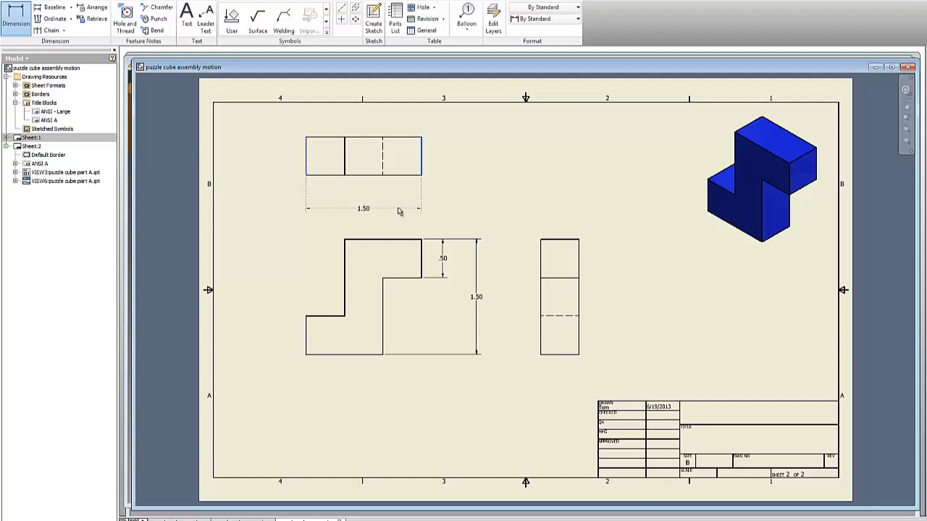
click(304, 220)
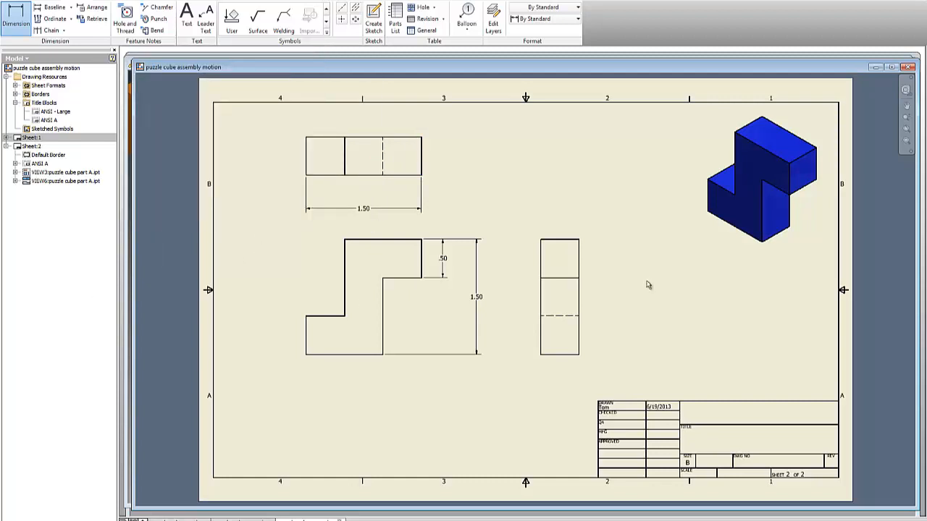
click(557, 244)
click(555, 221)
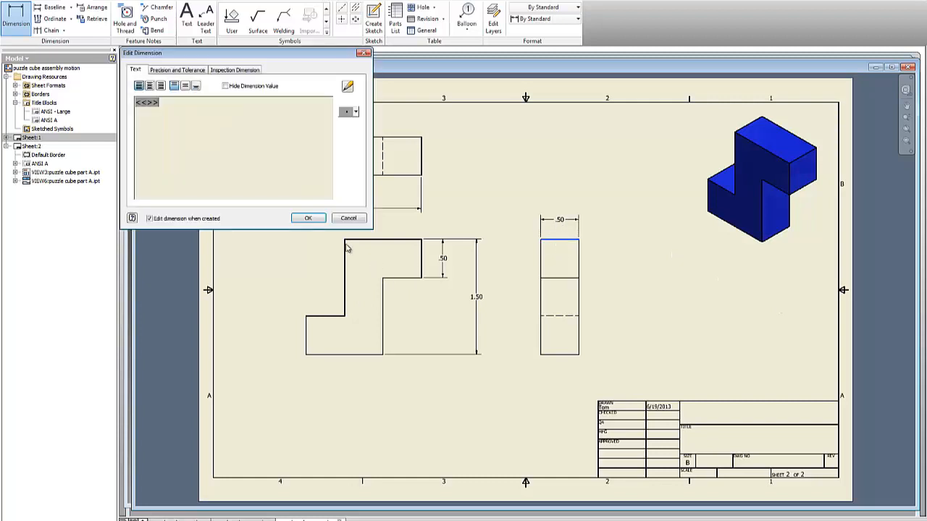
click(309, 219)
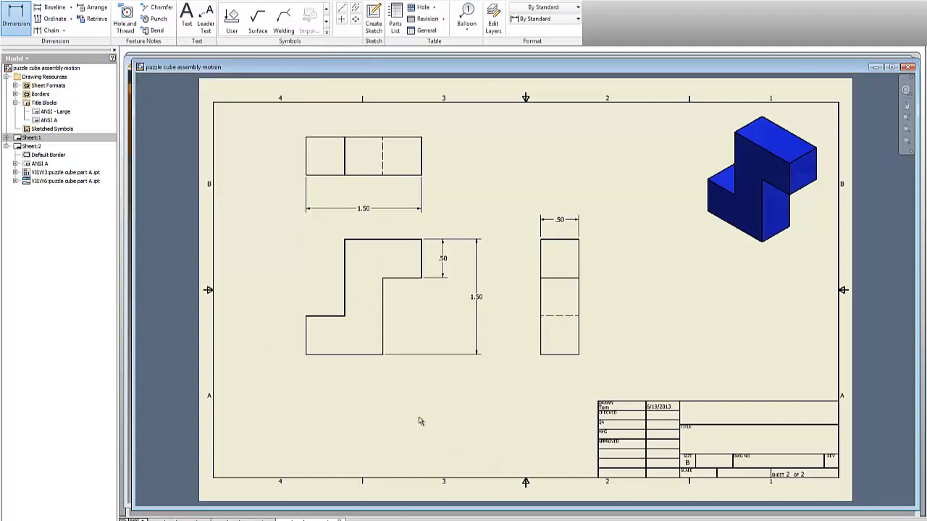
Step: Dimension the lower-left edge's height in the front view and the leftmost segment's width below the top view
click(297, 335)
click(284, 339)
click(307, 218)
click(326, 175)
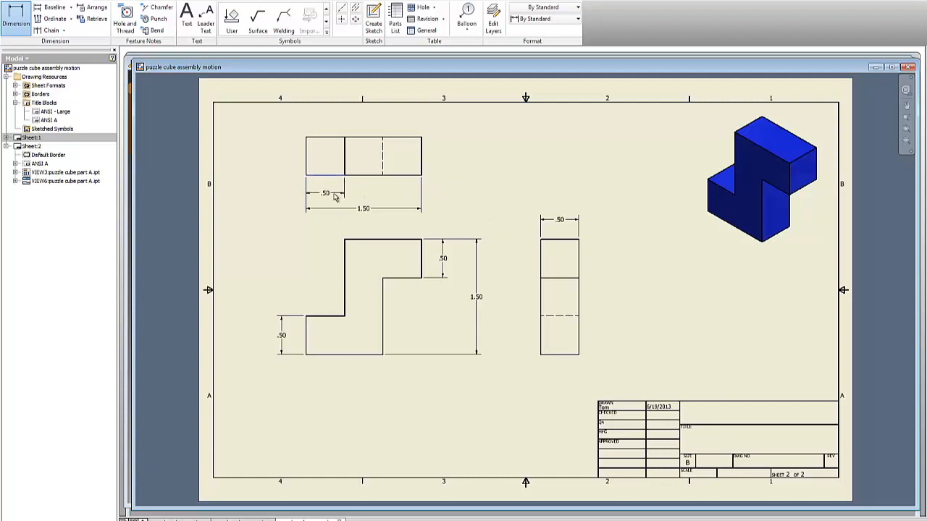
click(333, 197)
click(309, 217)
Step: Dimension the width of the upper-right overhang, placing the dimension below it in the front view
drag(411, 301, 411, 309)
click(410, 307)
click(304, 215)
right_click(35, 139)
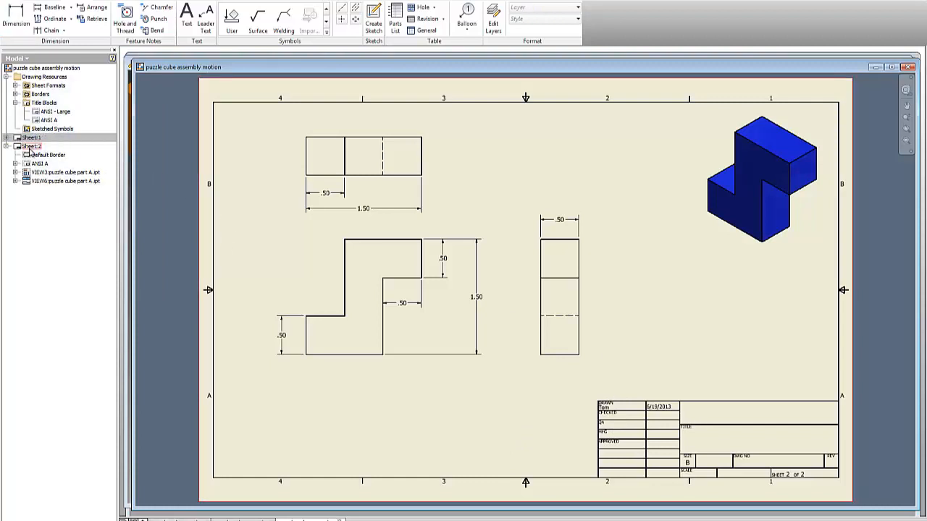
right_click(30, 146)
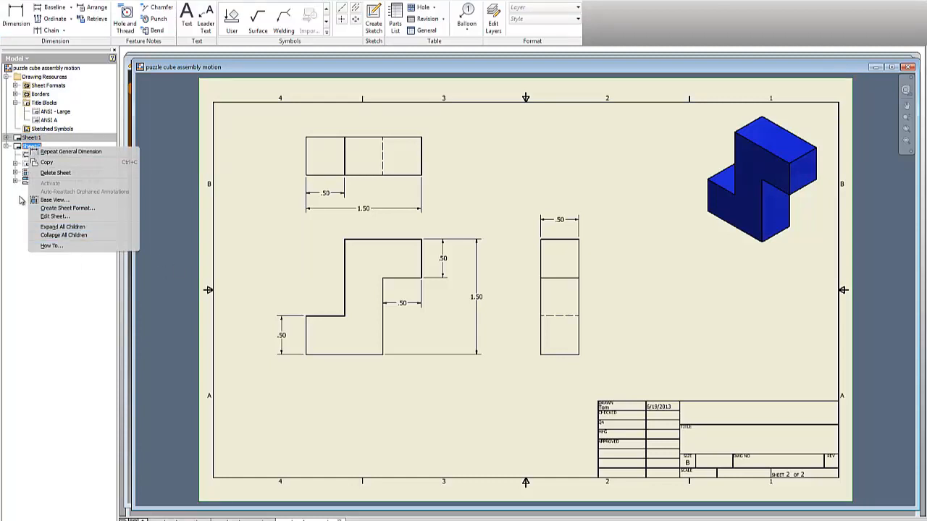
click(37, 270)
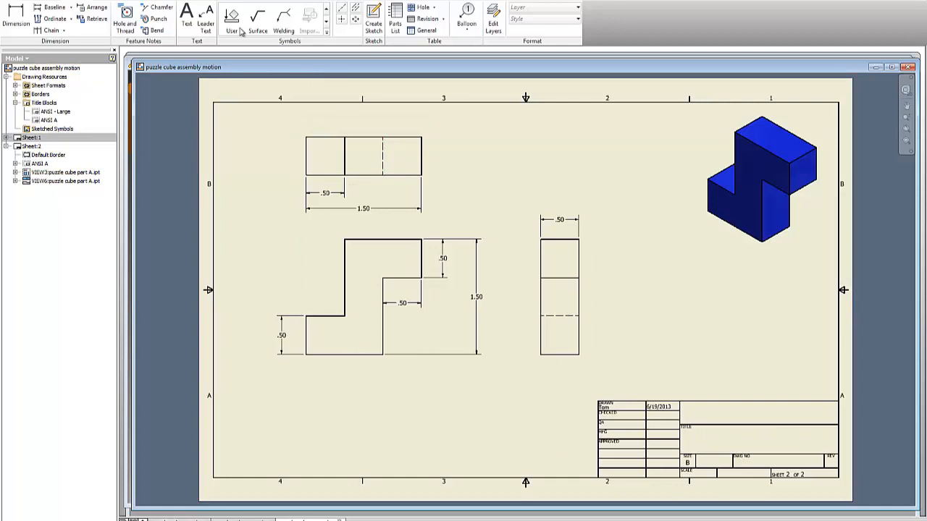
Step: Add the text "Puzzle Cube Part A" in the TITLE field of Sheet 2's title block
click(188, 15)
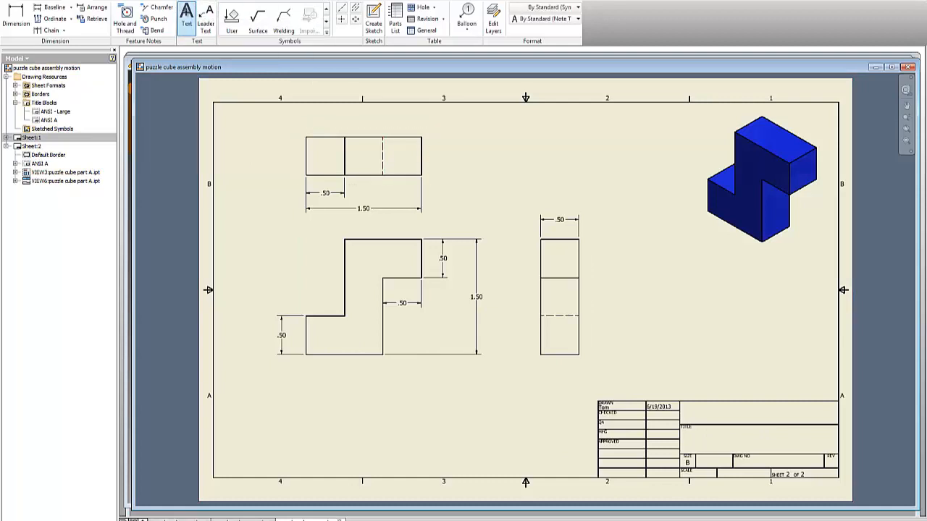
drag(693, 431, 814, 446)
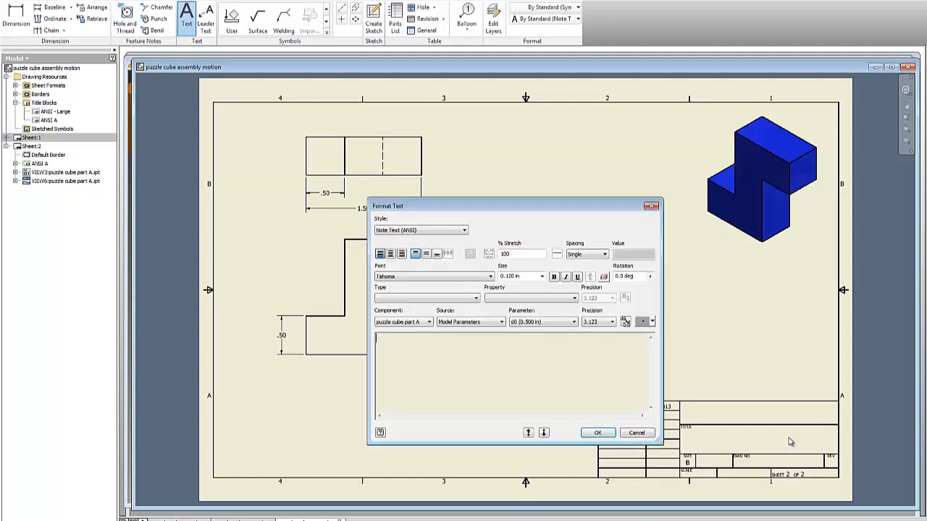
text(Puzz)
text(le Cube Part A)
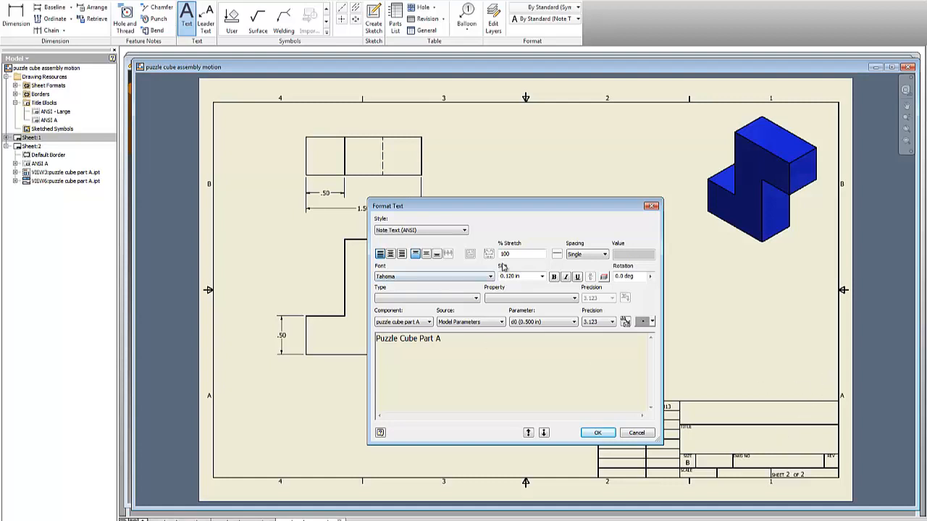
Step: Set the size of the whole "Puzzle Cube Part A" title text to 0.125 in and place it
click(542, 276)
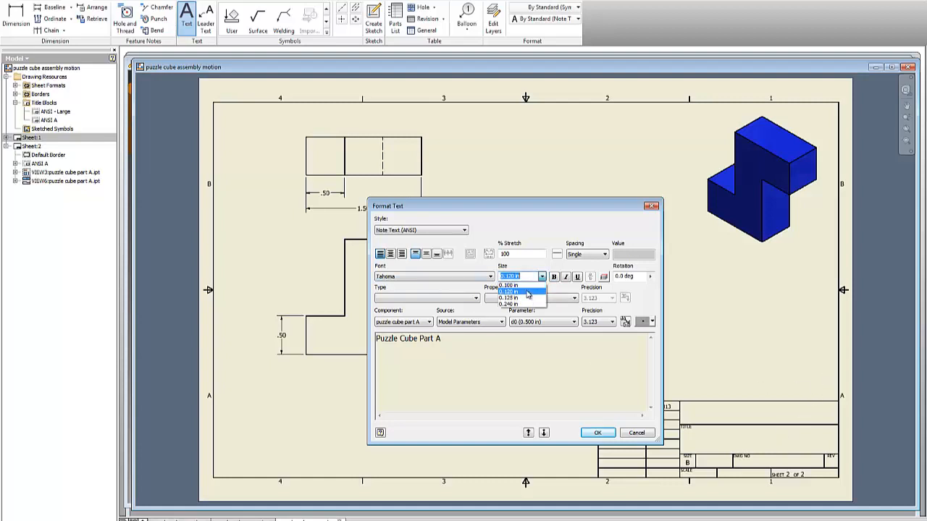
click(520, 298)
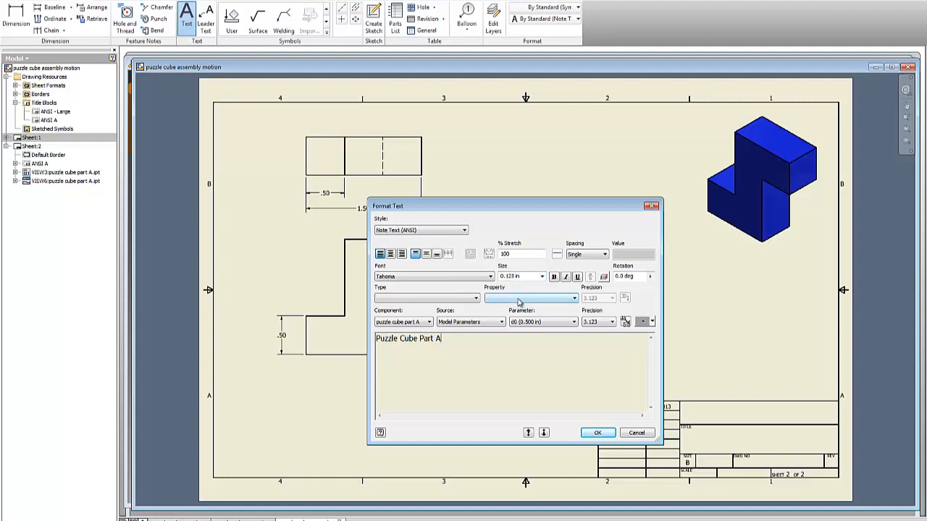
drag(454, 340, 360, 343)
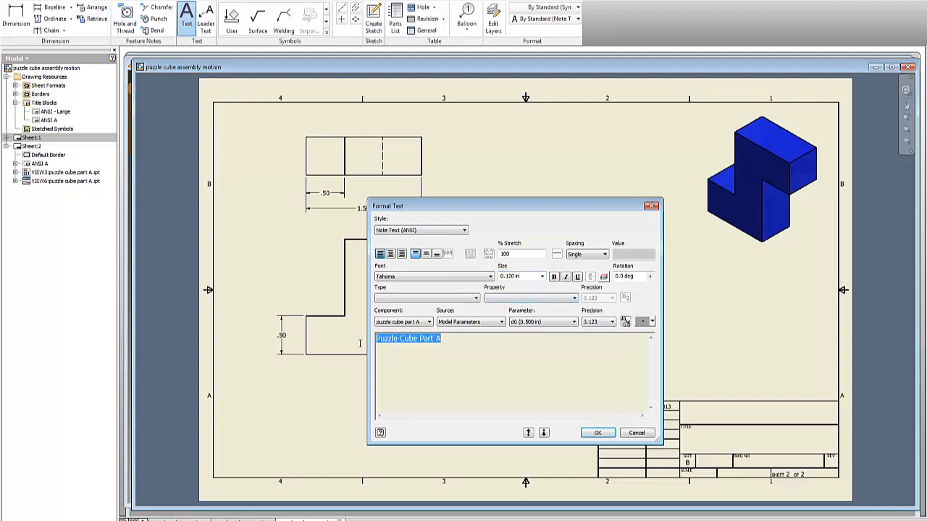
click(541, 277)
click(515, 298)
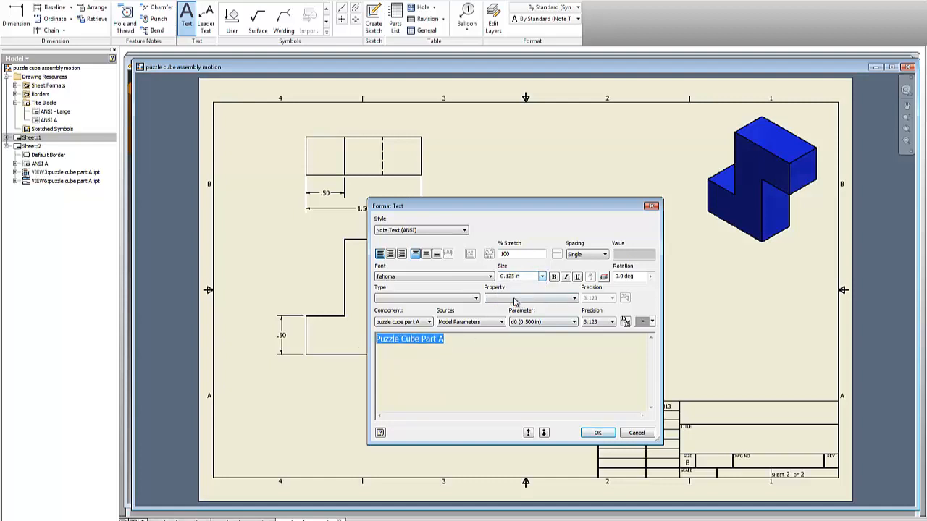
click(598, 433)
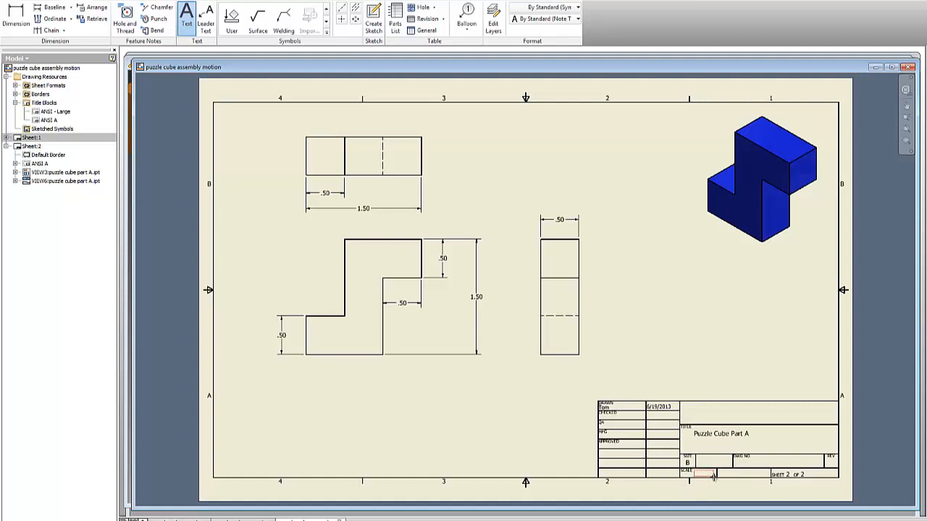
Step: Add the text "2:1" in the SCALE field of the title block
click(697, 449)
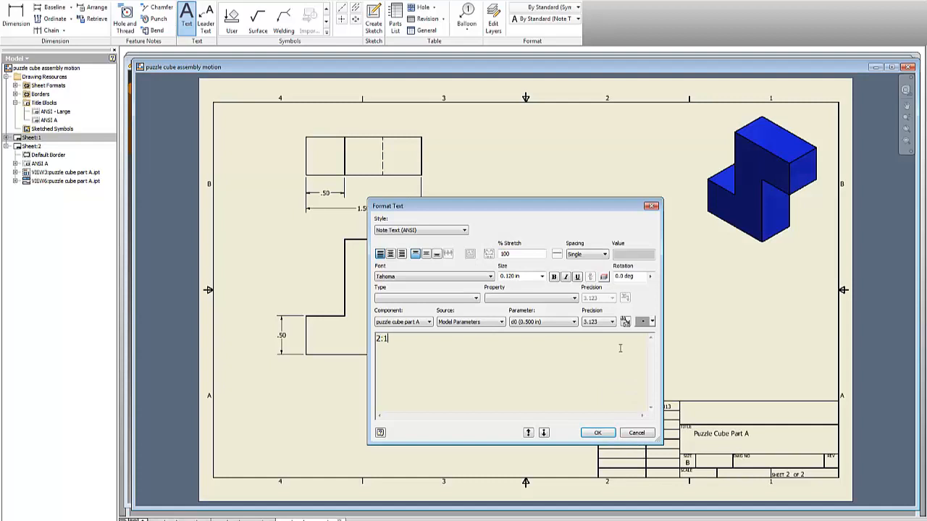
click(597, 432)
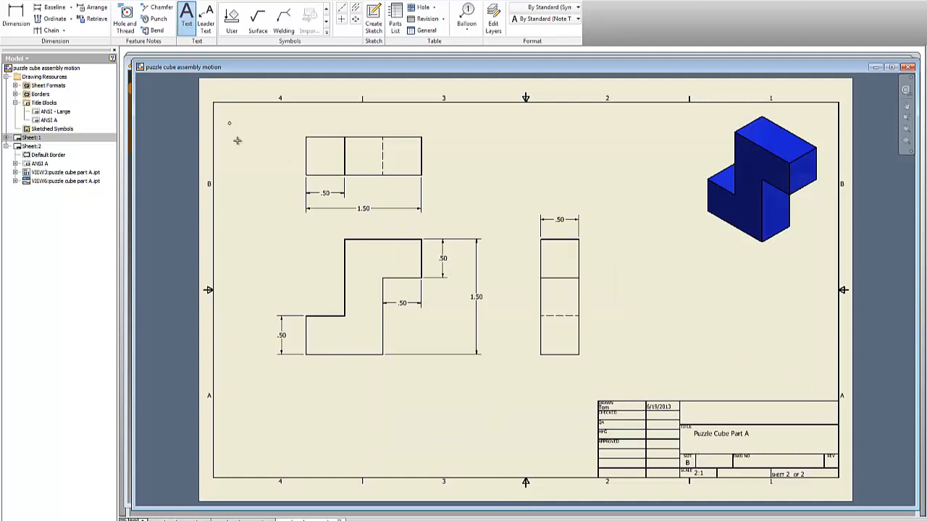
Step: Save the drawing as "puzzle cube assembly drawing" in the puzzlecube folder without saving its dependents, and activate Sheet:1
click(11, 16)
click(10, 0)
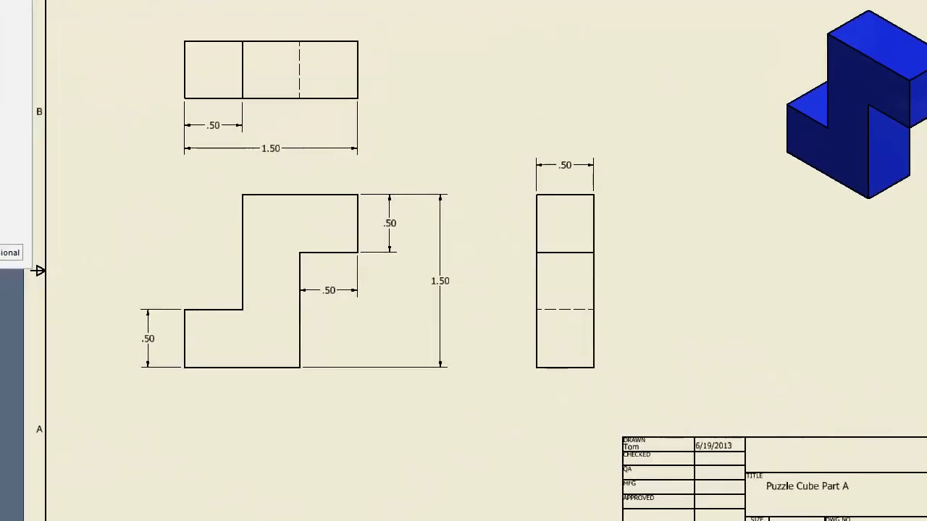
click(2, 72)
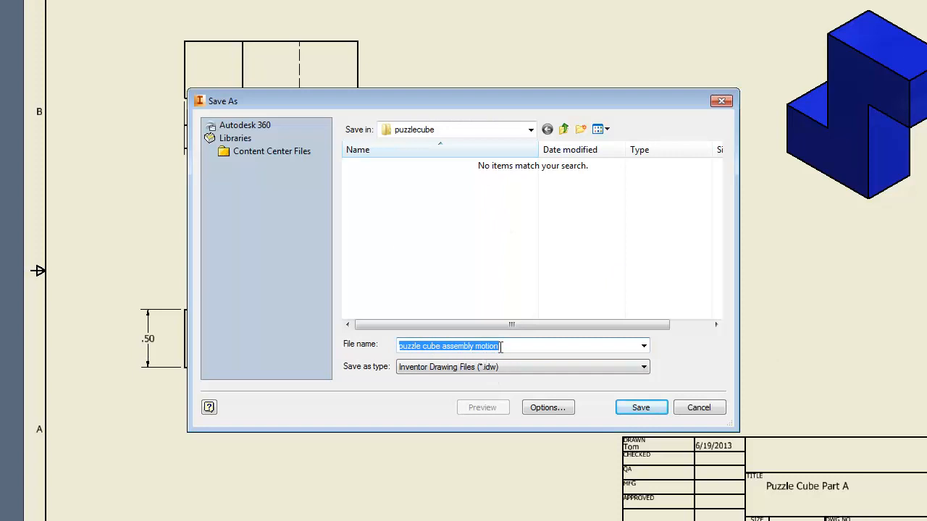
drag(502, 345, 479, 344)
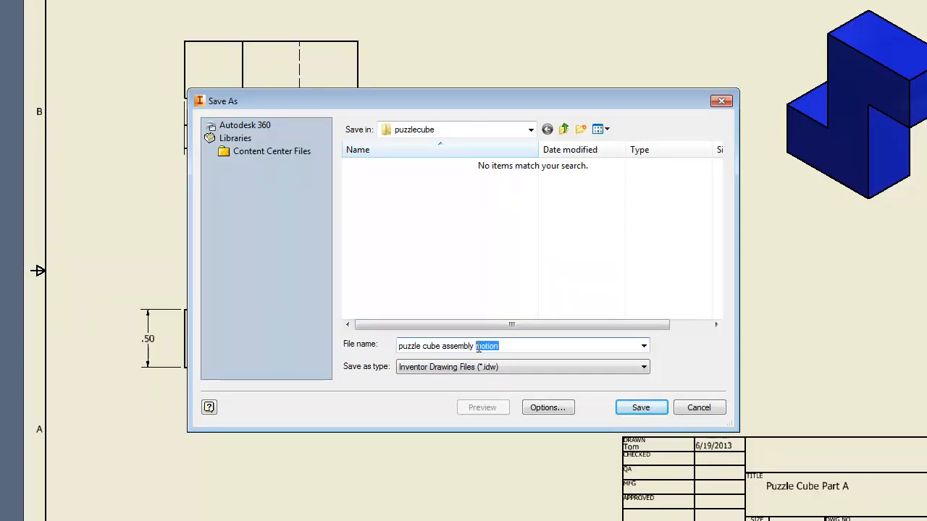
text(c)
text(rawing)
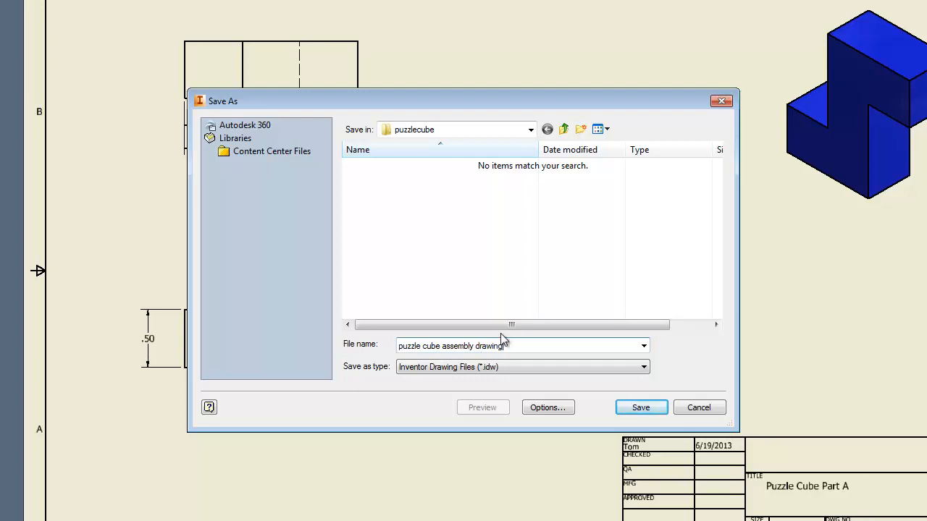
click(641, 411)
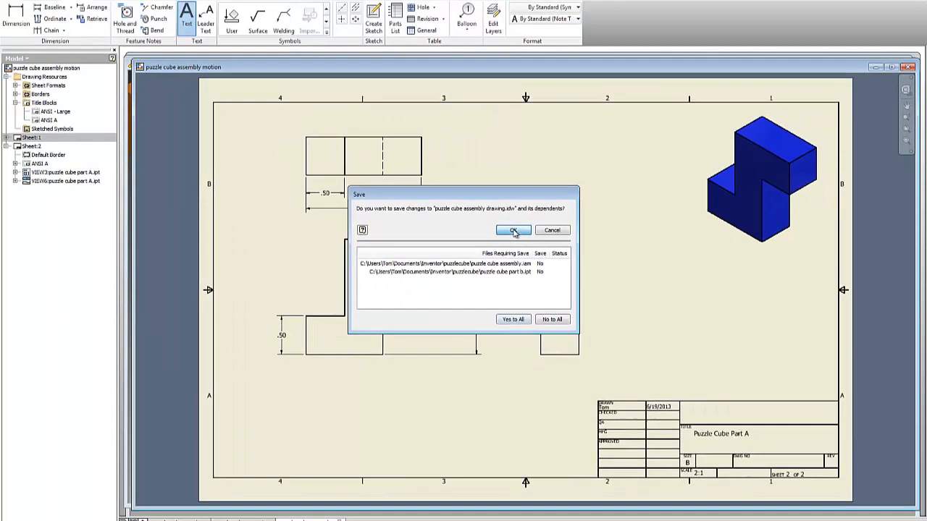
click(513, 230)
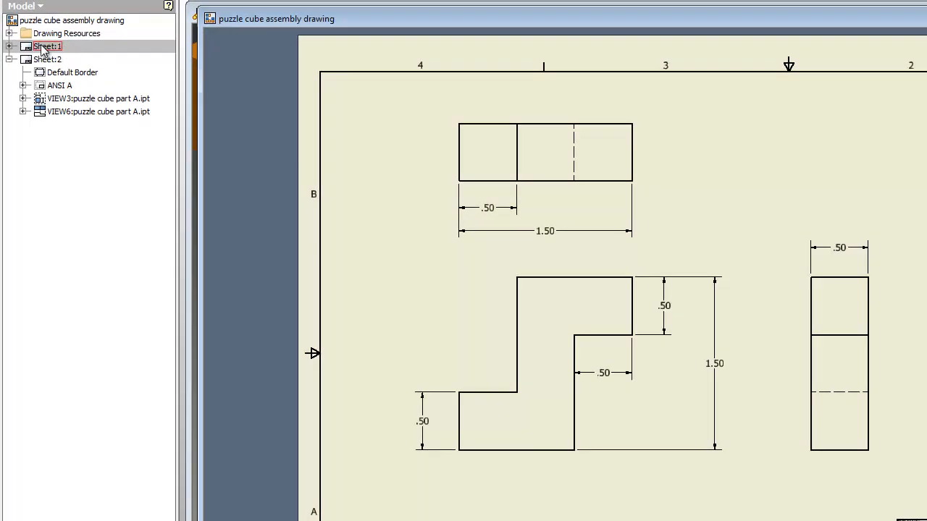
double_click(65, 47)
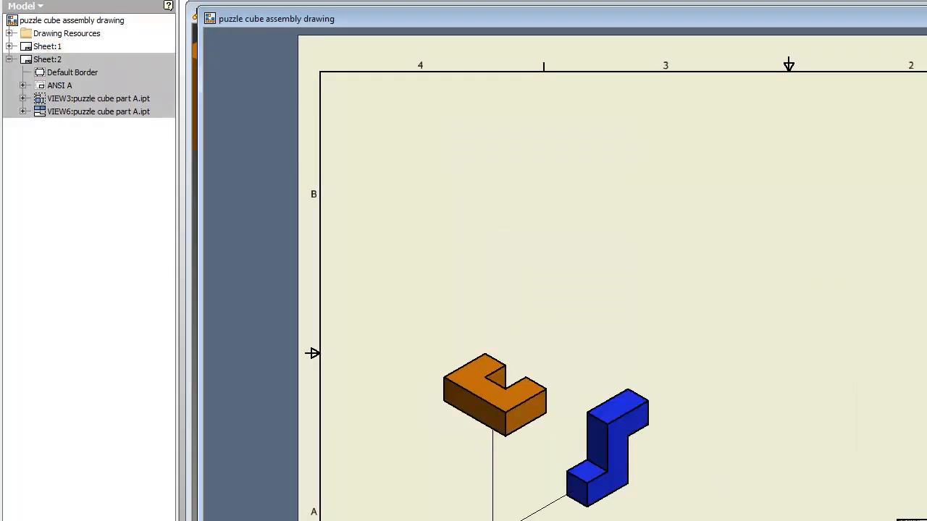